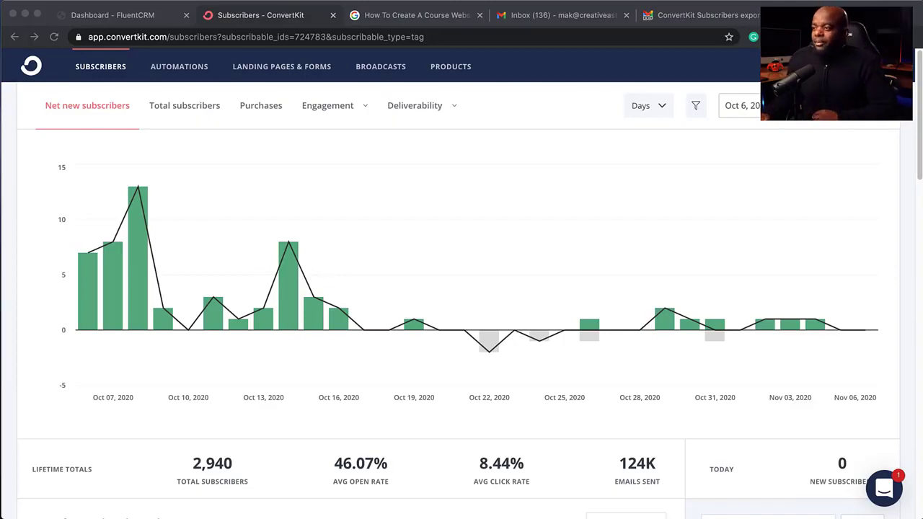
- Review the Total subscribers and Purchases charts and the Engagement report in its Distribution and Timeline views
click(190, 109)
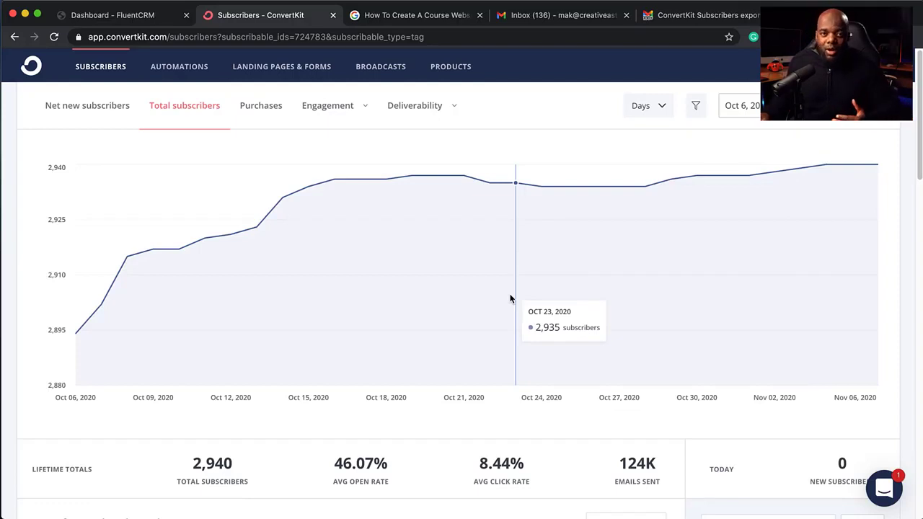
mouse_move(75, 170)
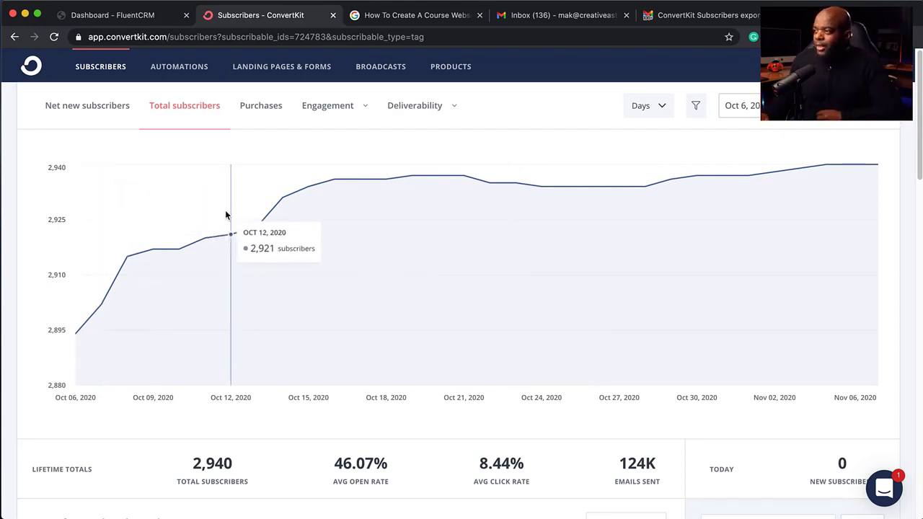
click(261, 108)
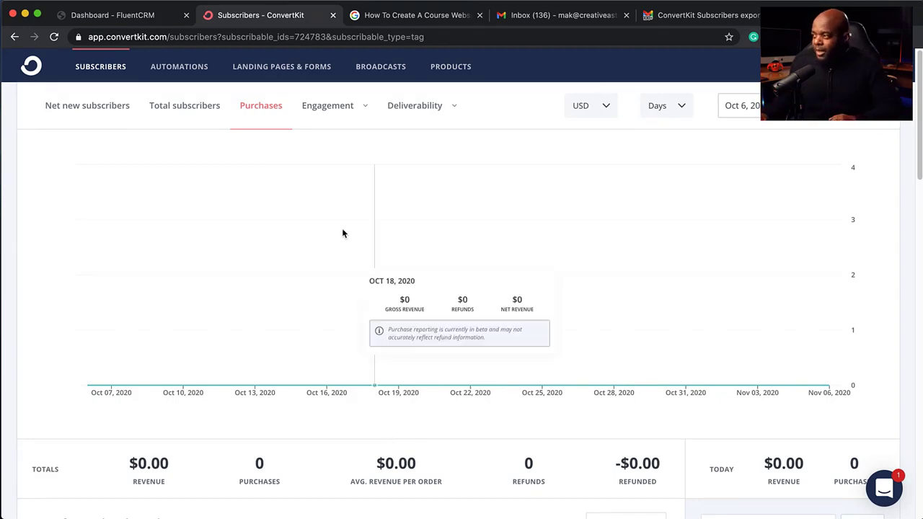
click(329, 107)
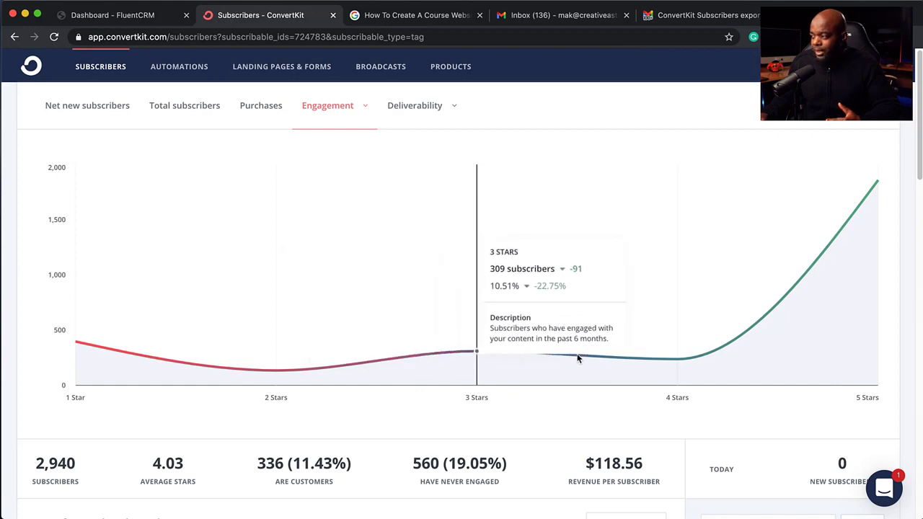
click(366, 109)
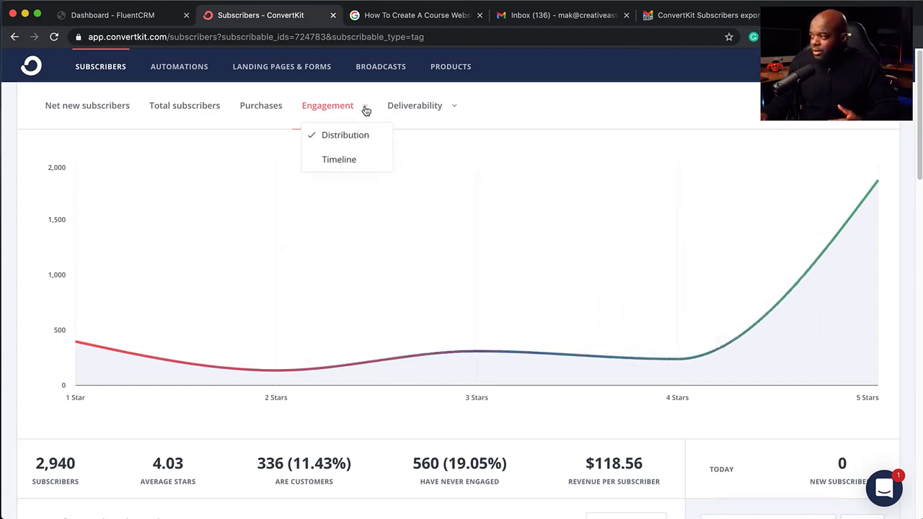
click(348, 160)
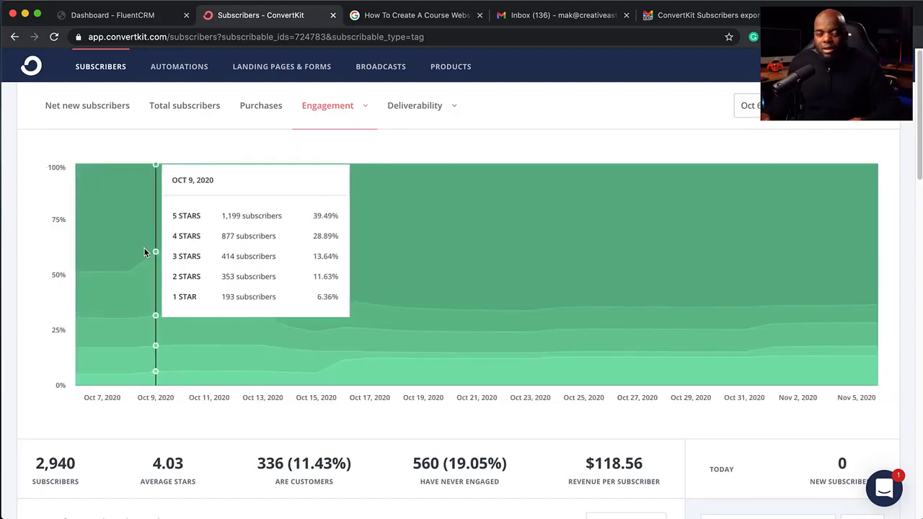
- Examine the Deliverability report for Broadcasts and Sequences, and return to the Net new subscribers chart
click(429, 109)
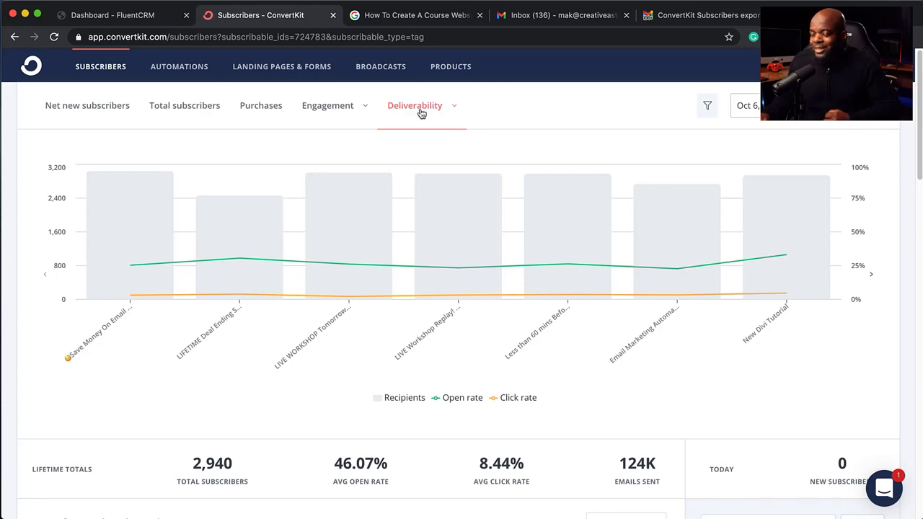
click(445, 108)
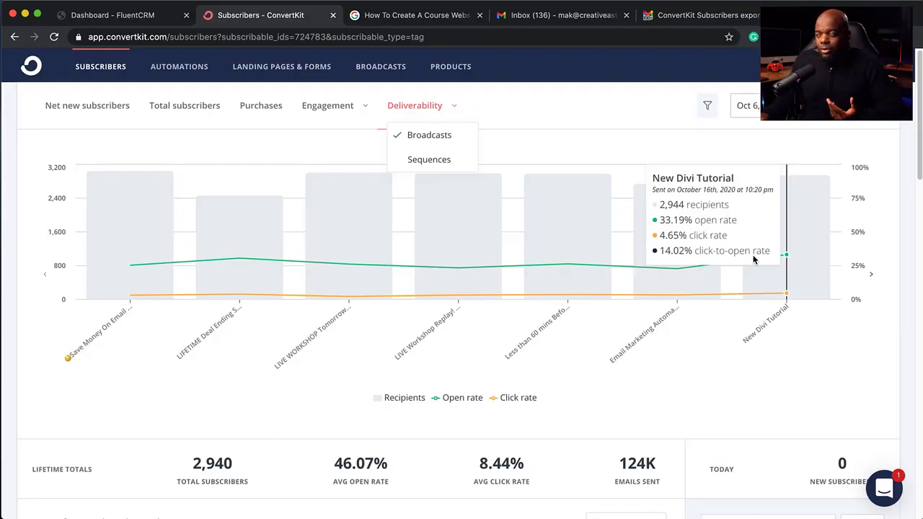
click(442, 157)
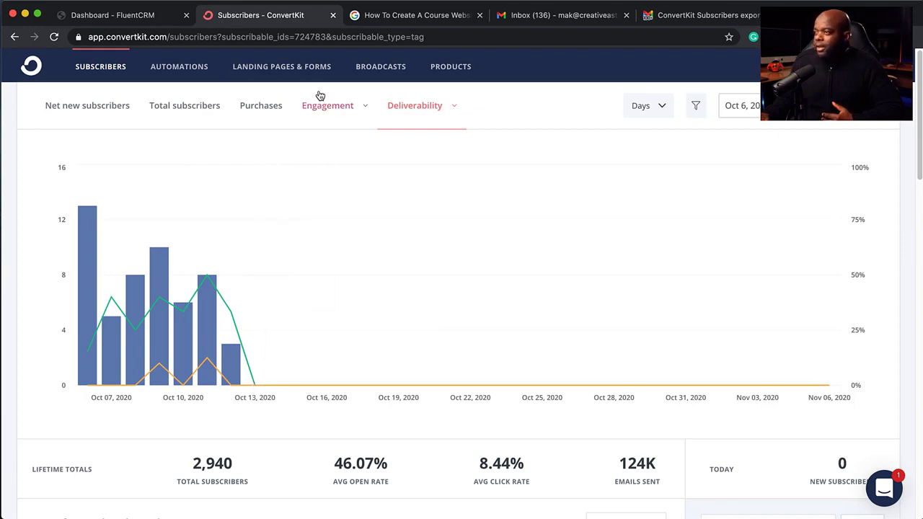
click(84, 109)
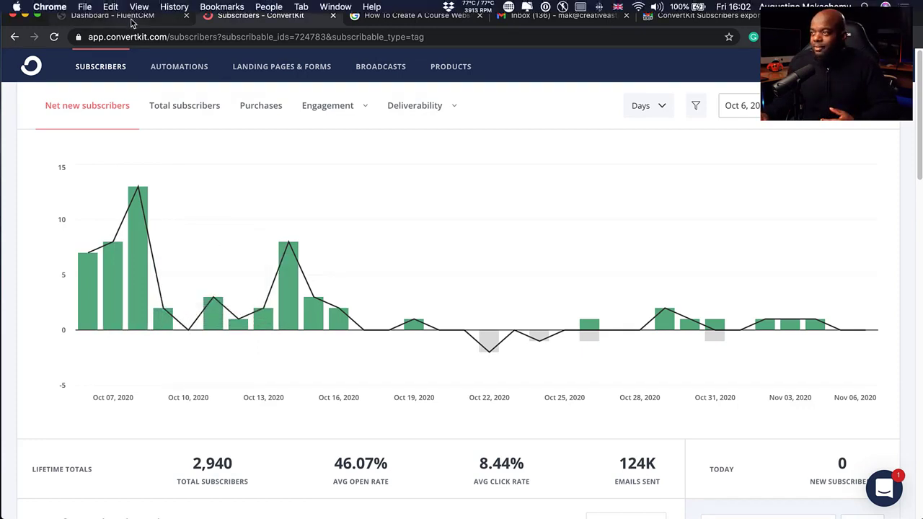
- Switch to the FluentCRM dashboard and compare its Subscribers Growth chart with ConvertKit's Net new subscribers chart
click(115, 15)
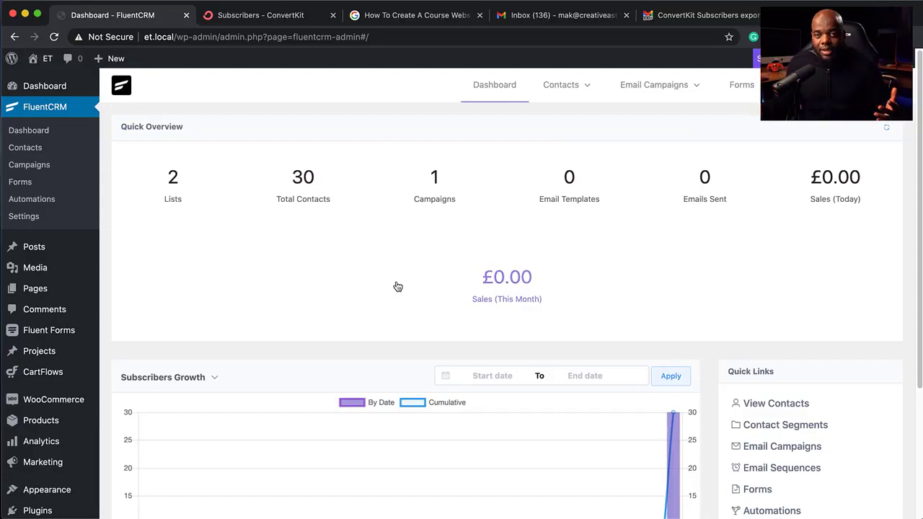
scroll(352, 298, down, 3)
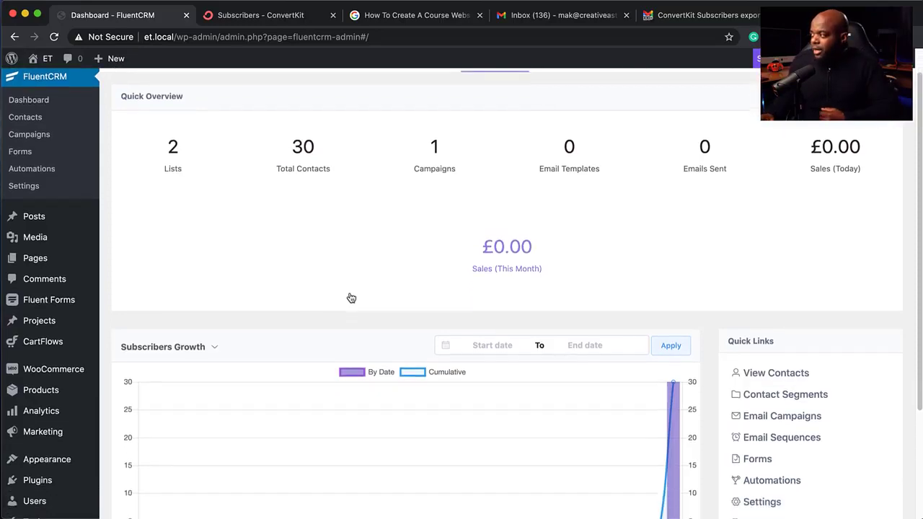
scroll(351, 297, down, 2)
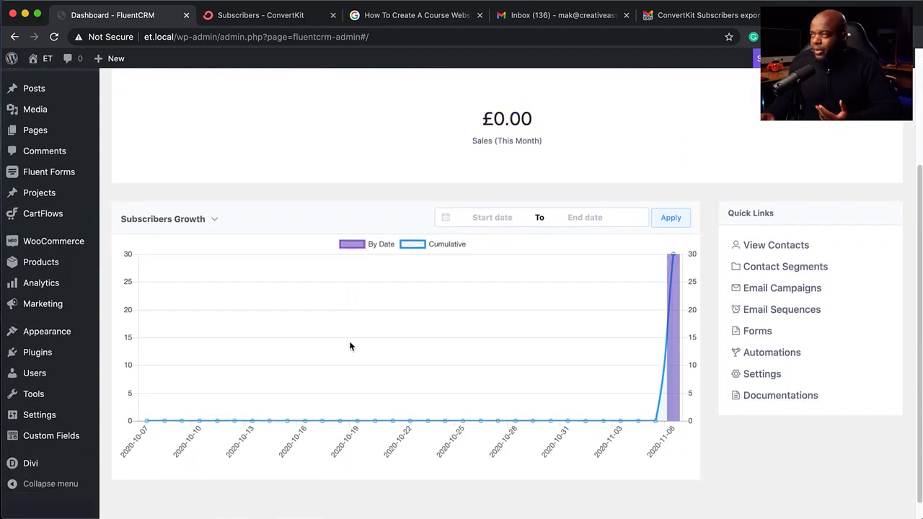
click(228, 19)
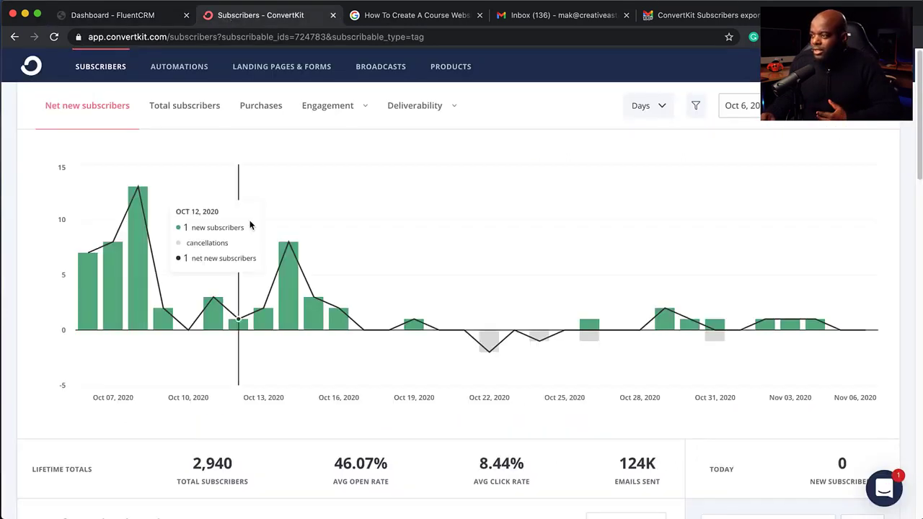
click(133, 21)
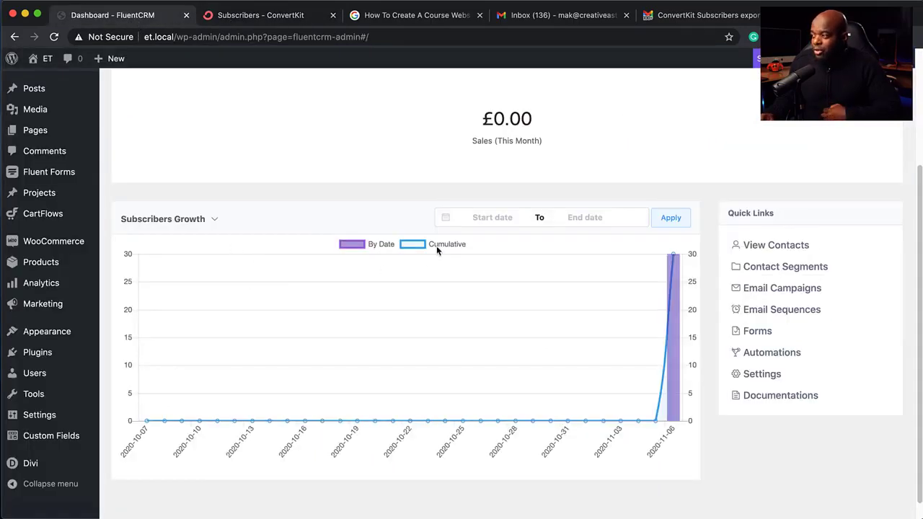
mouse_move(675, 276)
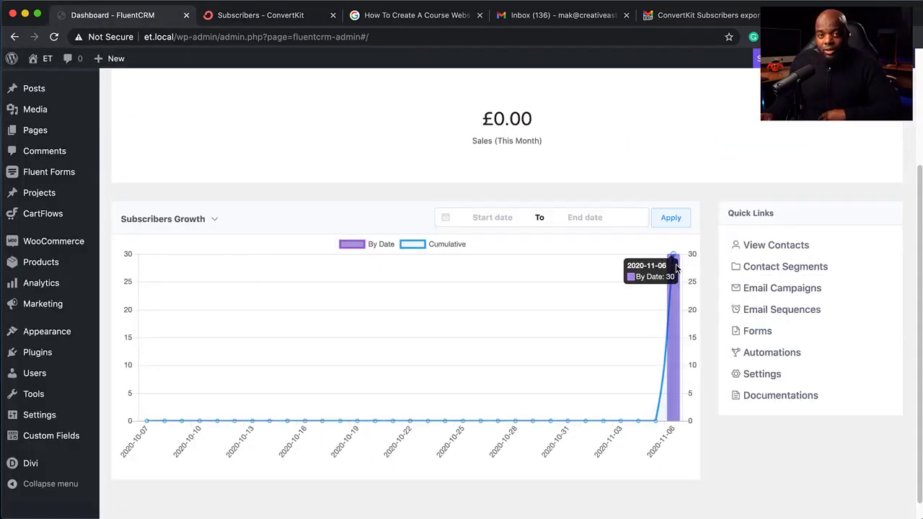
- Show Email Sending Stats in the dashboard chart and review the other available chart types and the Quick Overview
click(214, 219)
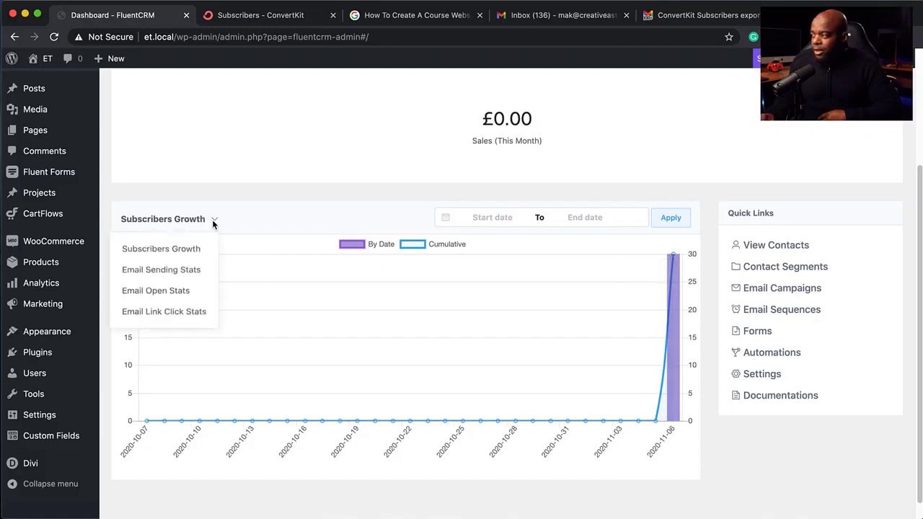
click(190, 274)
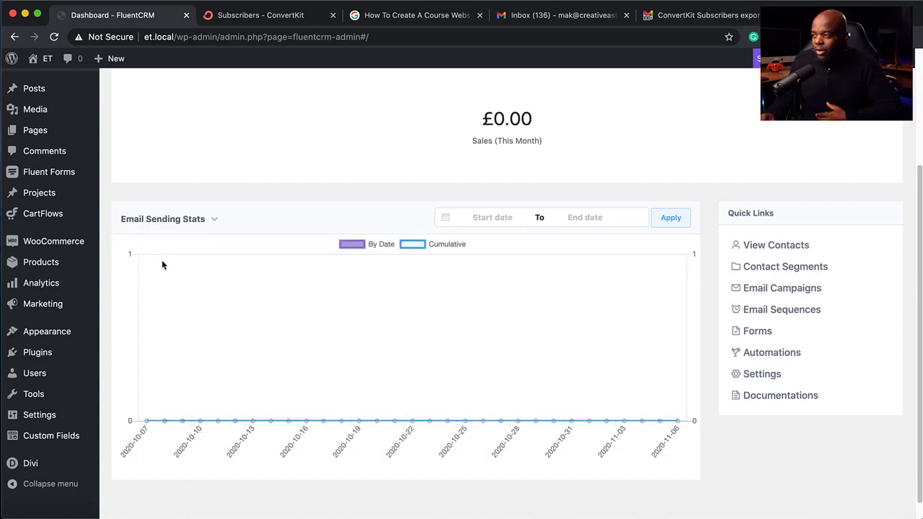
click(176, 221)
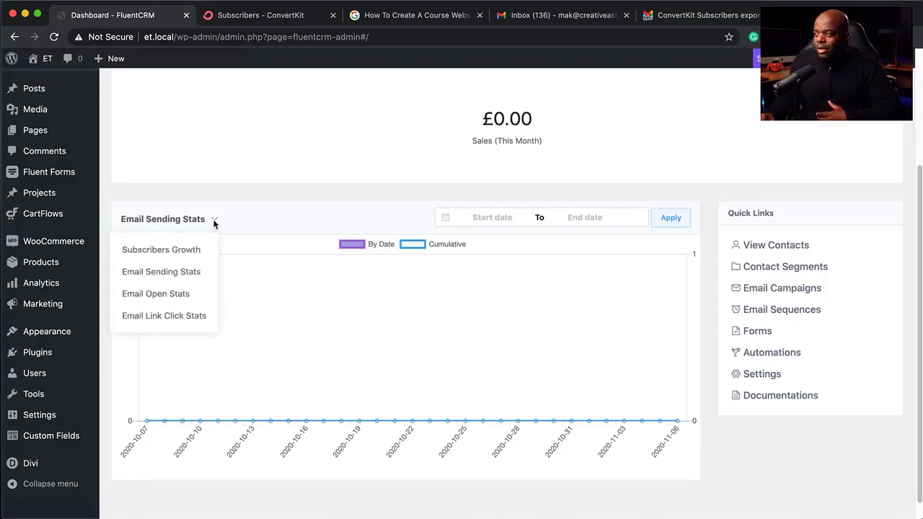
scroll(463, 336, up, 3)
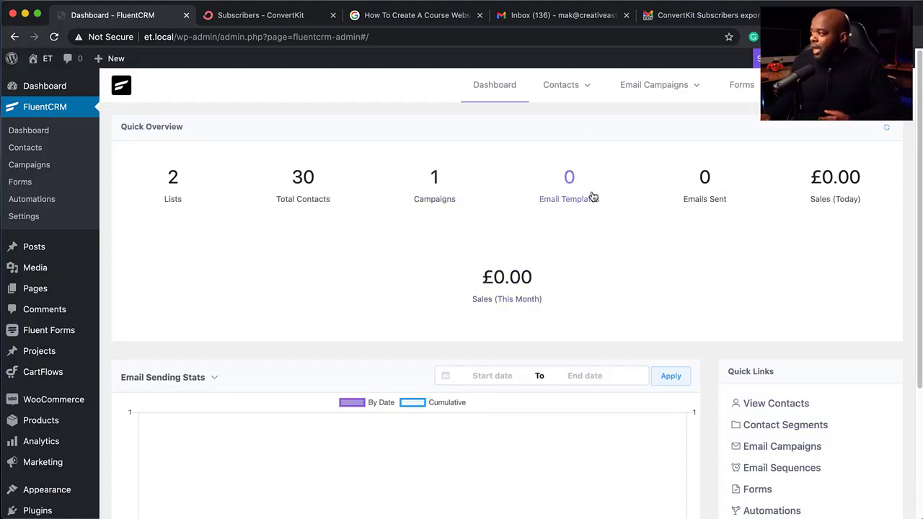
- Start a new contact in the FluentCRM contacts and enter the contact's first name and email address
click(562, 87)
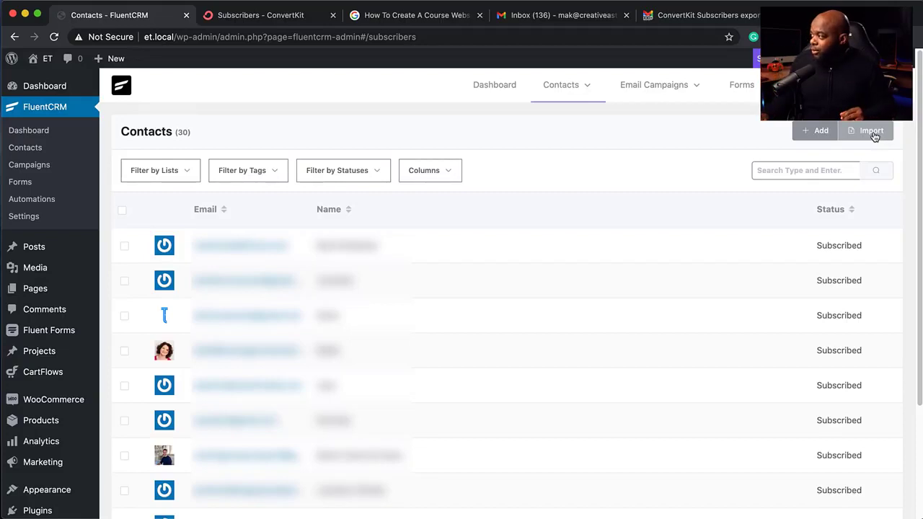
click(818, 131)
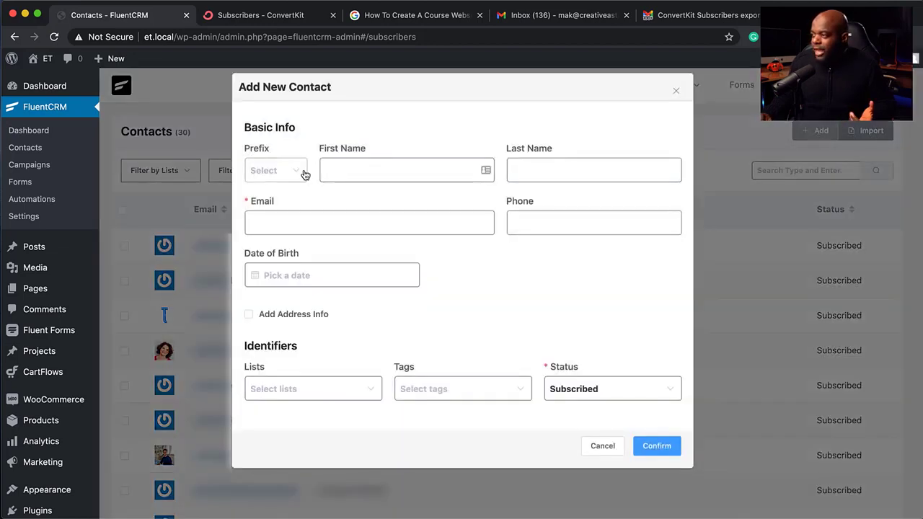
click(342, 173)
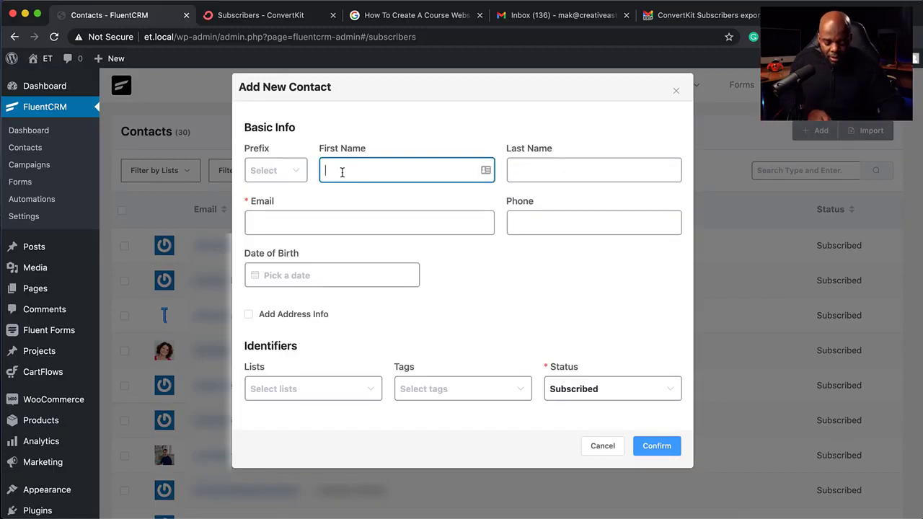
text(Malone)
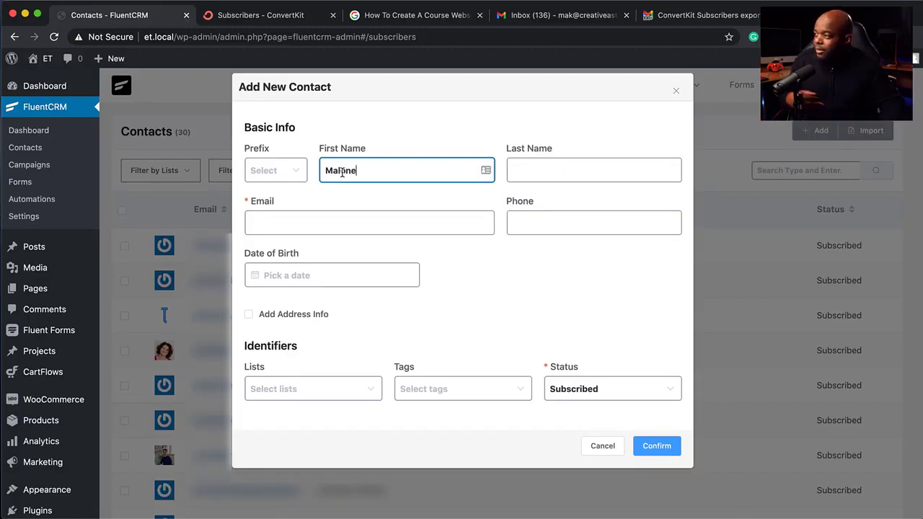
click(314, 220)
key(super+v)
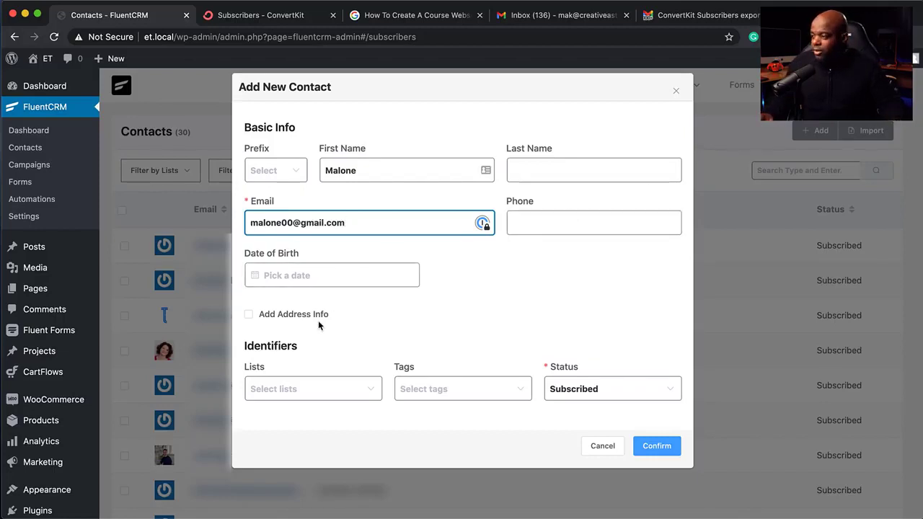
- Assign the new contact to the Freebie list with the subscriber tag, keep the status Subscribed, and save the contact
click(292, 393)
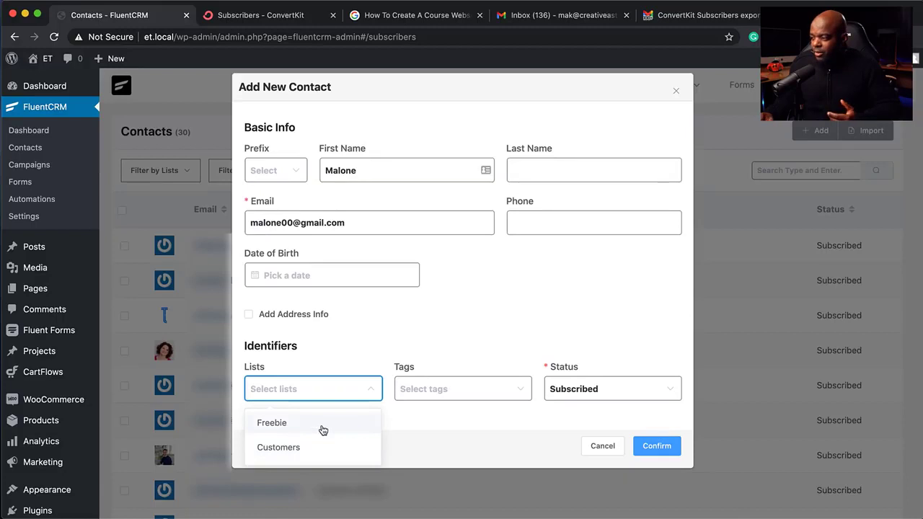
click(311, 430)
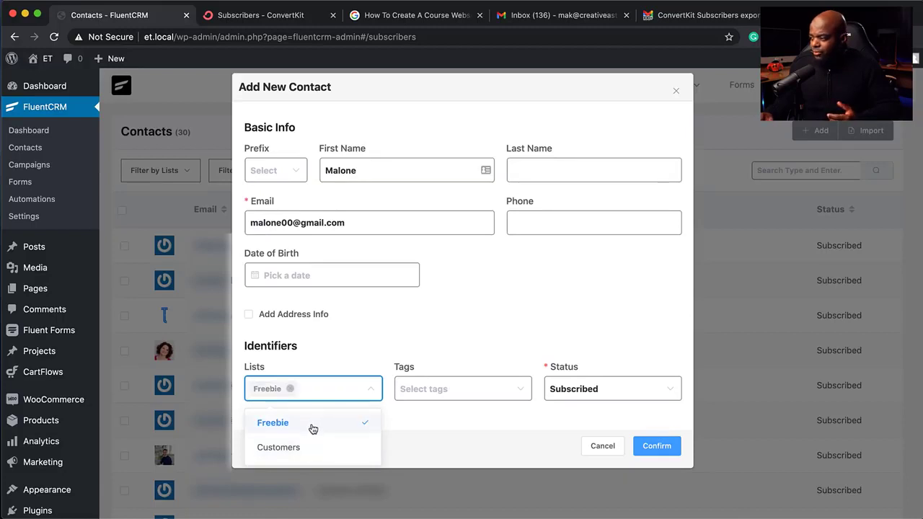
click(474, 390)
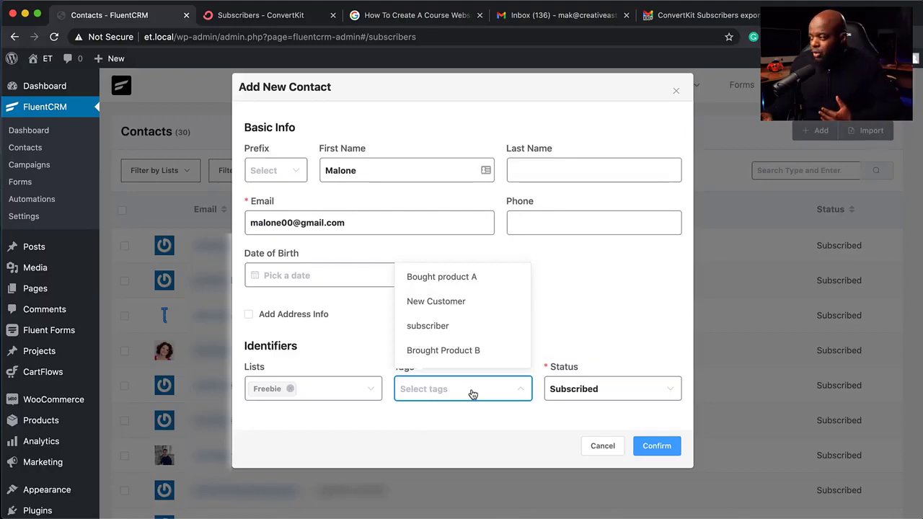
click(470, 328)
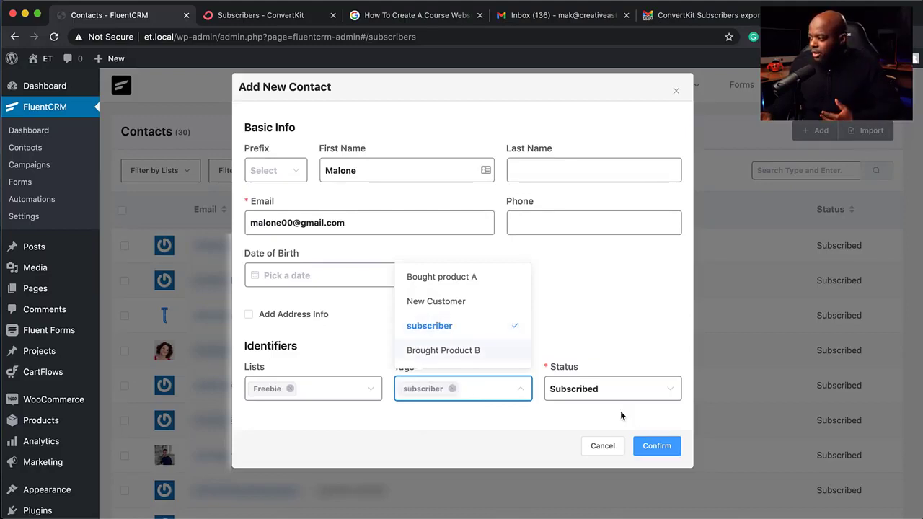
click(622, 337)
click(591, 393)
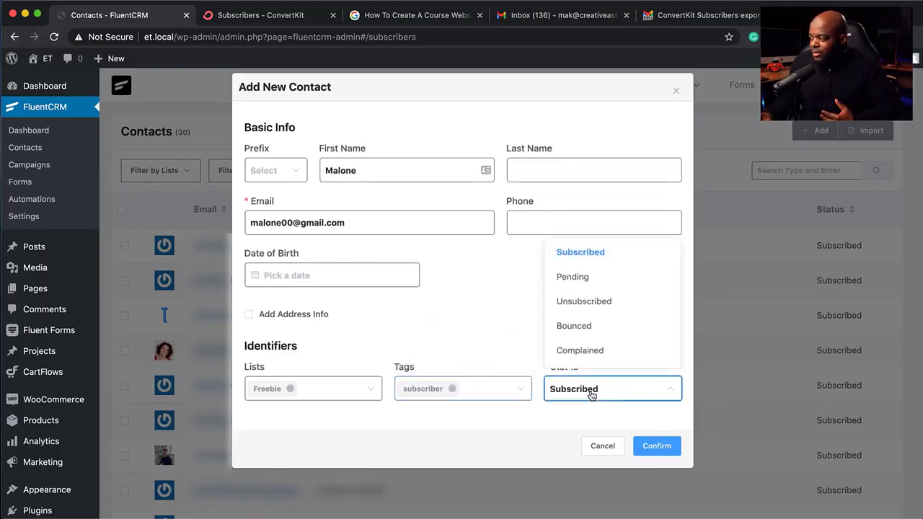
click(662, 450)
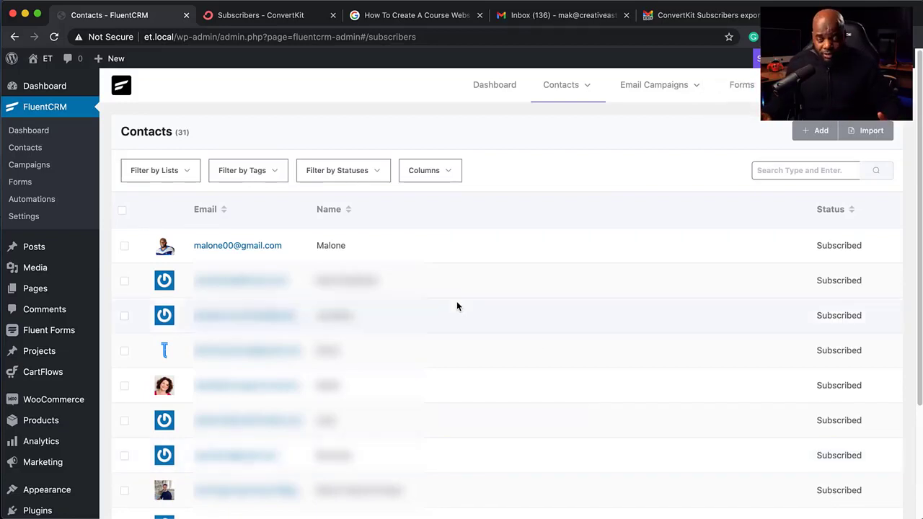
- Switch to ConvertKit and open the form for adding a single subscriber
click(218, 17)
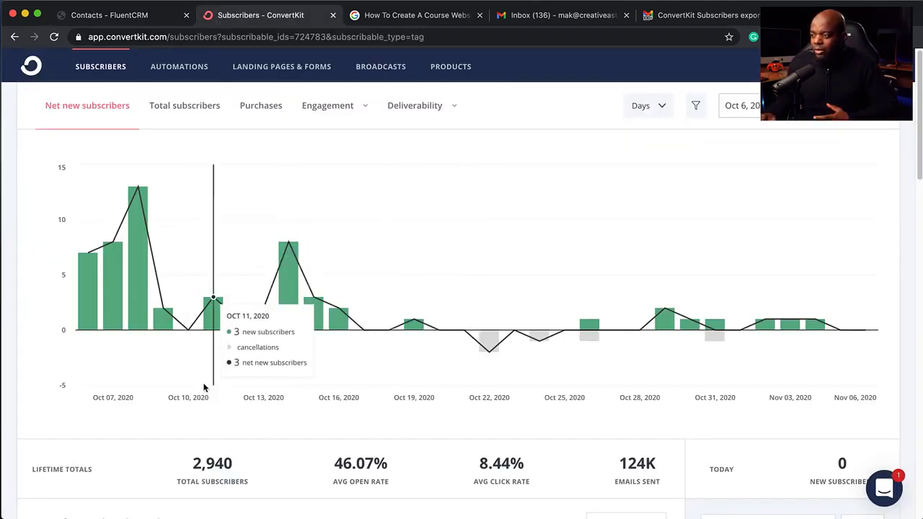
scroll(636, 403, down, 3)
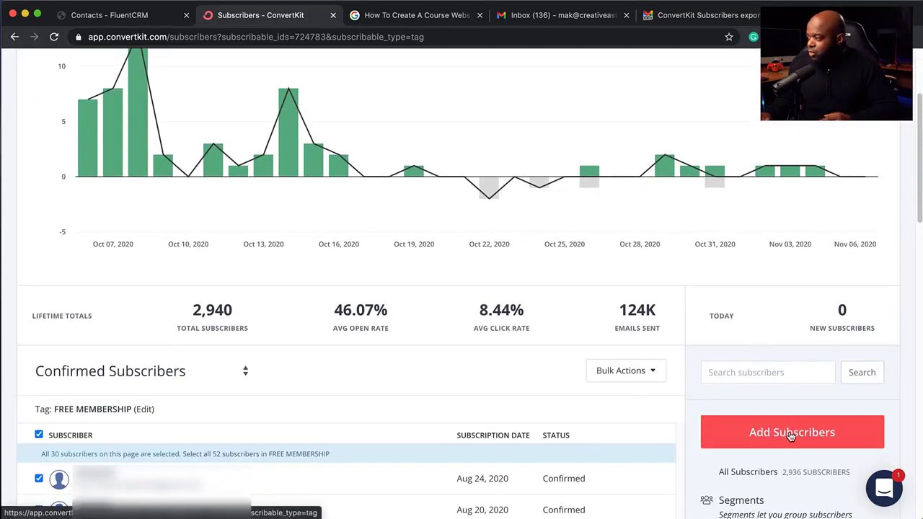
click(791, 433)
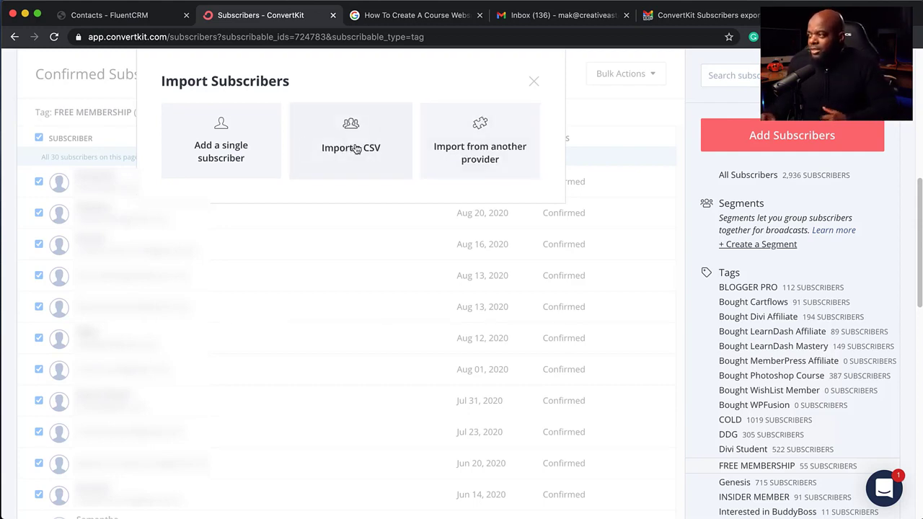
click(228, 147)
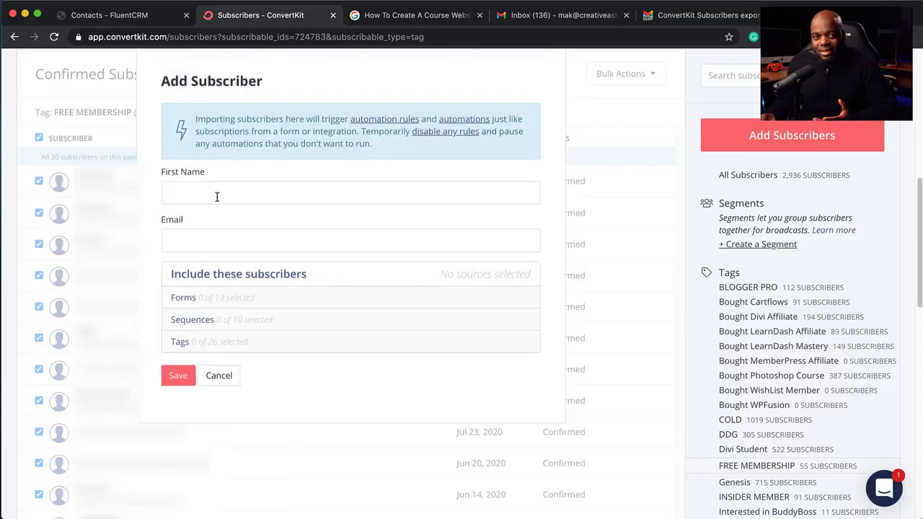
- Review the first name, email, tag and sequence options in the Add Subscriber form, ticking the BLOGGER PRO tag as an example
click(217, 197)
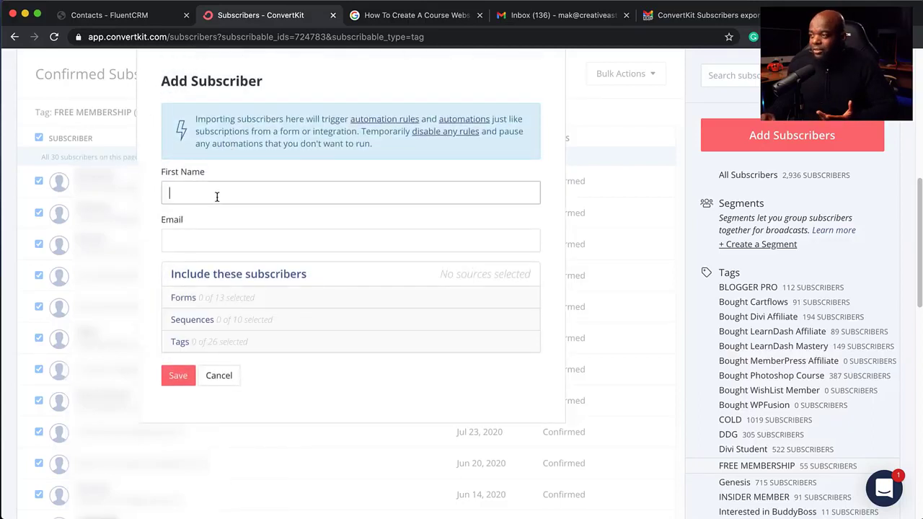
click(207, 238)
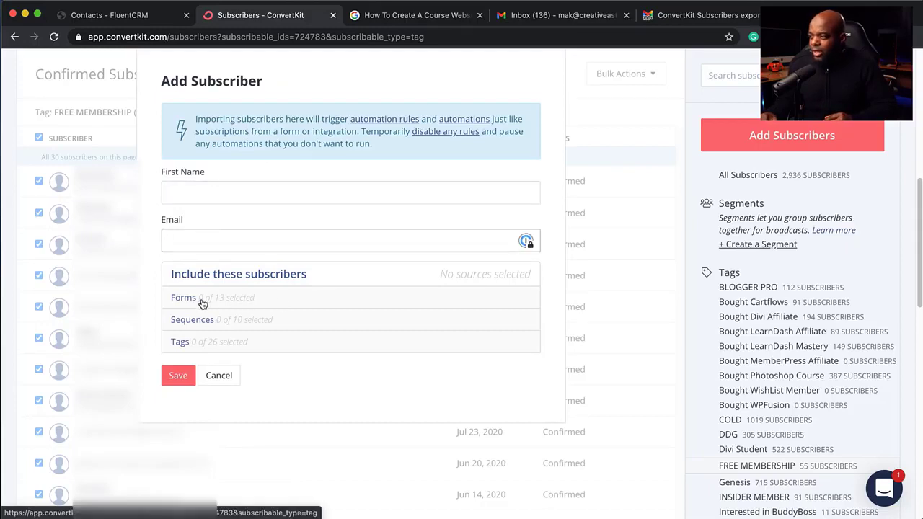
click(203, 343)
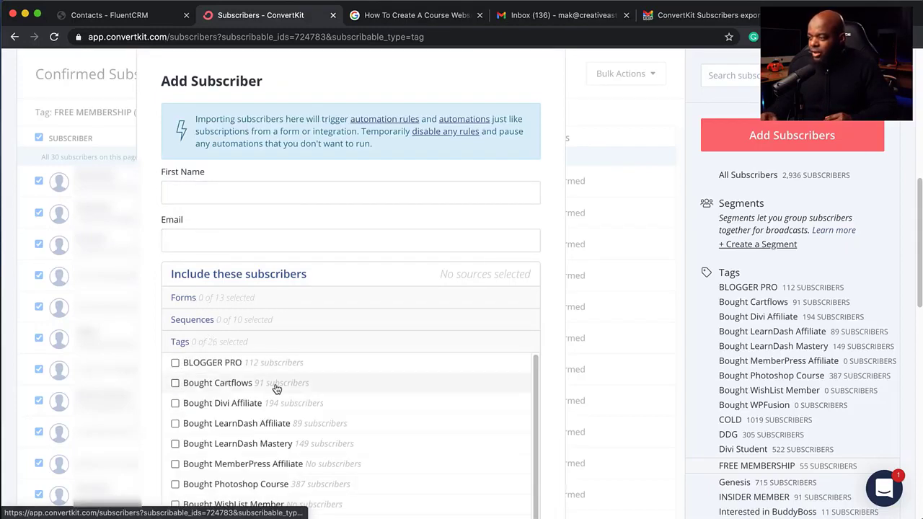
click(175, 364)
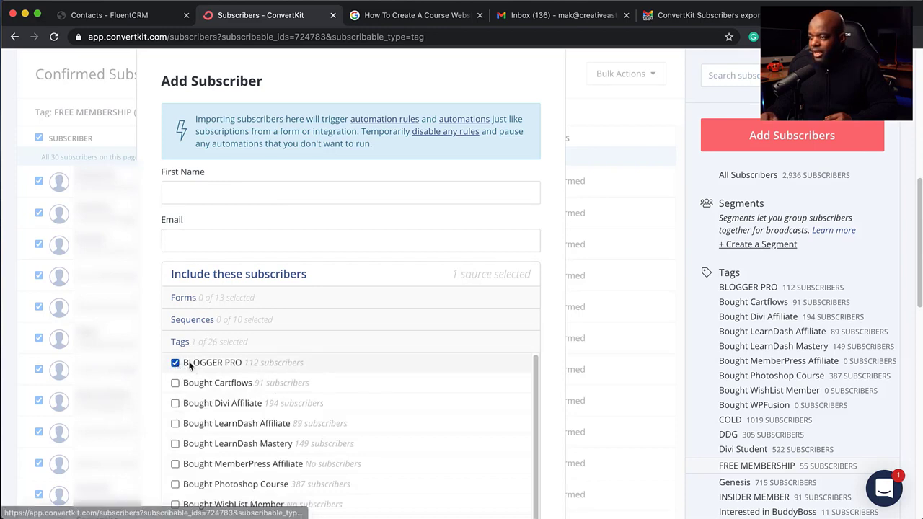
click(192, 321)
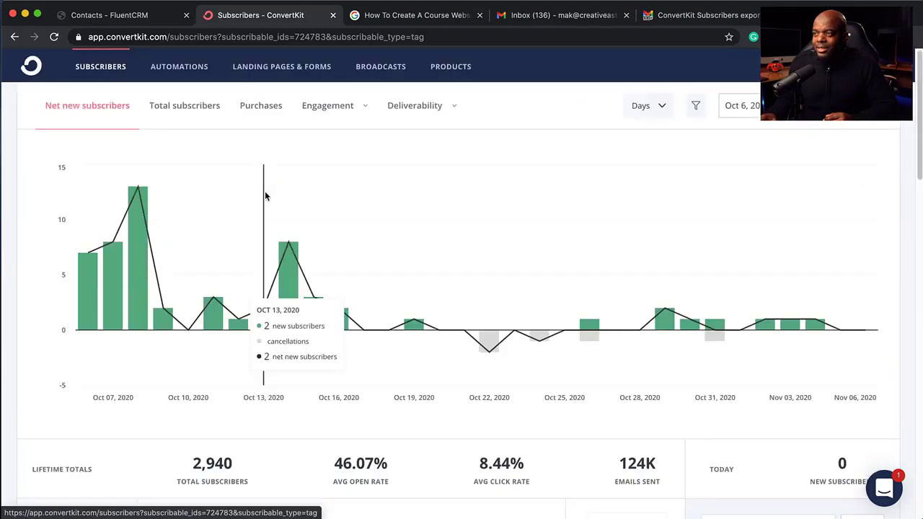
- Return to the full subscribers list, search for the subscriber by email address, and open the matching profile
click(113, 67)
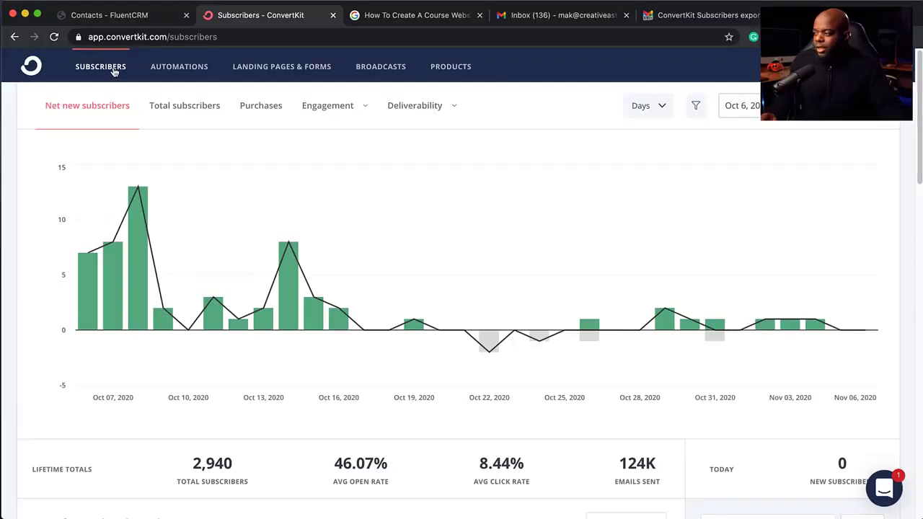
scroll(541, 462, down, 3)
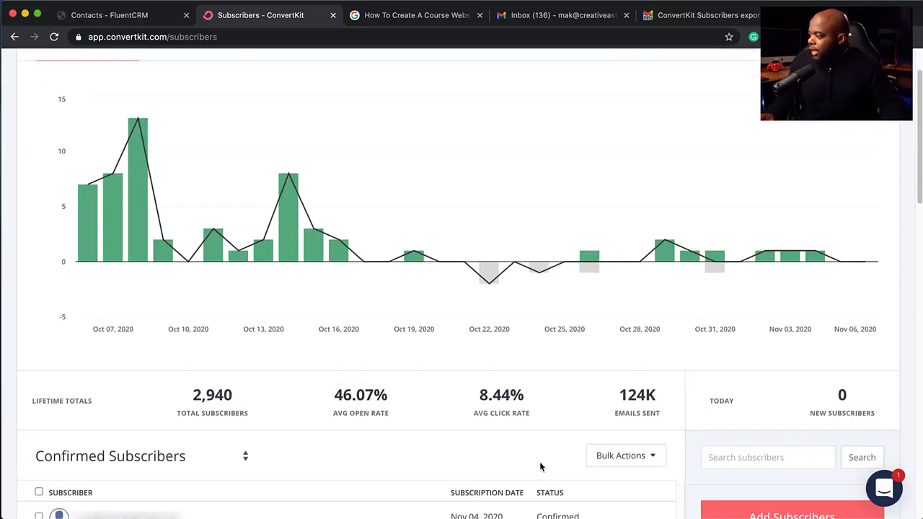
click(737, 430)
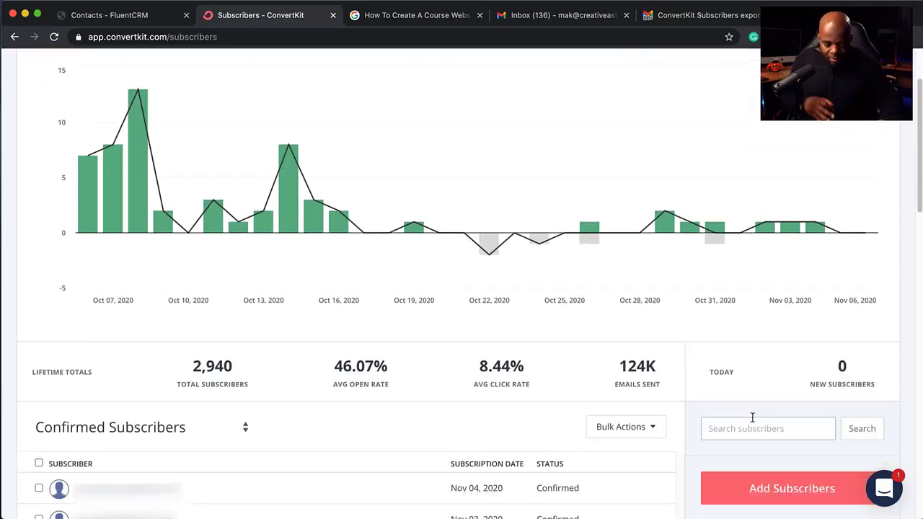
text(malone)
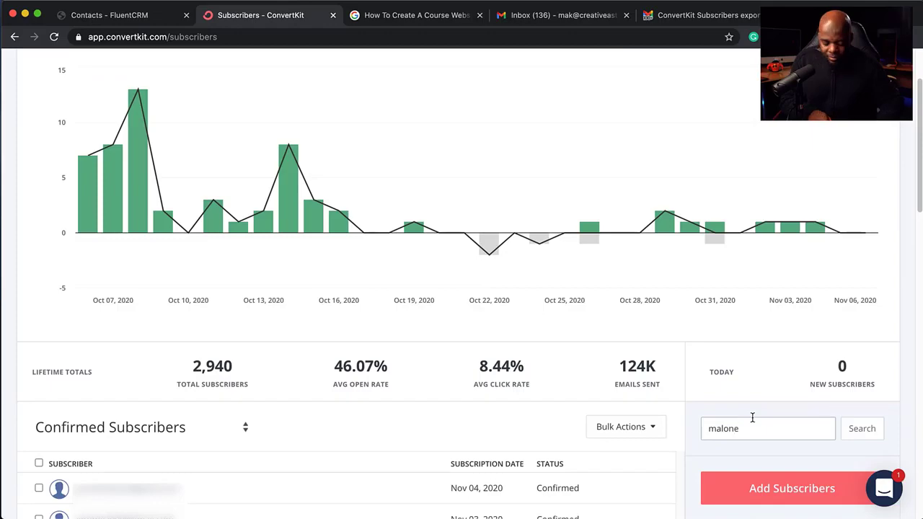
scroll(756, 398, down, 1)
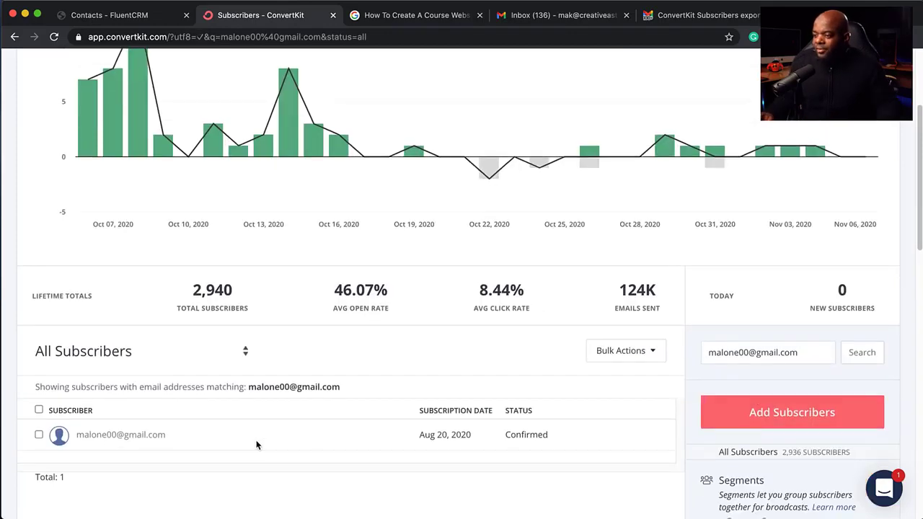
click(95, 436)
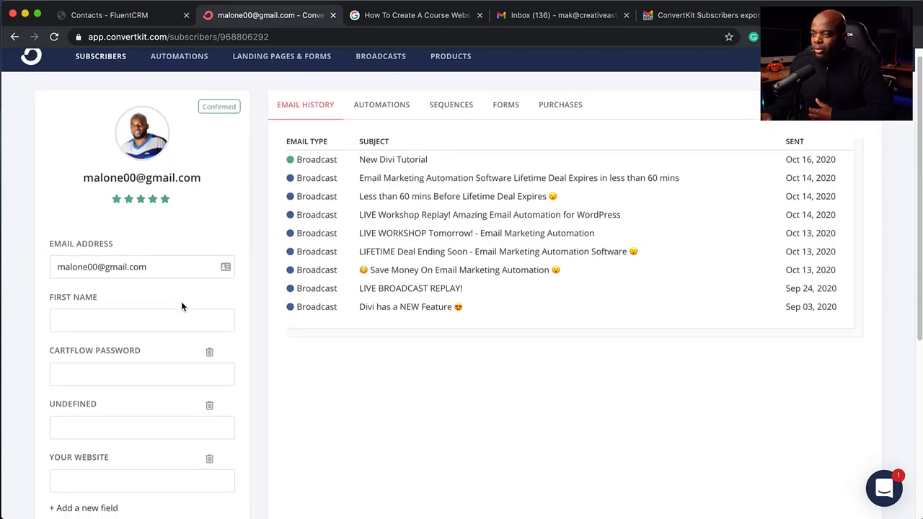
- Examine the subscriber's custom fields, tags and email history on the profile page
scroll(174, 267, down, 3)
scroll(175, 270, down, 6)
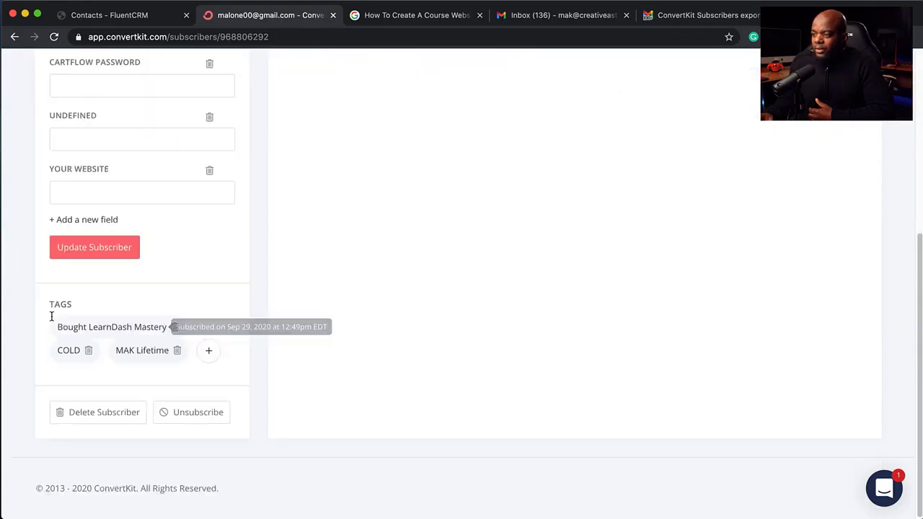
scroll(299, 340, up, 9)
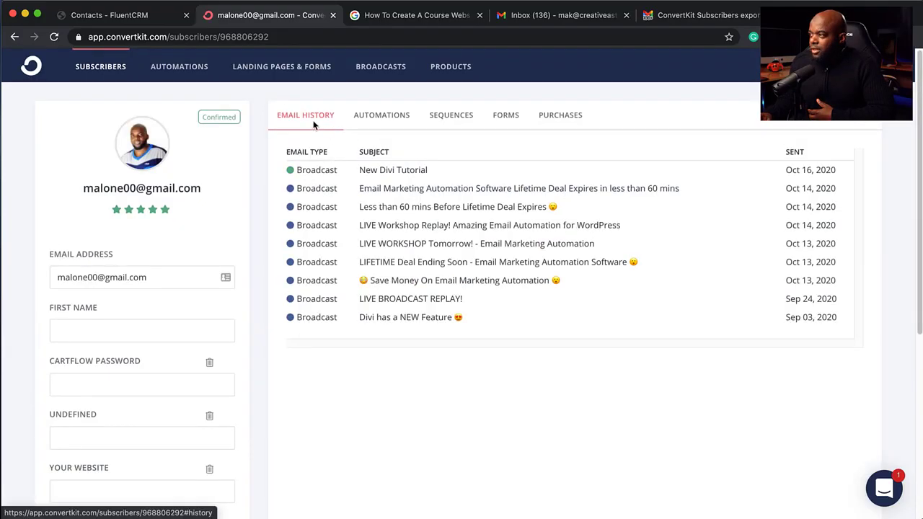
- Review the subscriber's Automations, Sequences, Forms and Purchases records, along with the profile fields and tags
click(383, 121)
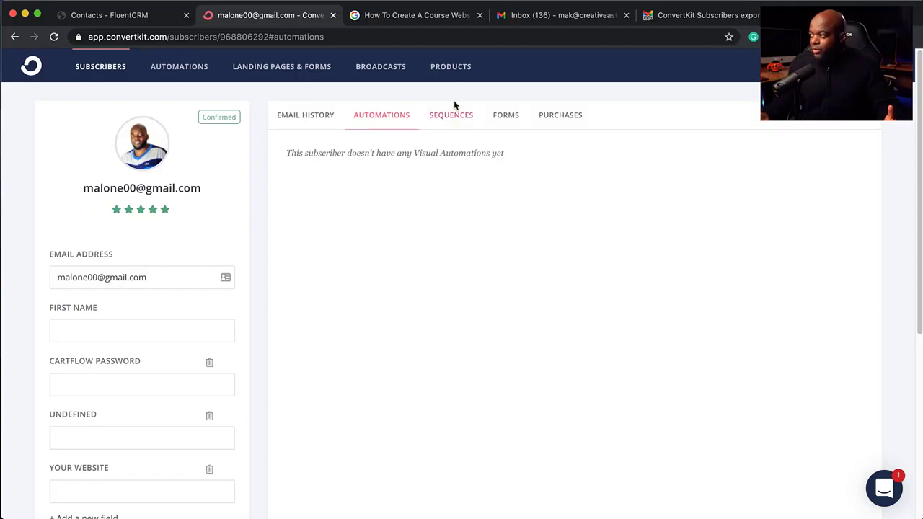
click(452, 119)
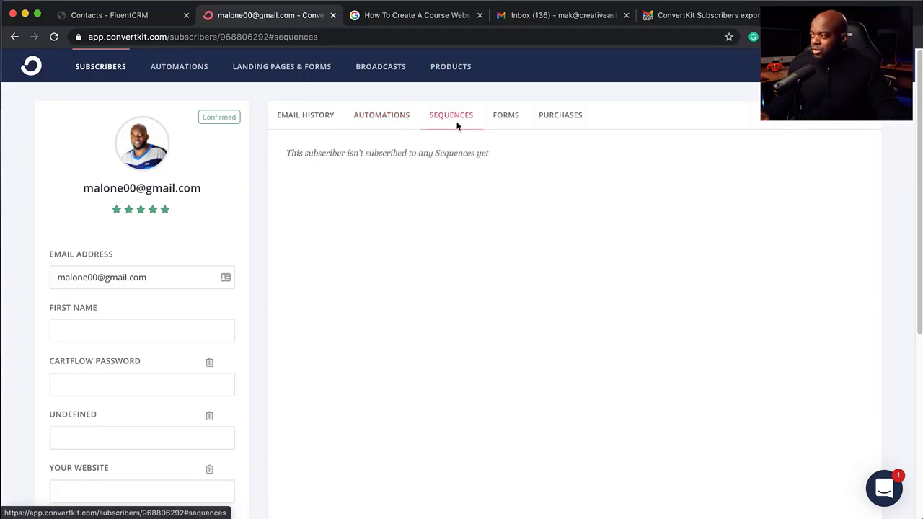
click(502, 120)
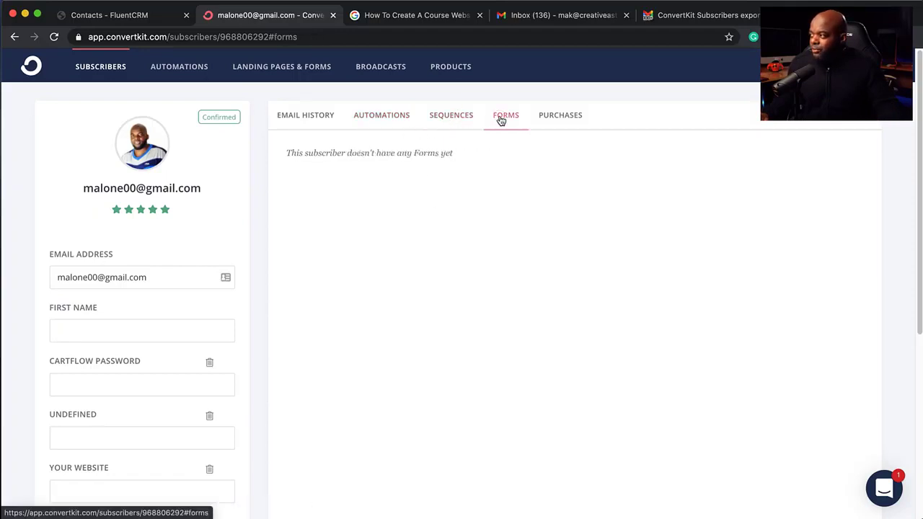
click(570, 120)
scroll(466, 342, down, 5)
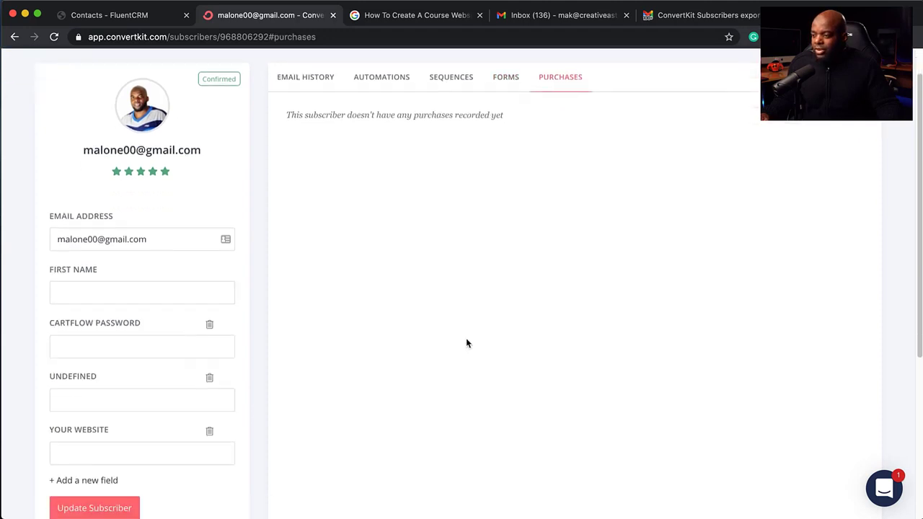
scroll(466, 343, down, 1)
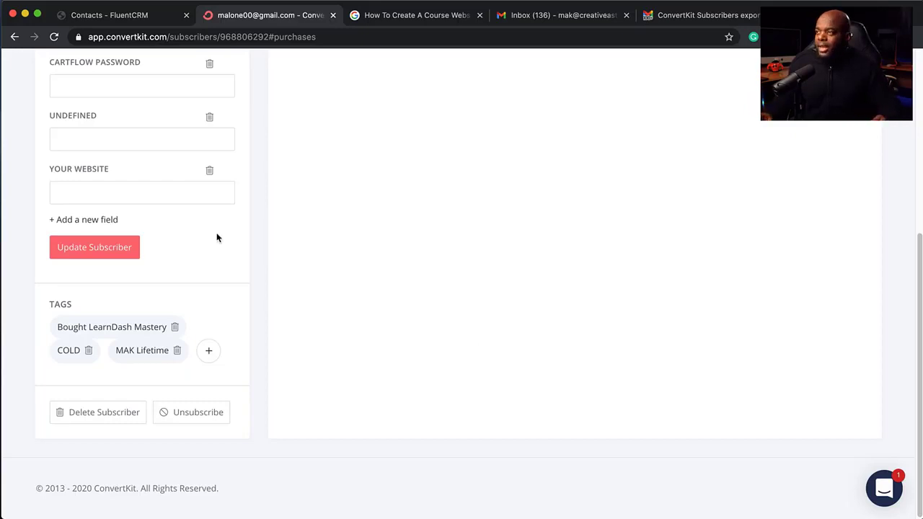
- Switch to FluentCRM, open the same contact's profile, and examine its basic and address information fields
click(149, 18)
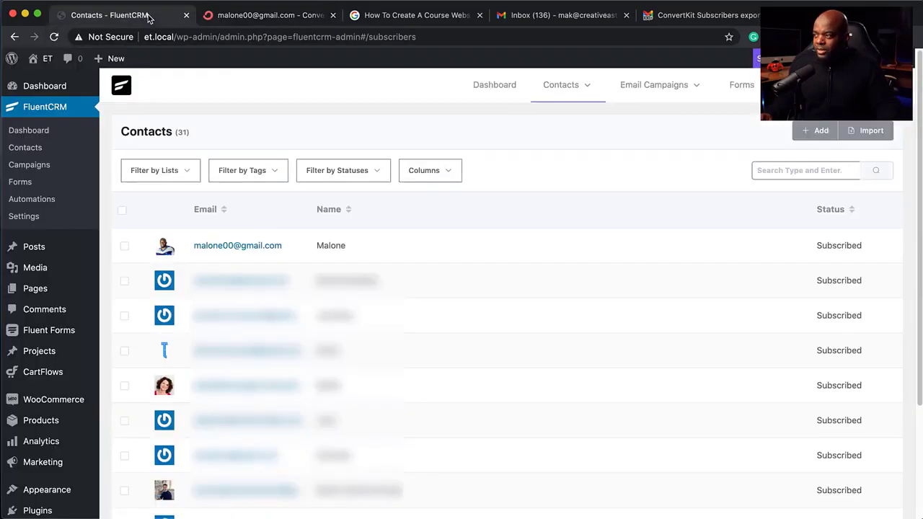
click(257, 246)
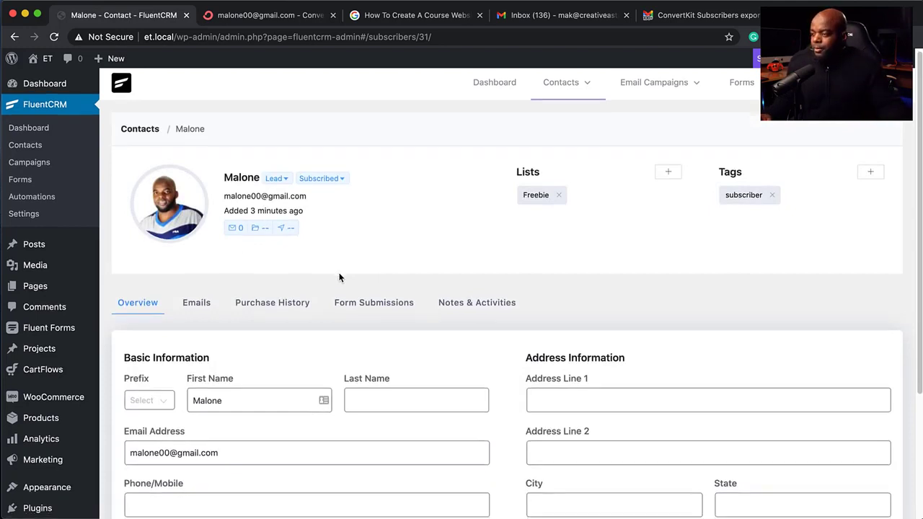
scroll(340, 278, down, 3)
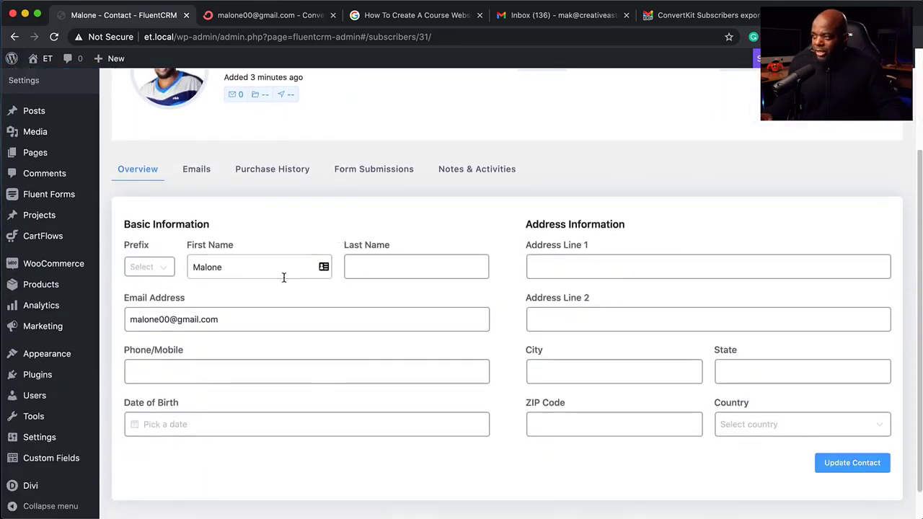
scroll(284, 278, up, 3)
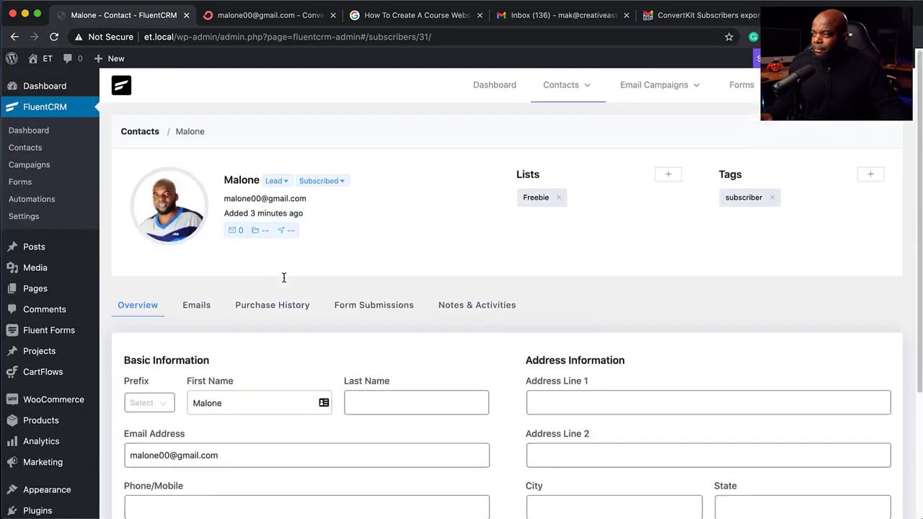
- Review the FluentCRM contact's Emails, Purchase History and Form Submissions
click(204, 310)
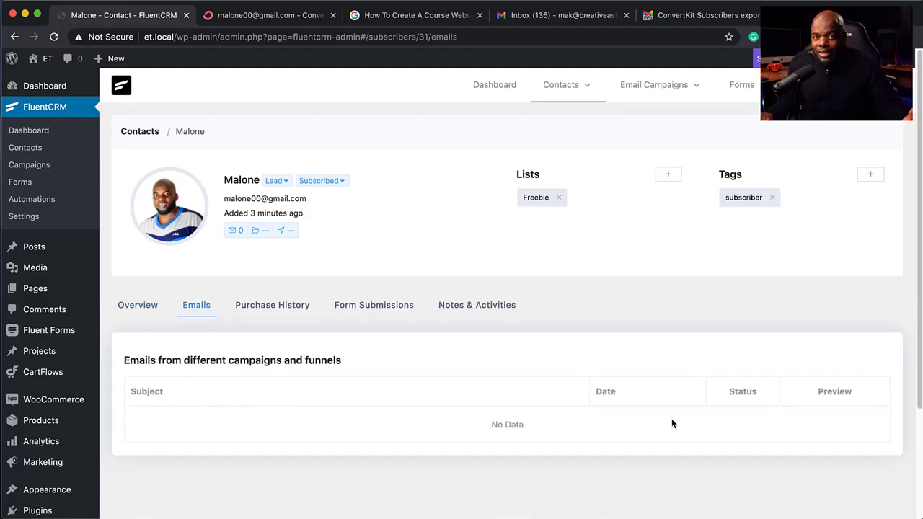
click(305, 308)
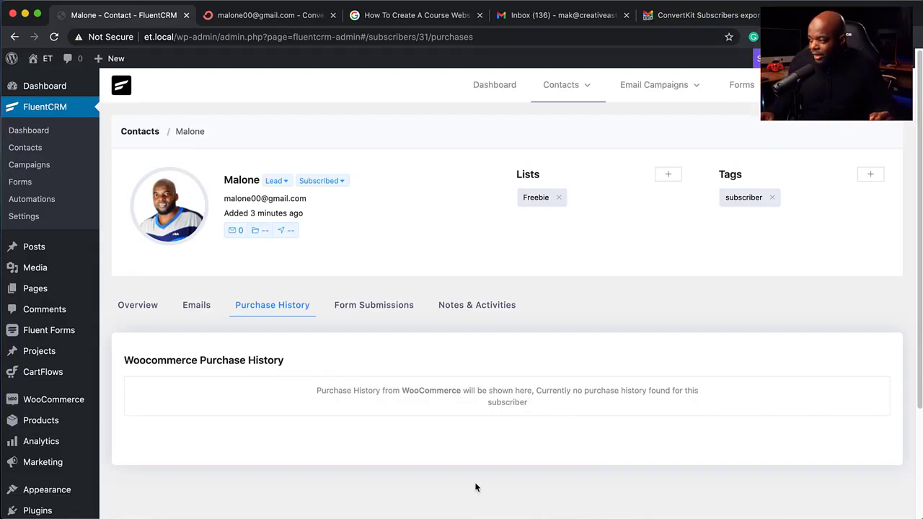
click(368, 309)
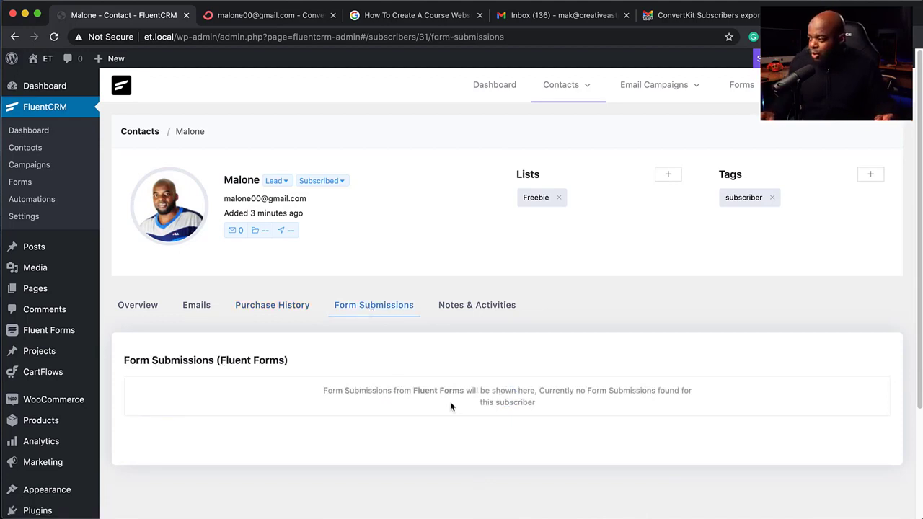
- Start a new note in the contact's Notes & Activities, keeping the type Note and titling it "Access to a bonus"
click(492, 313)
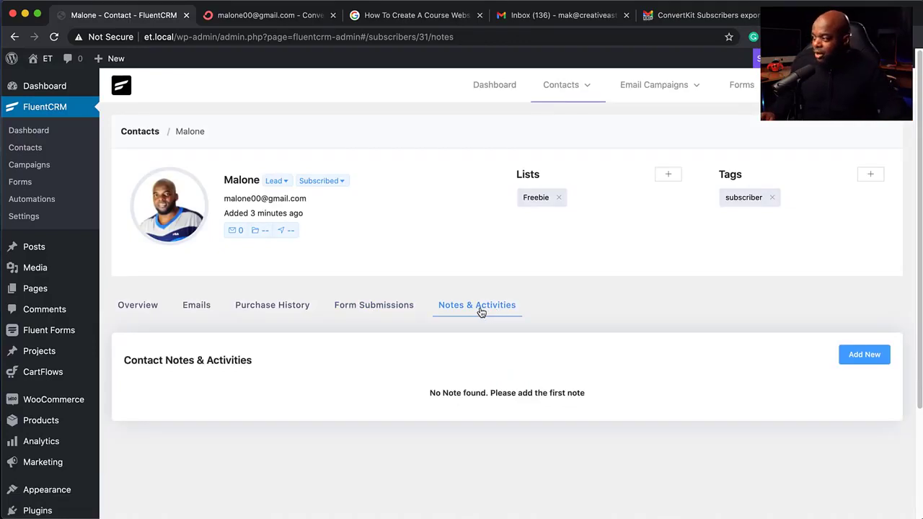
click(870, 354)
scroll(182, 422, down, 2)
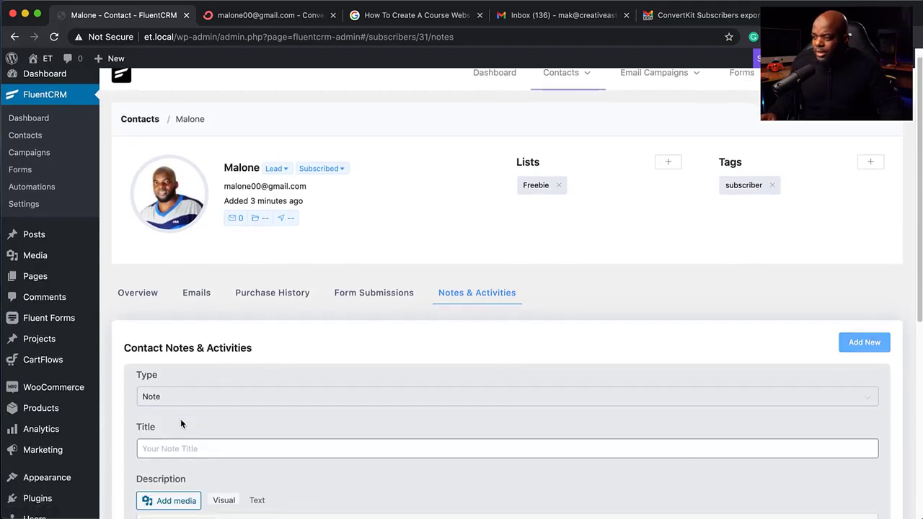
click(181, 392)
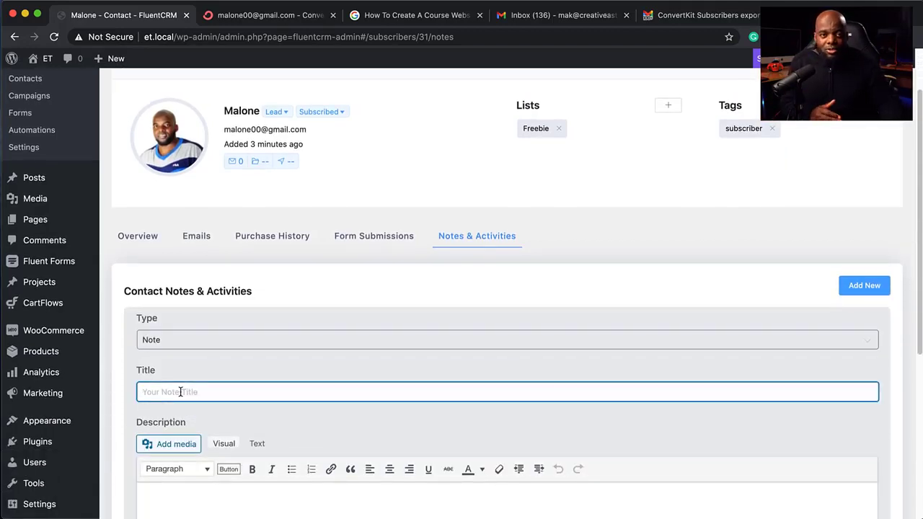
text(Ac)
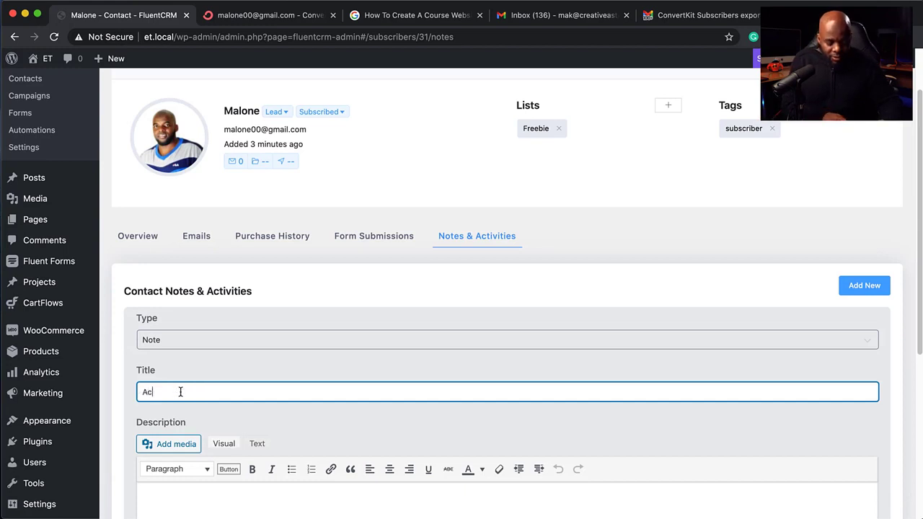
text(cess to a )
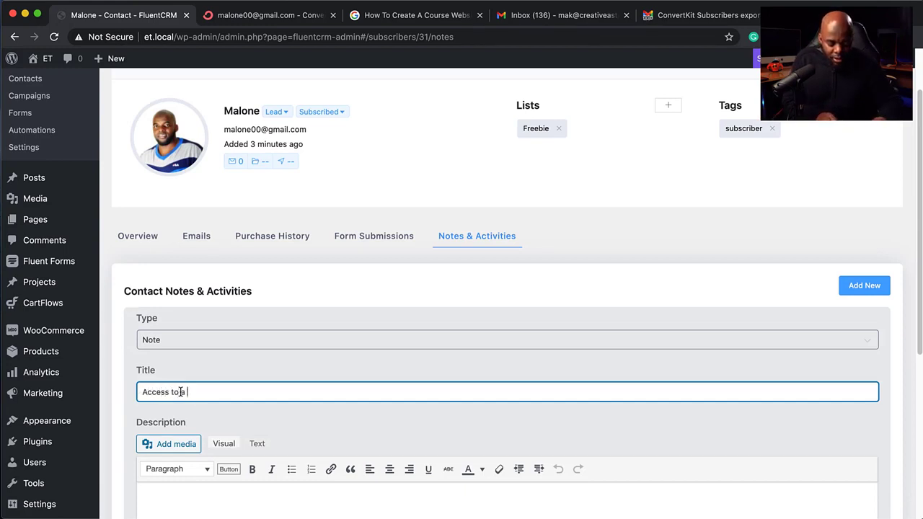
text(bonus)
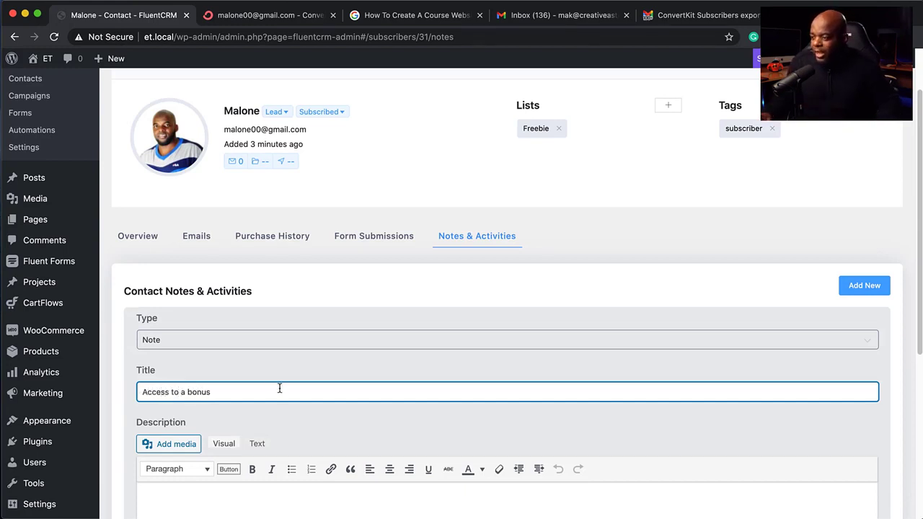
- Enter "More description!" as the note's description and save the note
scroll(279, 388, down, 3)
click(221, 401)
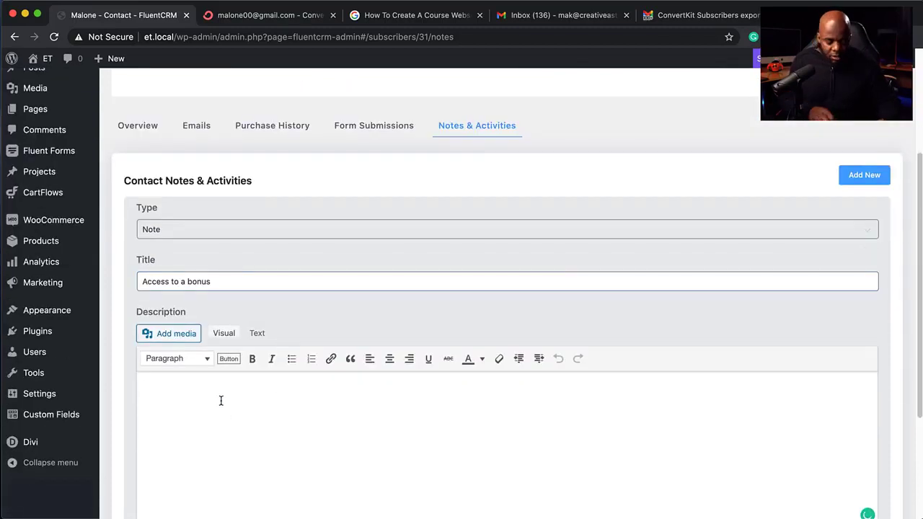
text(More description!)
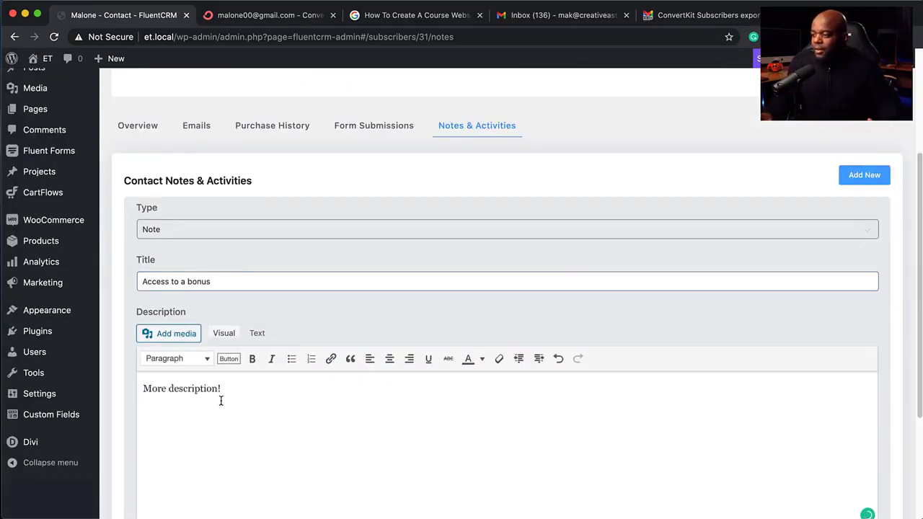
scroll(277, 437, down, 5)
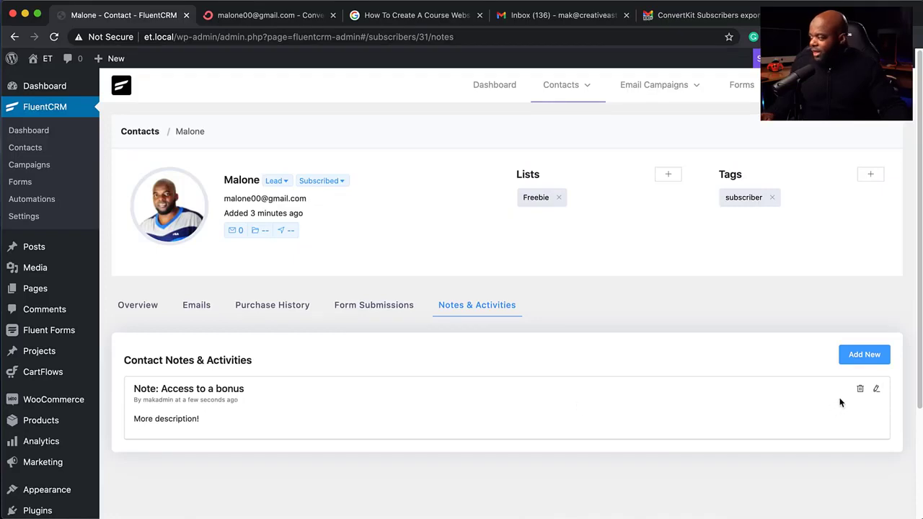
- Open the "Access to a bonus" note for editing, look over its fields, and close it without updating
click(876, 391)
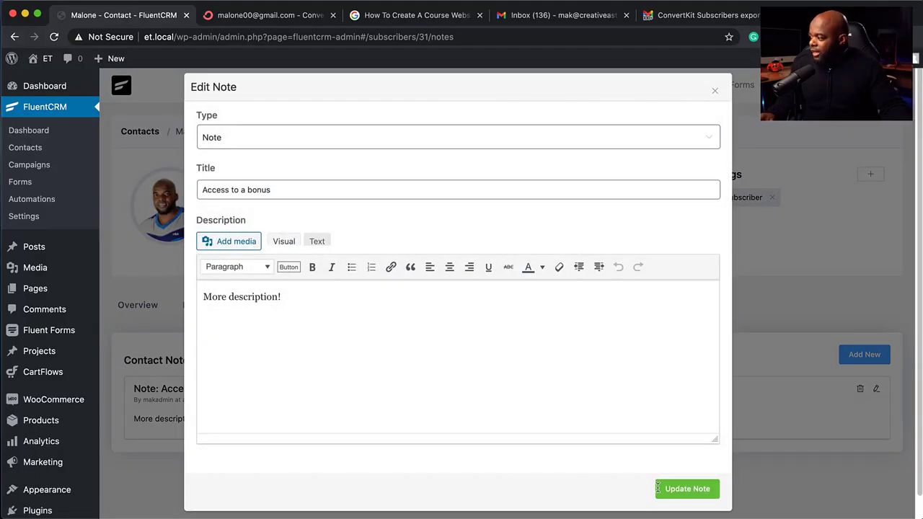
click(715, 90)
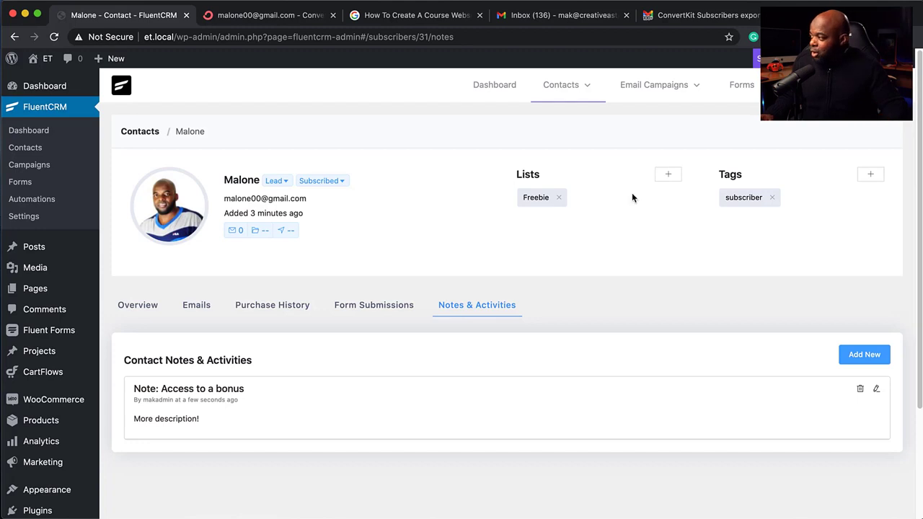
- Add the contact to the Customers list and assign it the New Customer tag
click(670, 178)
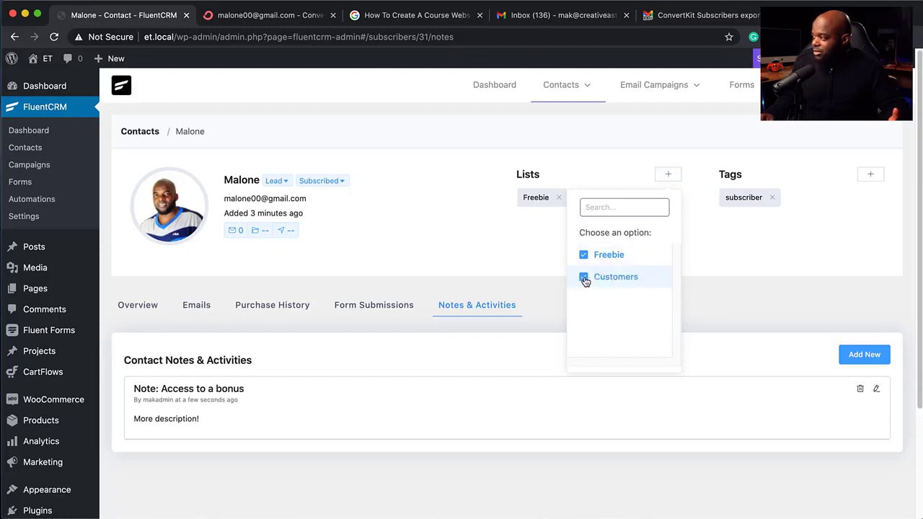
click(710, 253)
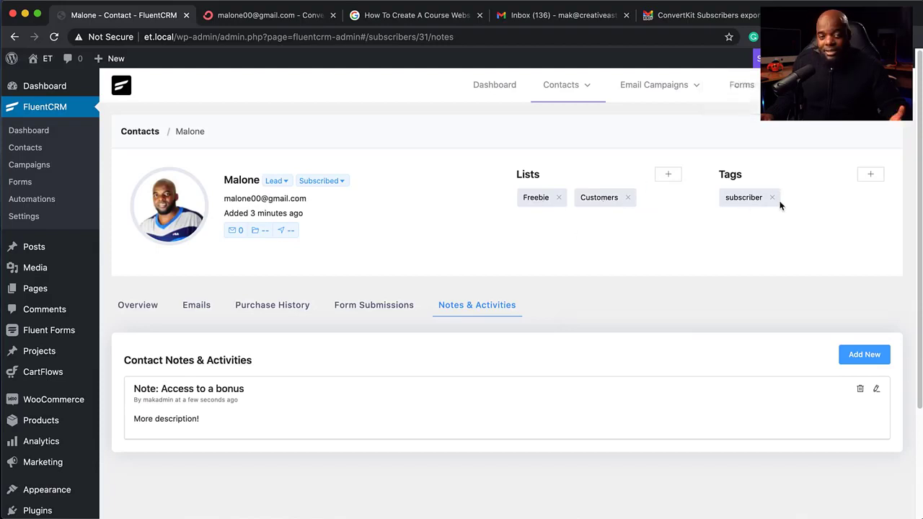
click(872, 175)
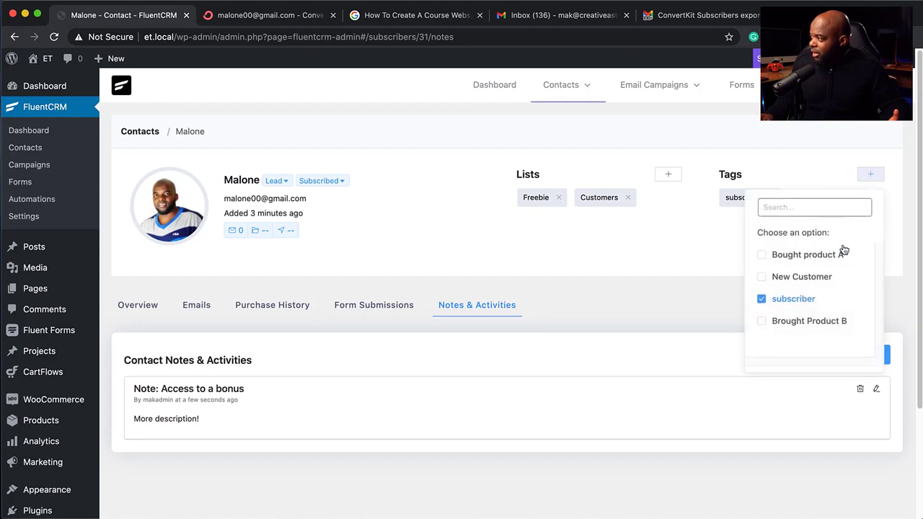
click(762, 279)
click(698, 254)
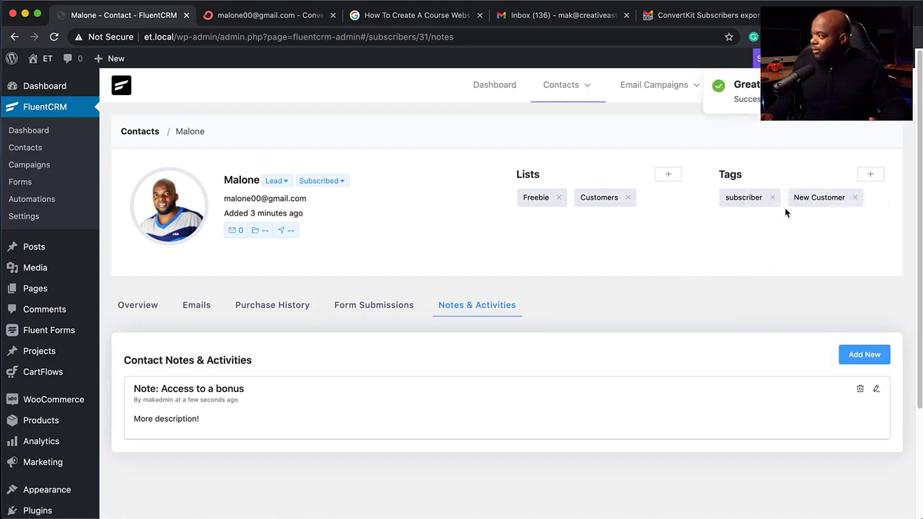
- Remove the New Customer tag and the Customers list from the contact
click(856, 198)
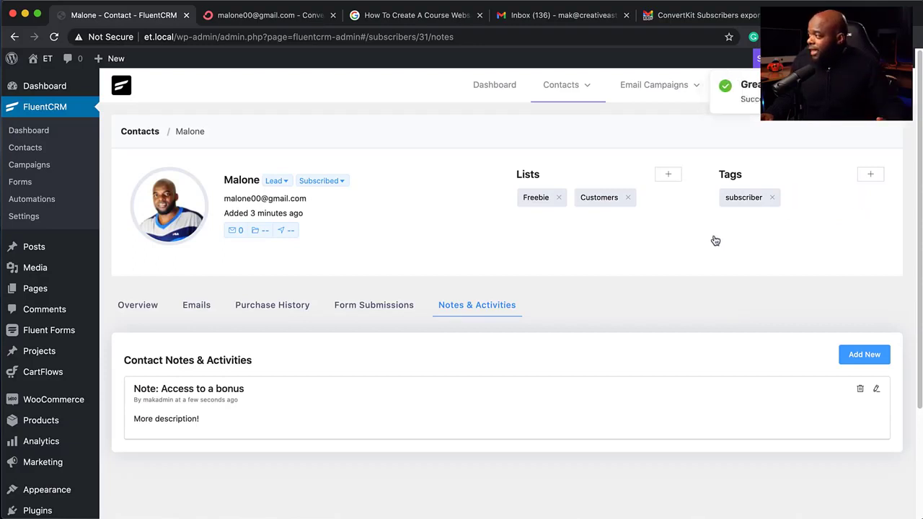
click(628, 197)
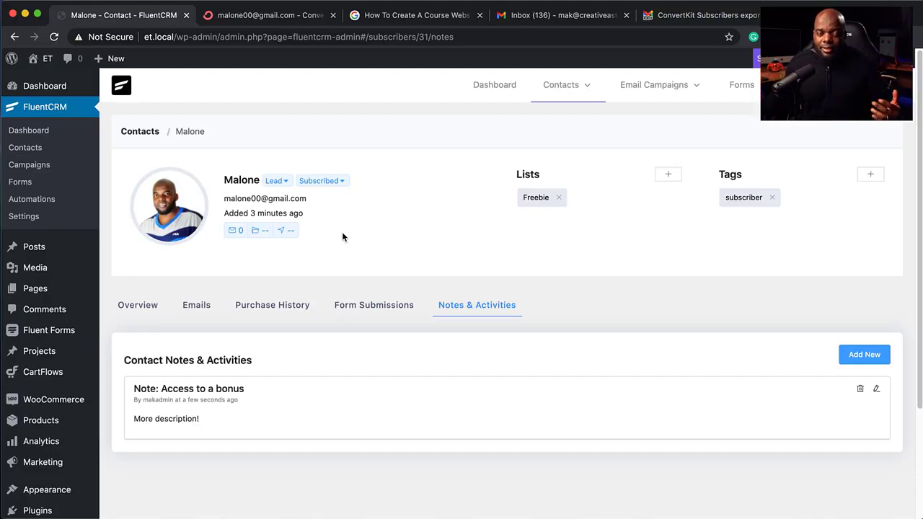
mouse_move(557, 89)
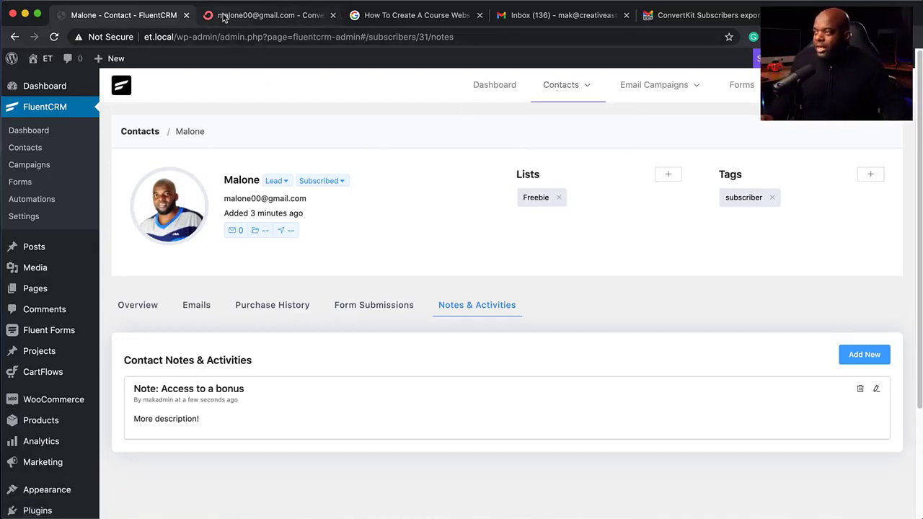
- Switch to ConvertKit and start a new broadcast
click(246, 16)
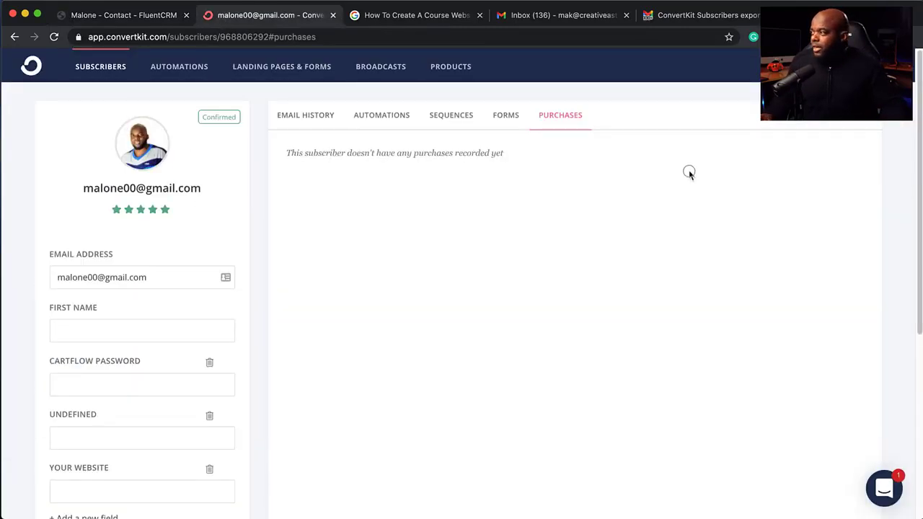
click(386, 67)
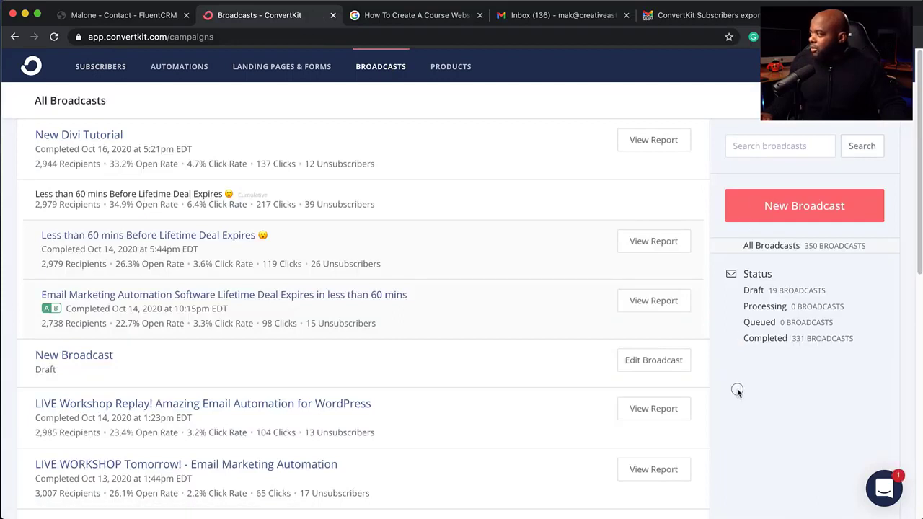
click(804, 211)
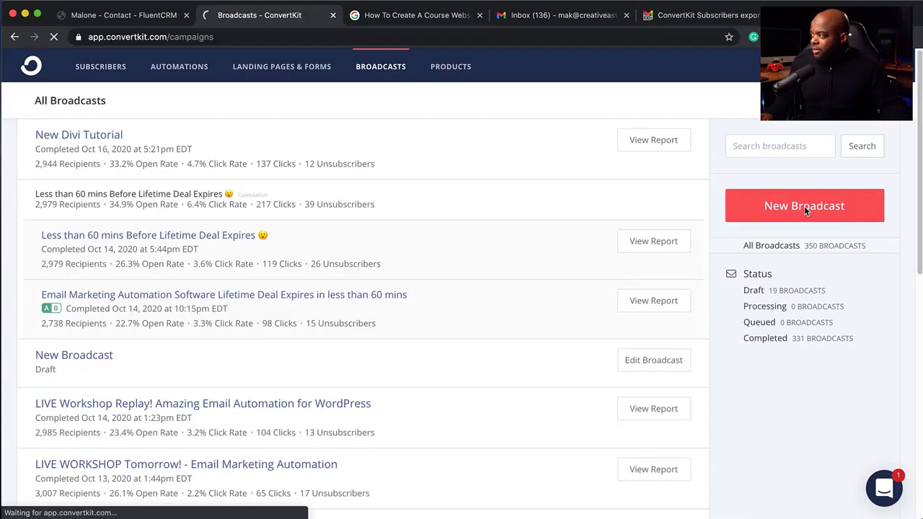
- Explore a recipient filter for people subscribed to a form, and dismiss it without adding it to the broadcast
scroll(325, 288, down, 2)
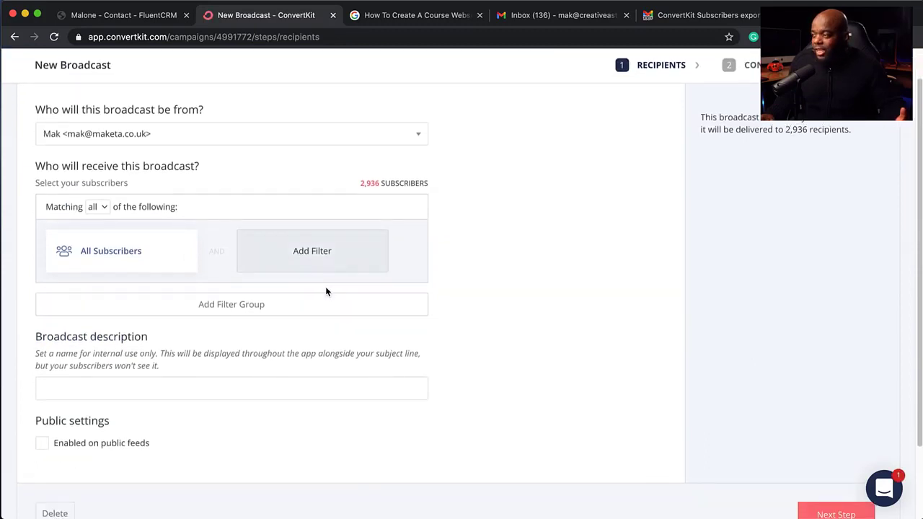
scroll(326, 291, down, 1)
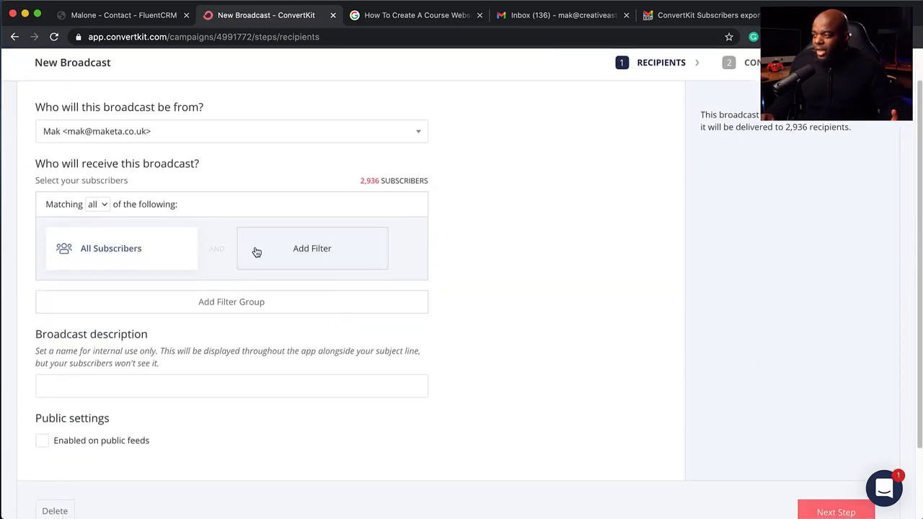
click(301, 248)
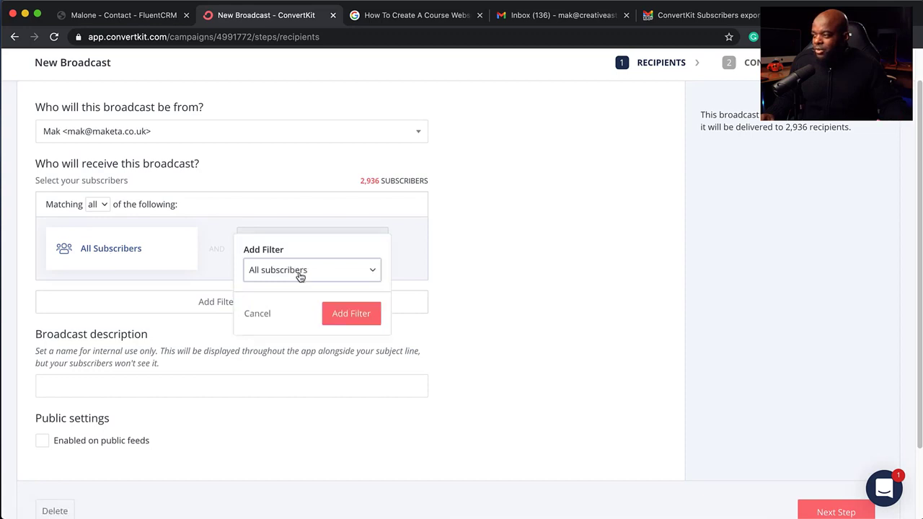
click(300, 274)
click(332, 310)
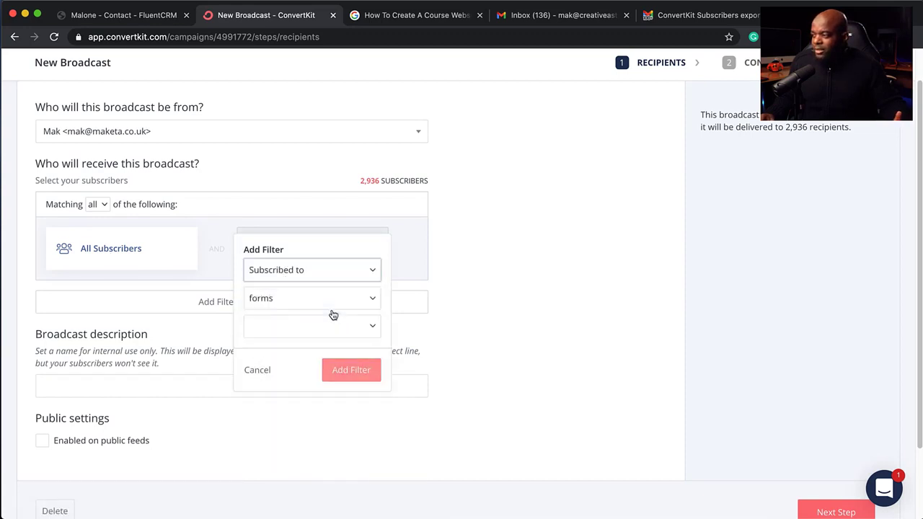
click(299, 329)
click(373, 329)
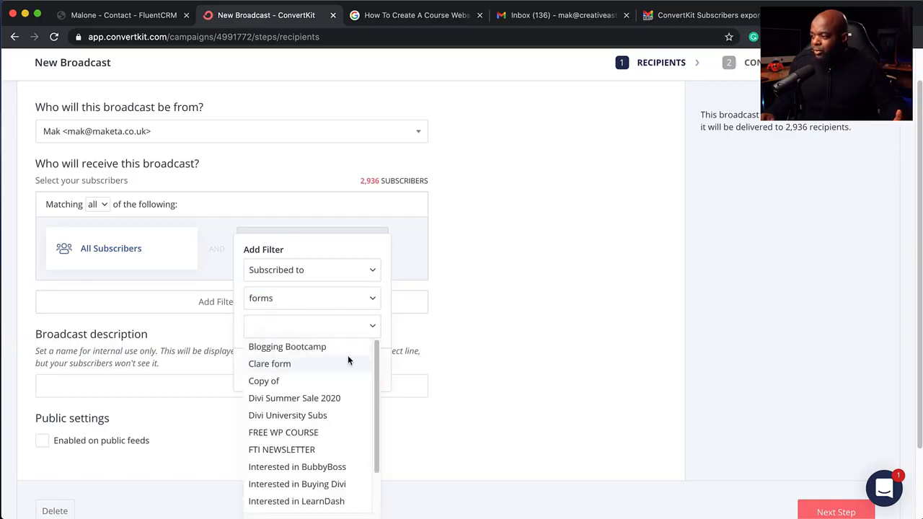
click(303, 433)
click(465, 306)
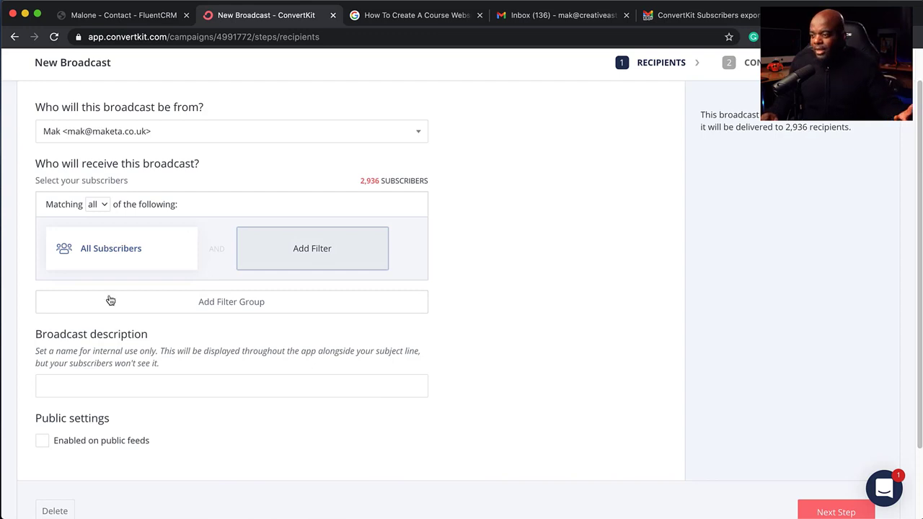
- Continue to the broadcast's content with all subscribers as recipients, and add the A/B test subject "New Broadcast B"
scroll(283, 374, down, 3)
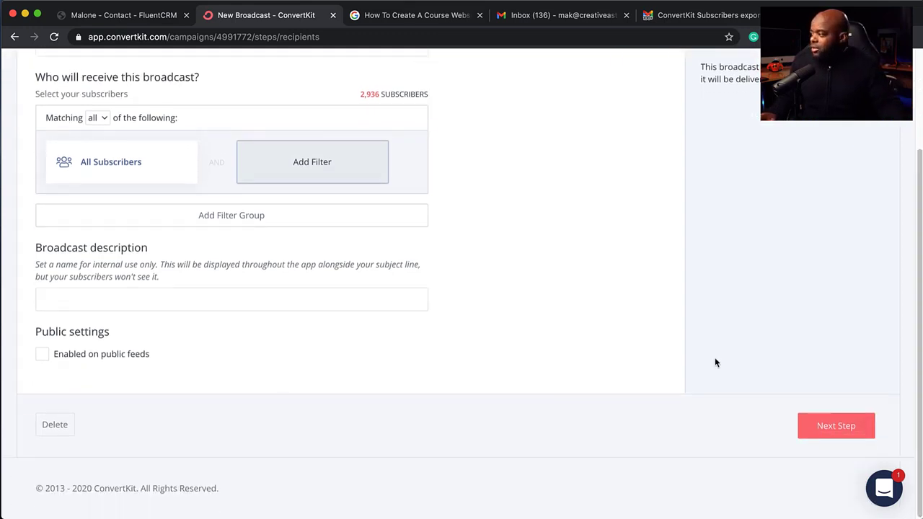
click(842, 430)
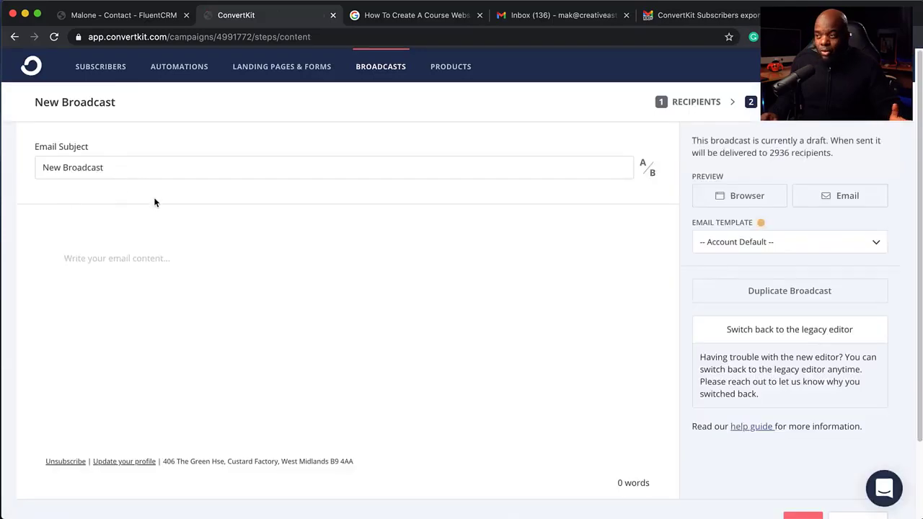
click(160, 171)
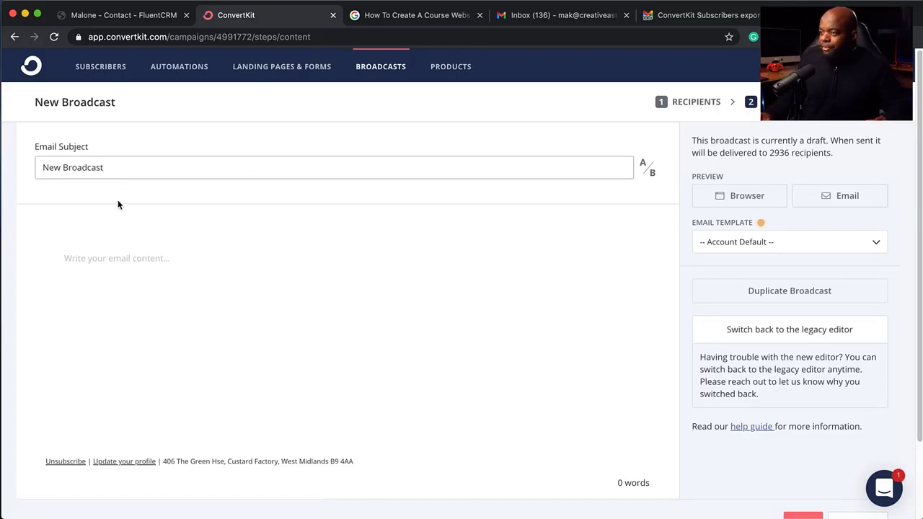
drag(126, 168, 2, 162)
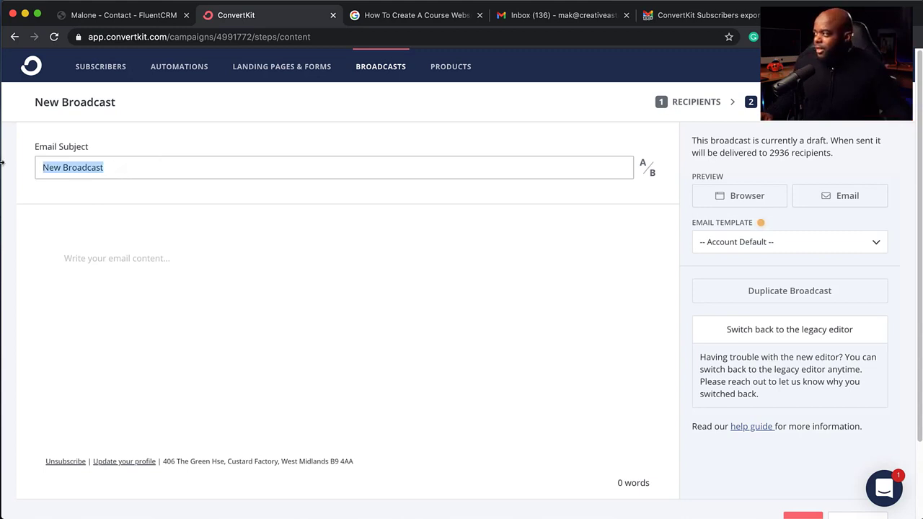
click(648, 168)
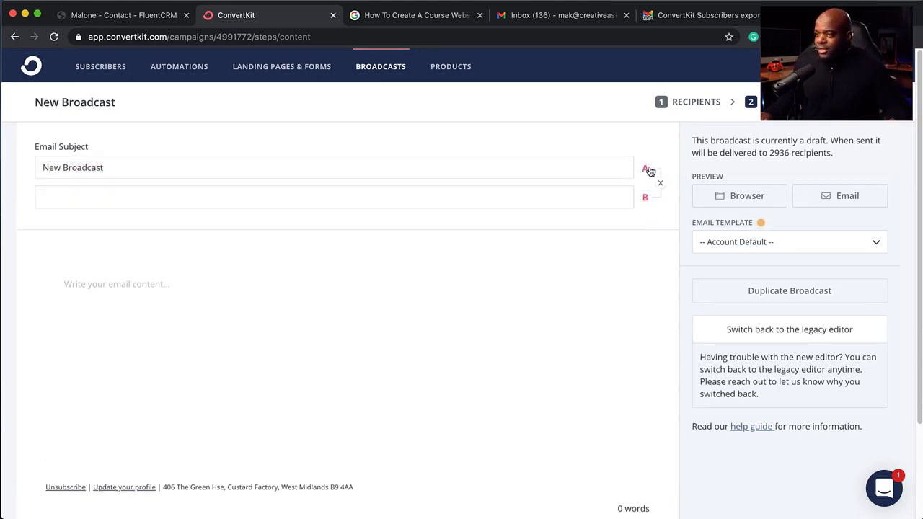
click(140, 196)
text(Ne)
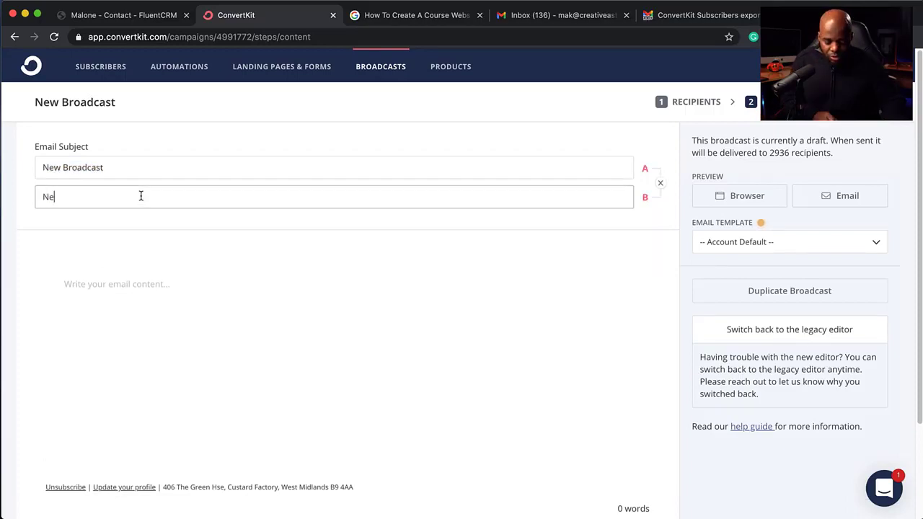
text(w Broadcast B)
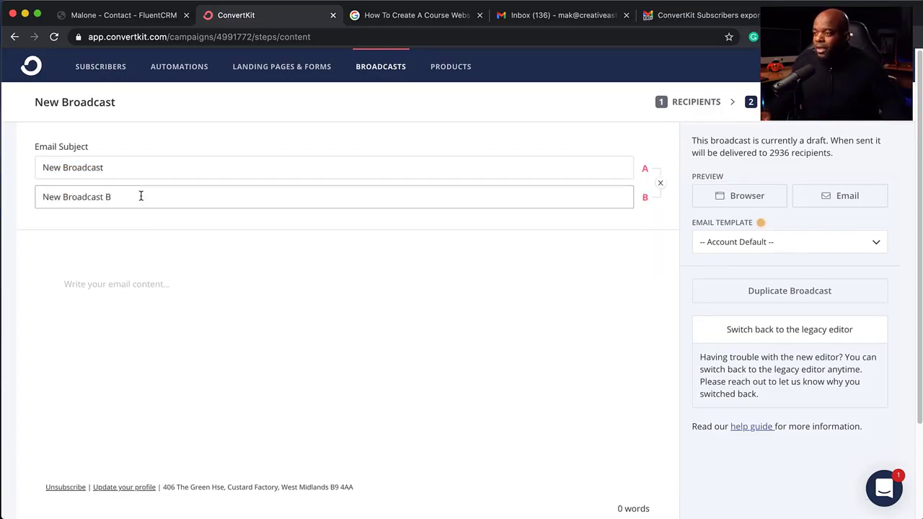
- Insert the subscriber first name personalization into the email body
click(153, 284)
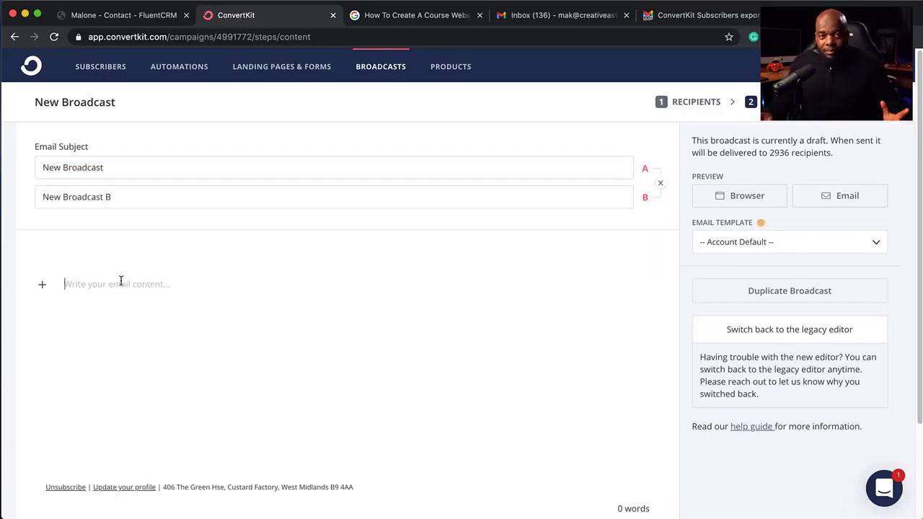
click(43, 287)
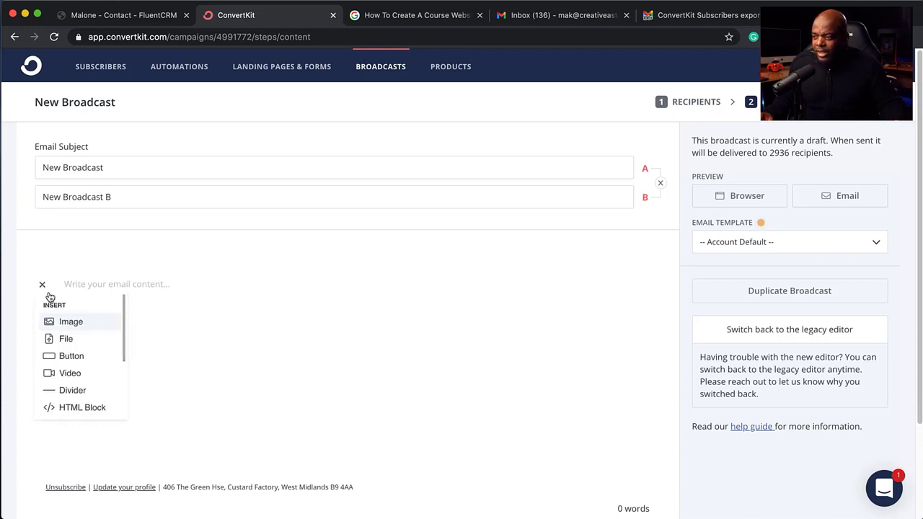
scroll(90, 341, down, 3)
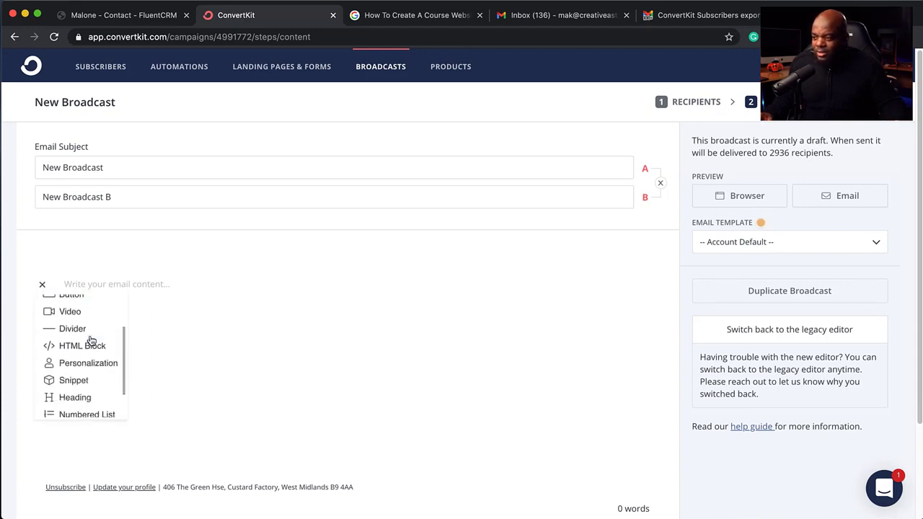
click(91, 366)
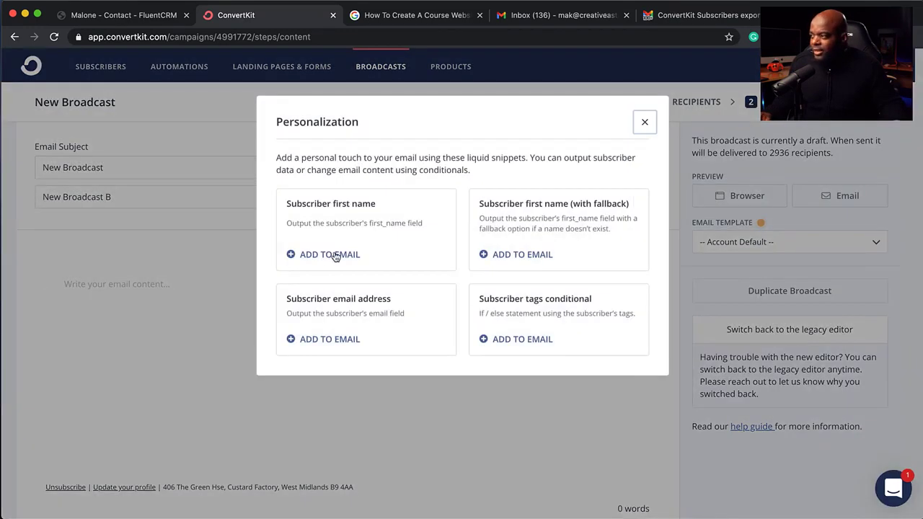
click(330, 255)
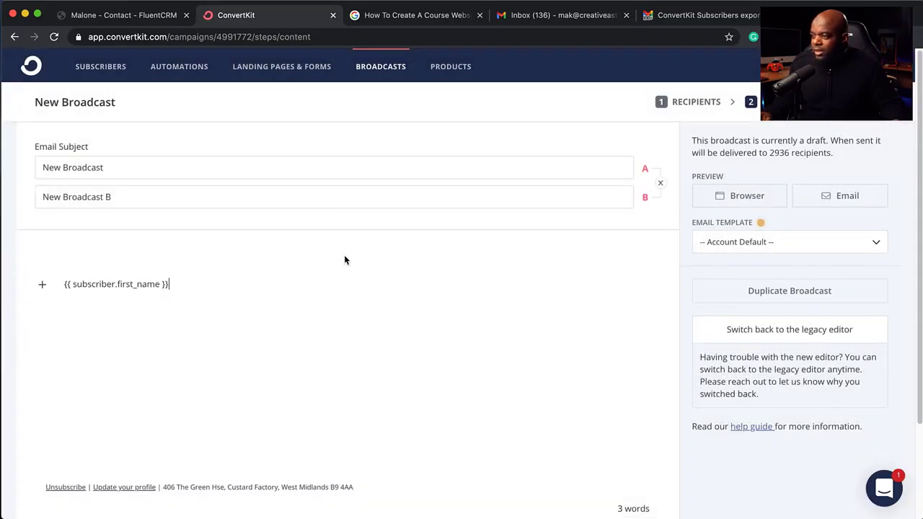
- Put the greeting "Hello," in front of the first name placeholder
click(64, 283)
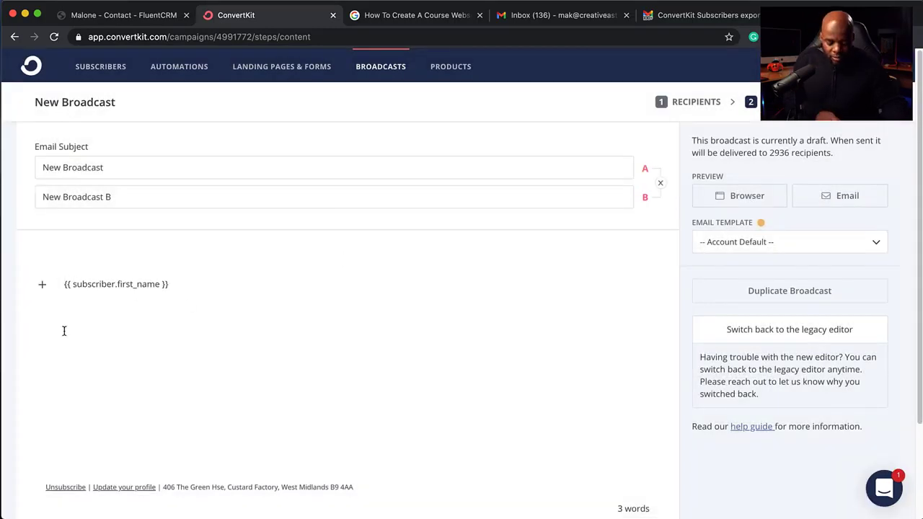
text(Hello,)
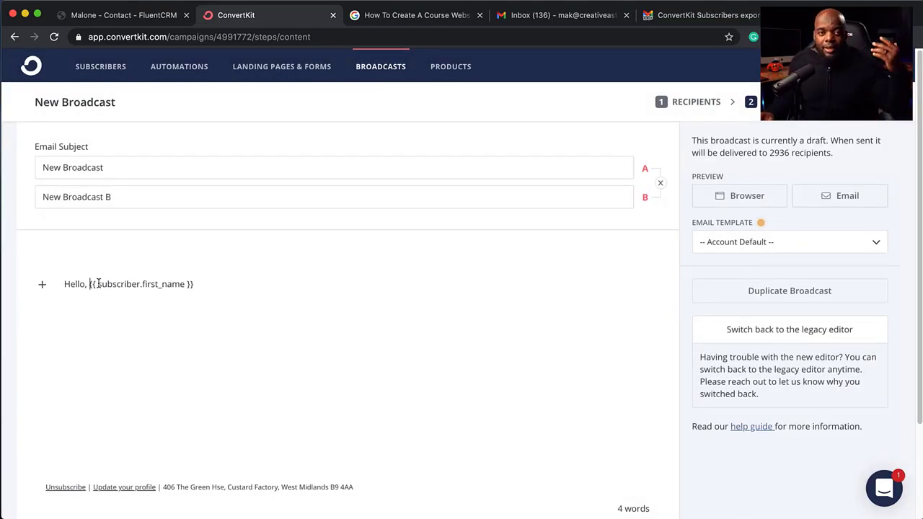
click(200, 285)
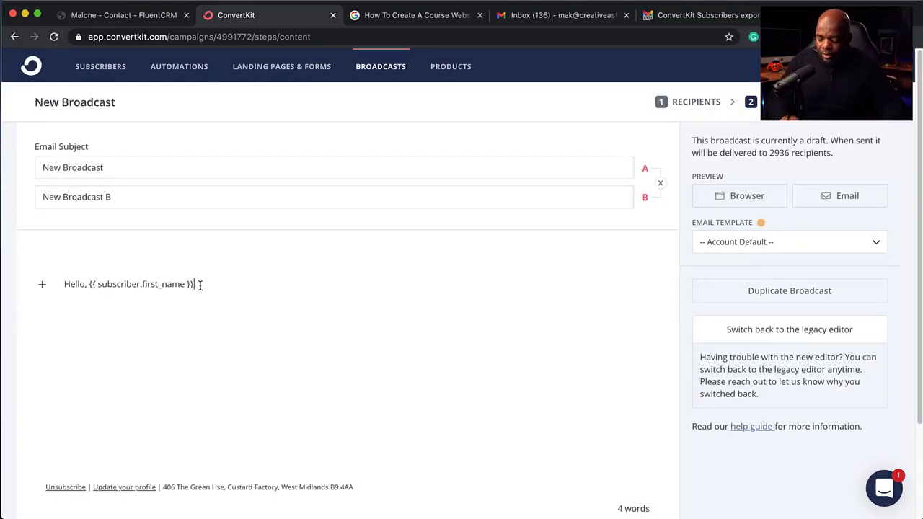
- Add the line "Start typing!" below the greeting and begin a new empty line beneath it
key(Return)
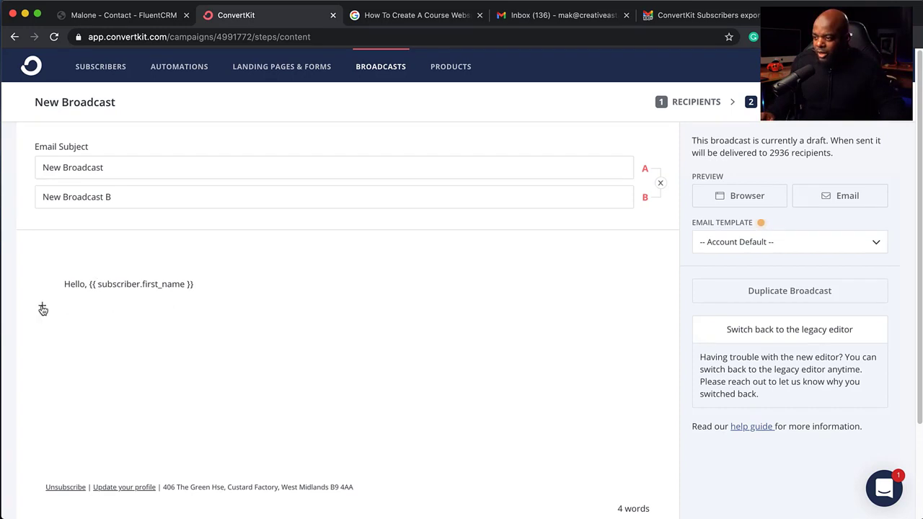
click(42, 309)
scroll(103, 361, down, 3)
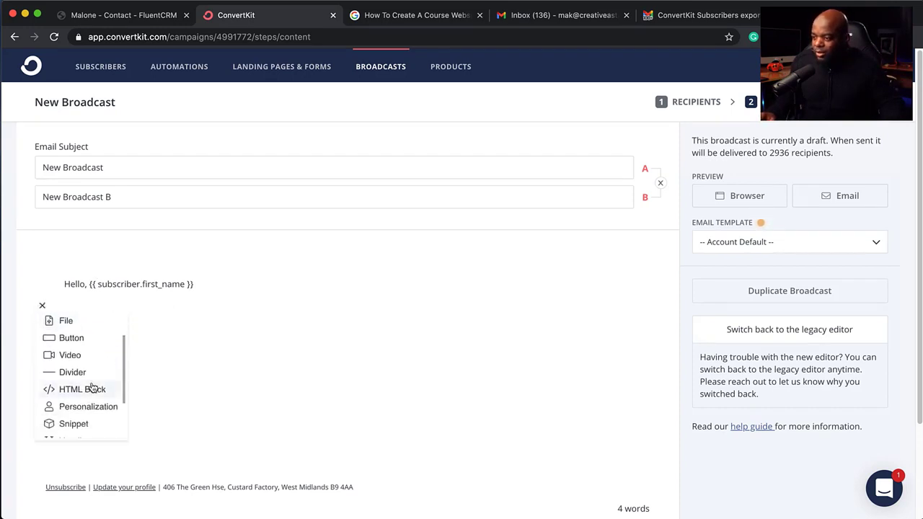
scroll(89, 408, down, 3)
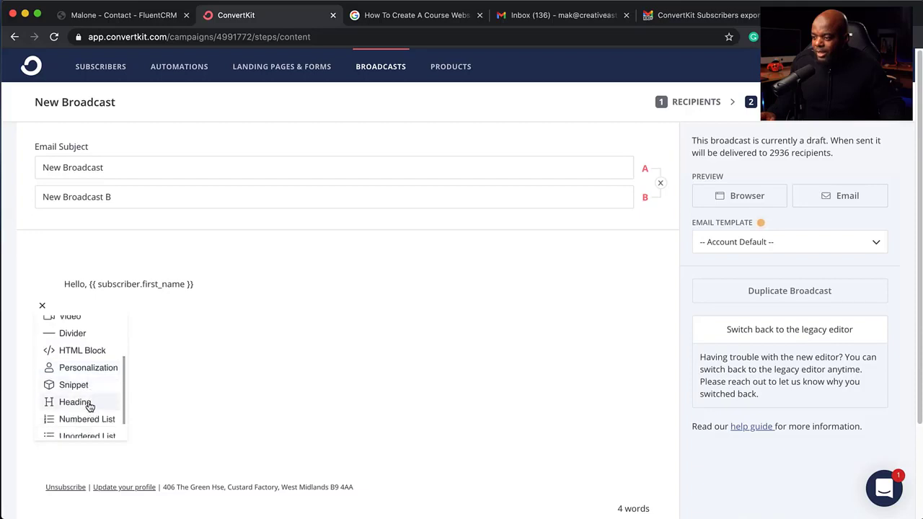
scroll(91, 425, down, 2)
scroll(77, 387, up, 5)
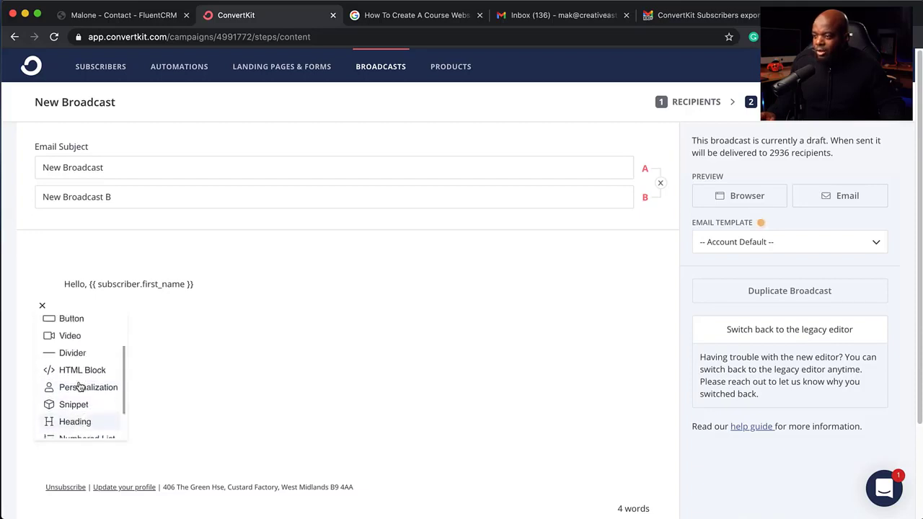
click(172, 326)
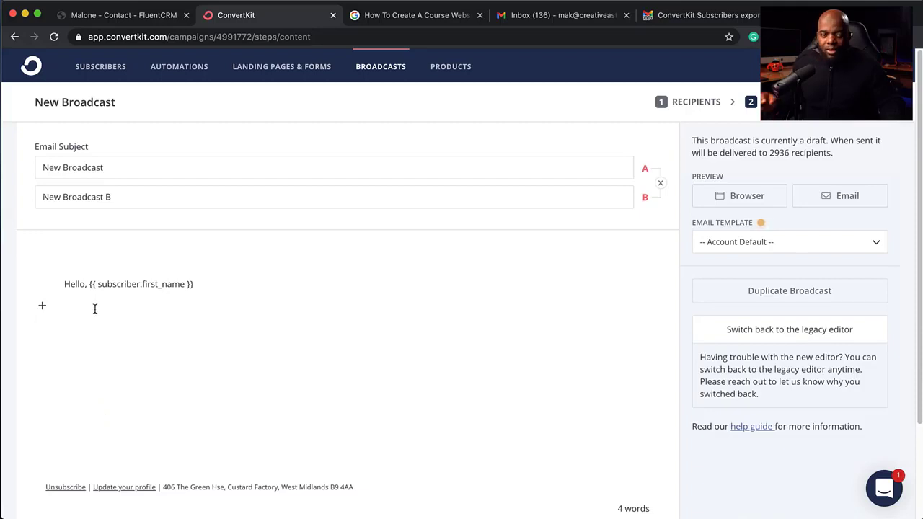
text(Start t)
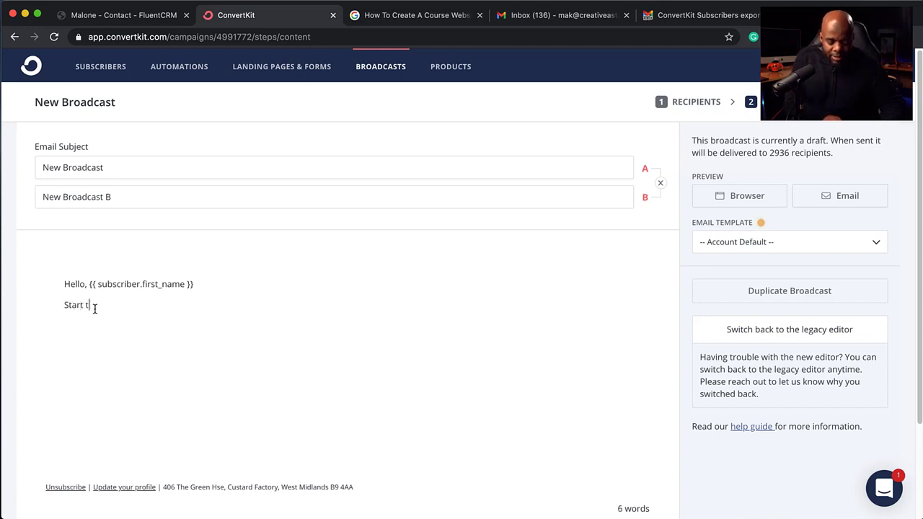
text(yping!)
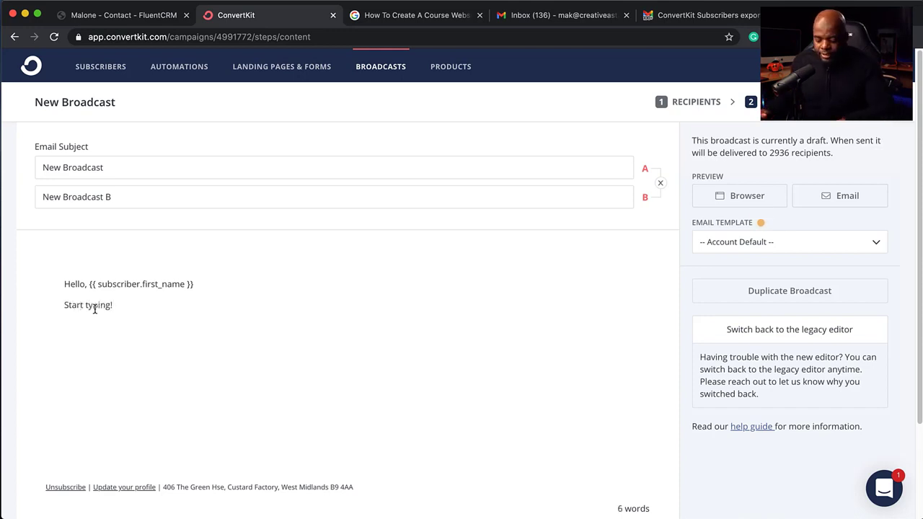
key(Return)
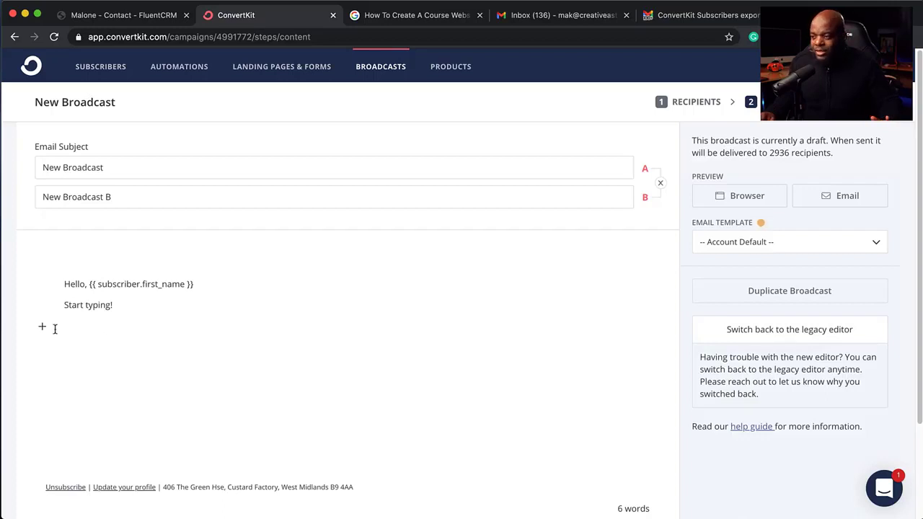
- Insert the second image from the recent uploads below the "Start typing!" line
click(44, 327)
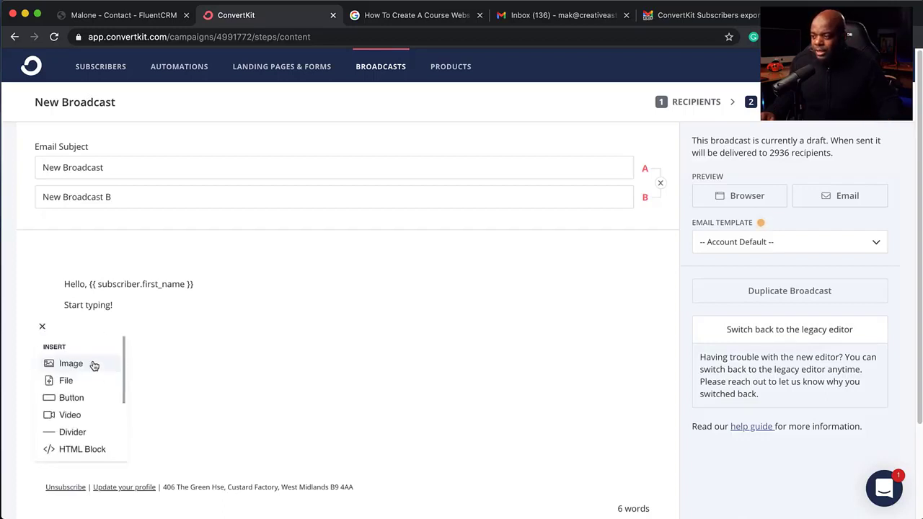
click(93, 363)
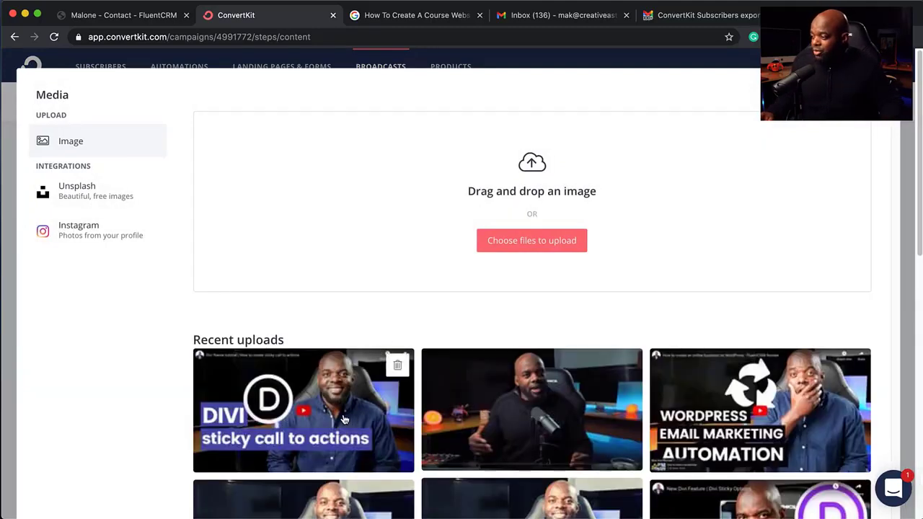
click(579, 417)
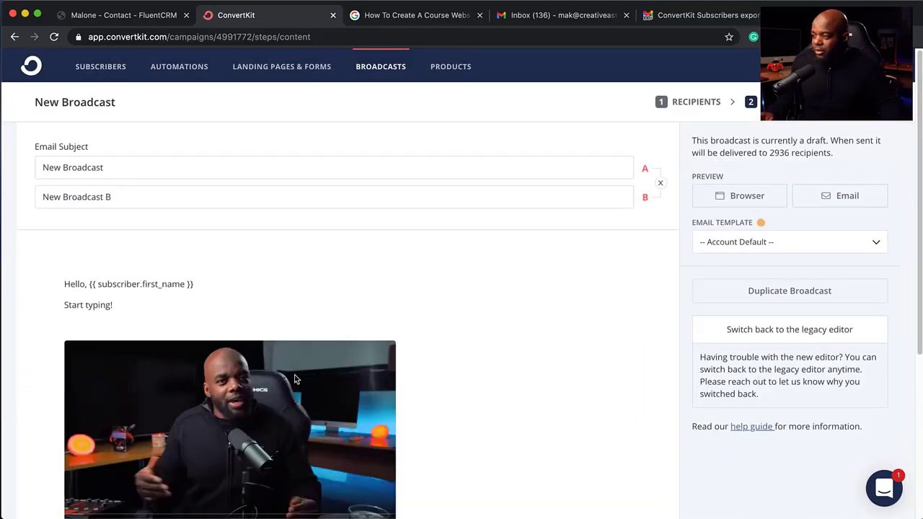
- Open the inserted image's settings and align the image to the left
scroll(434, 361, down, 3)
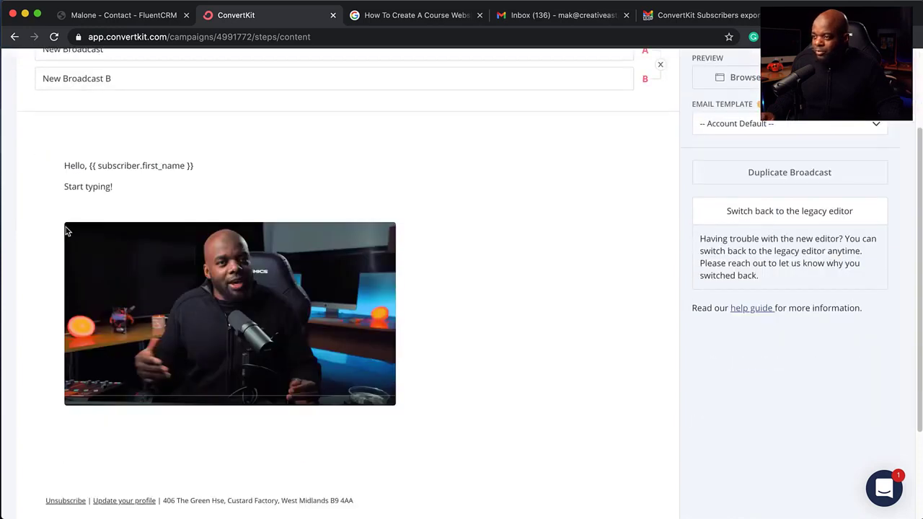
click(387, 383)
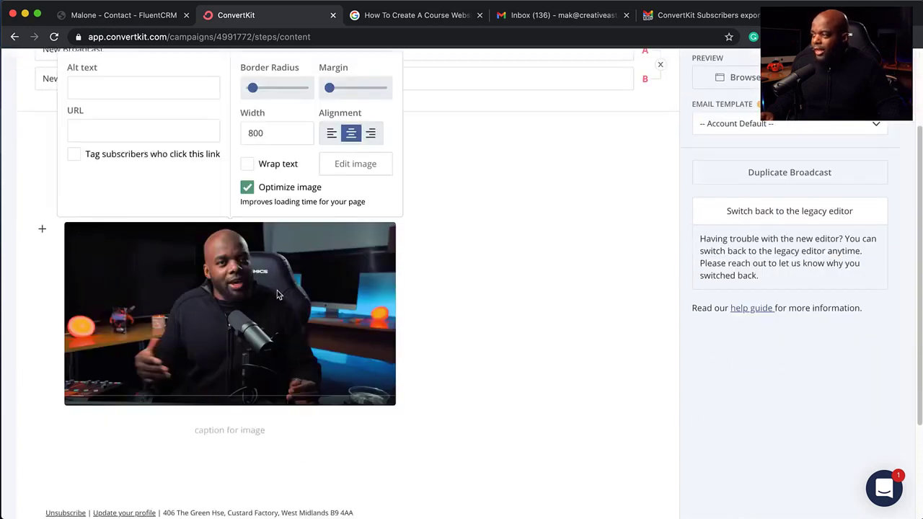
scroll(337, 356, up, 1)
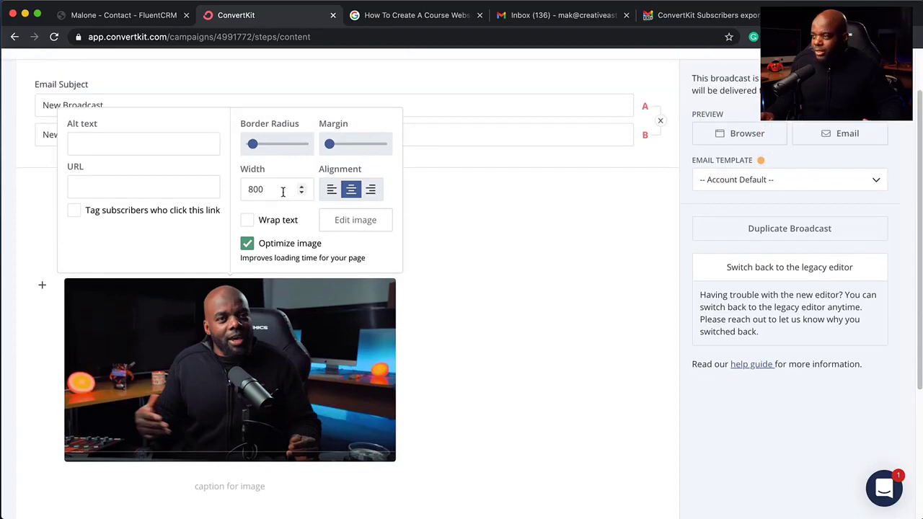
click(94, 186)
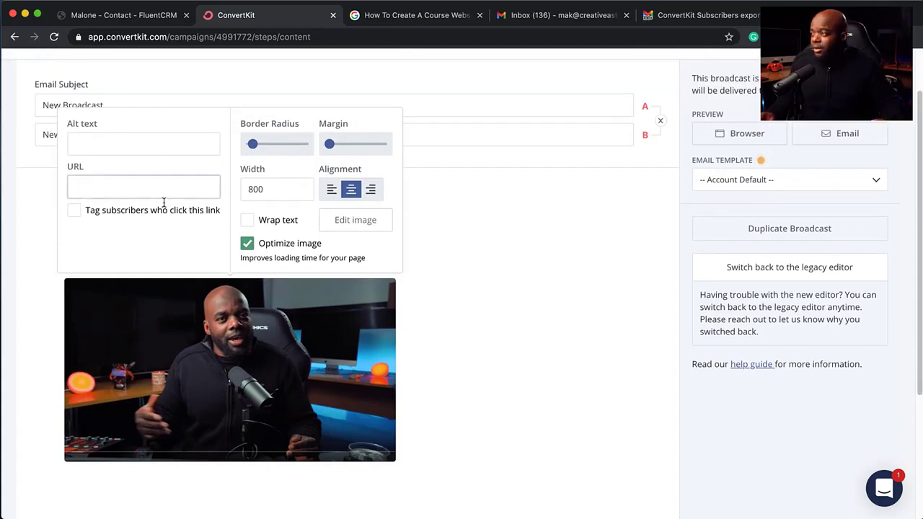
click(332, 191)
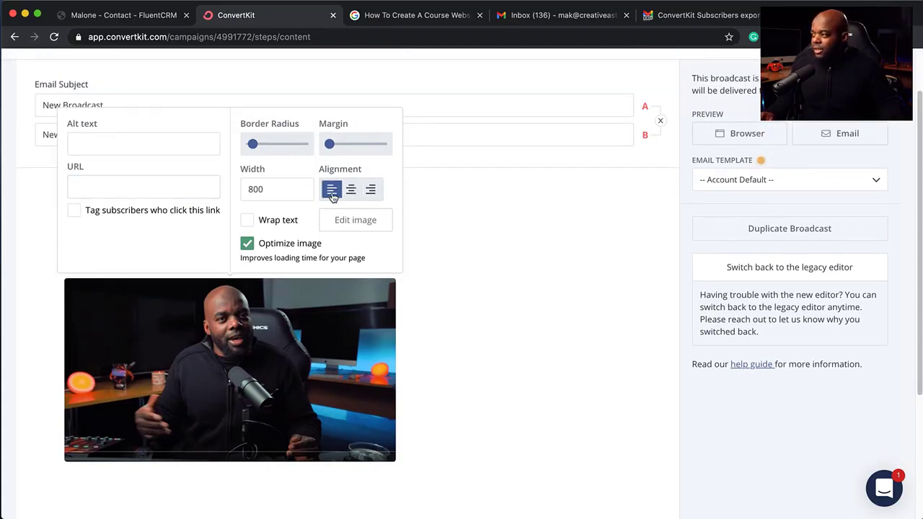
click(443, 351)
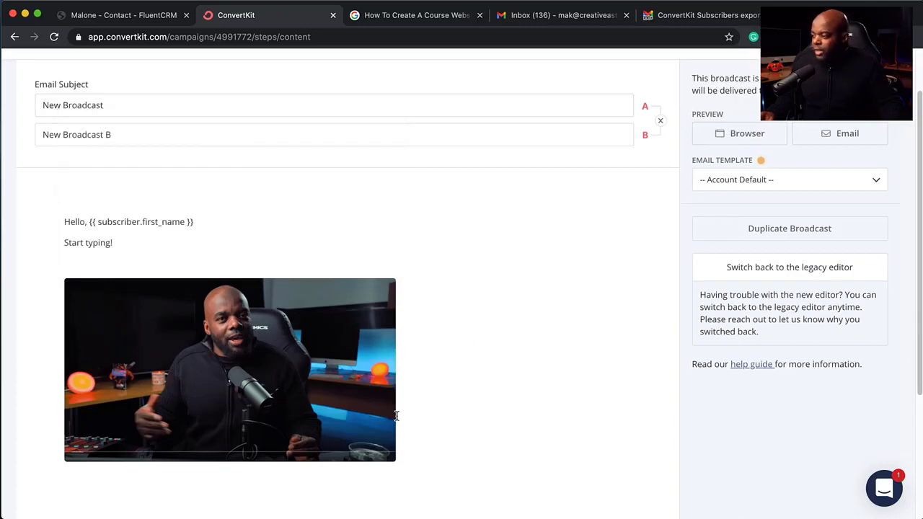
- Delete the image from the email body
click(394, 418)
click(424, 433)
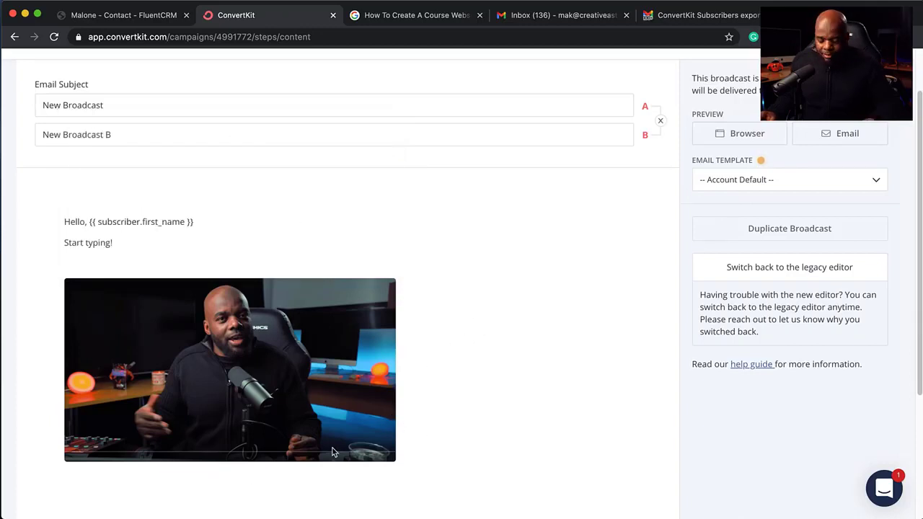
click(242, 478)
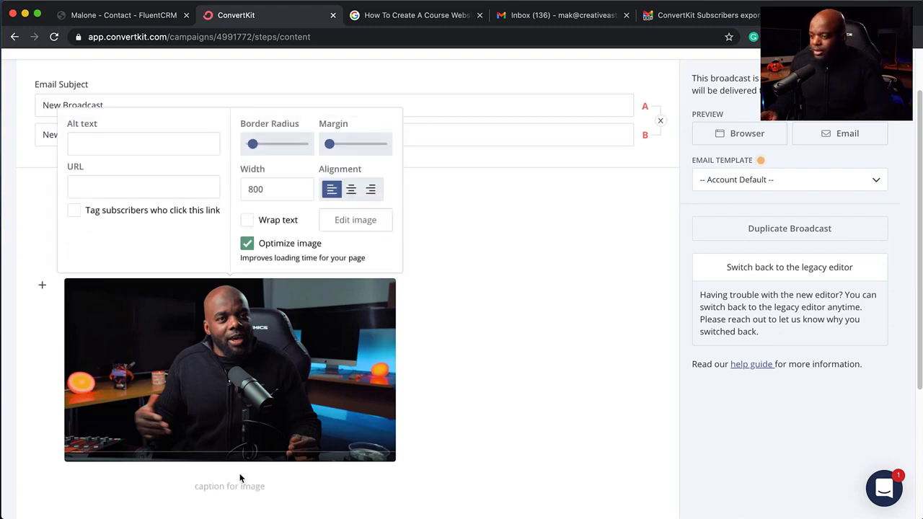
key(BackSpace)
- Insert a button below the "Start typing!" line and label it "My Button!"
click(44, 265)
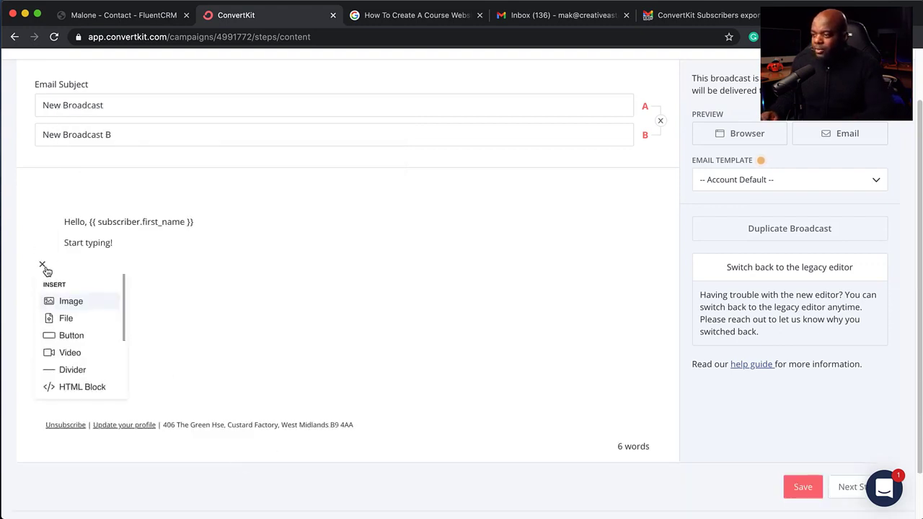
click(97, 336)
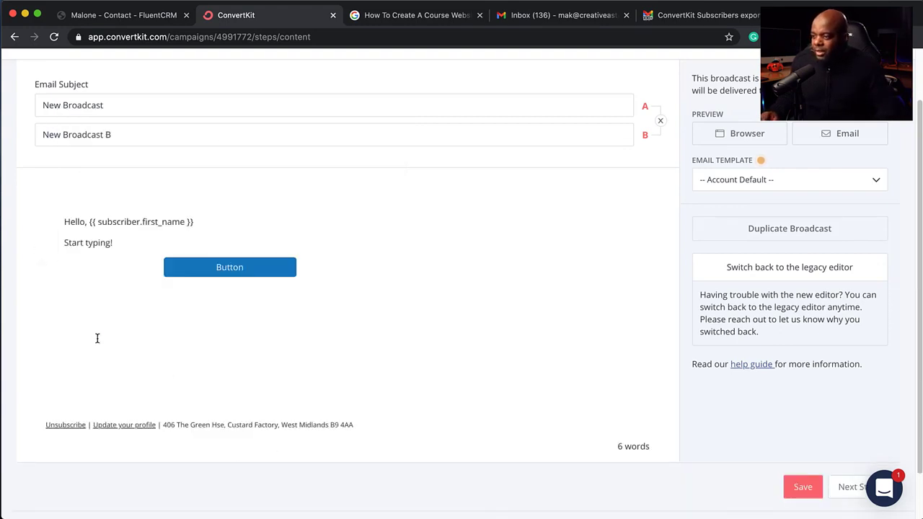
double_click(235, 267)
text(My Button)
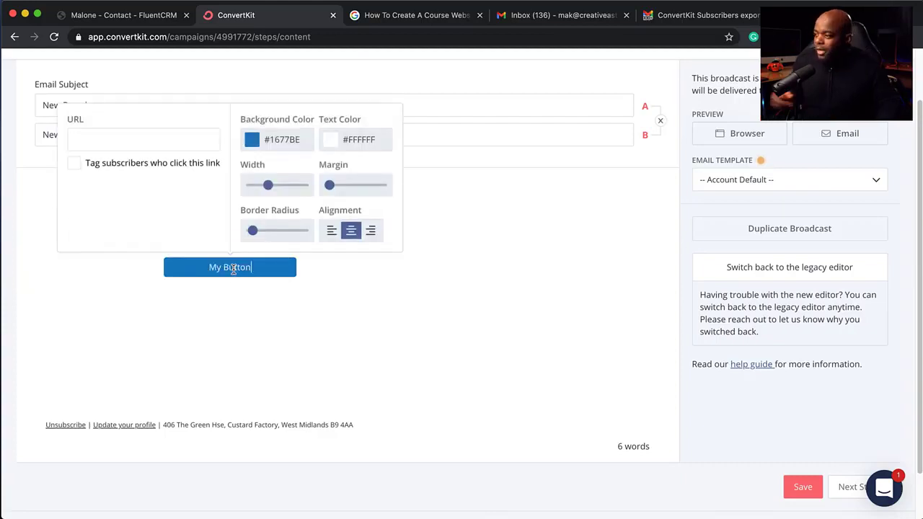
text(!)
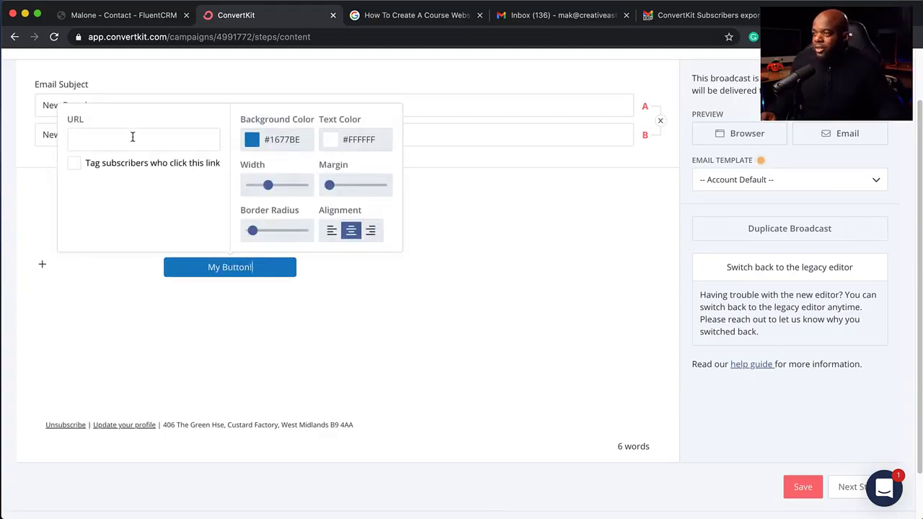
- Set the button to tag subscribers who click its link with "interested in Divi"
click(127, 139)
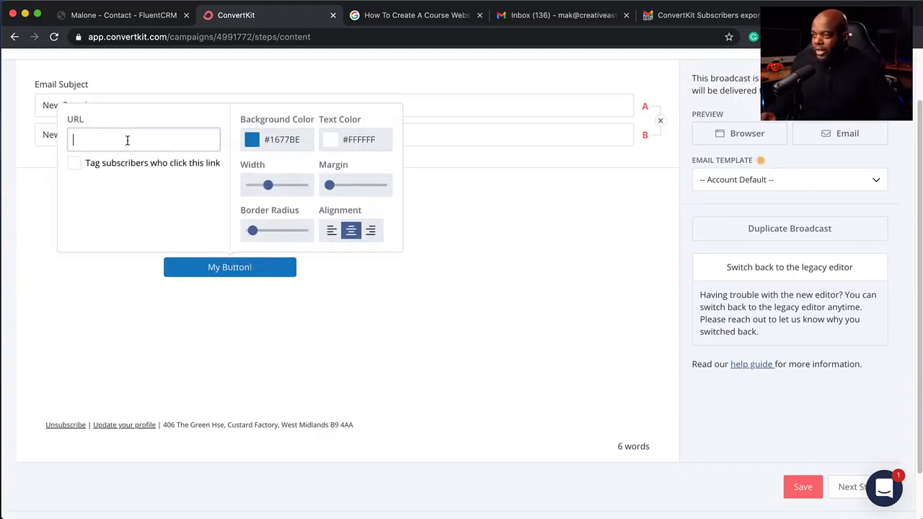
click(73, 165)
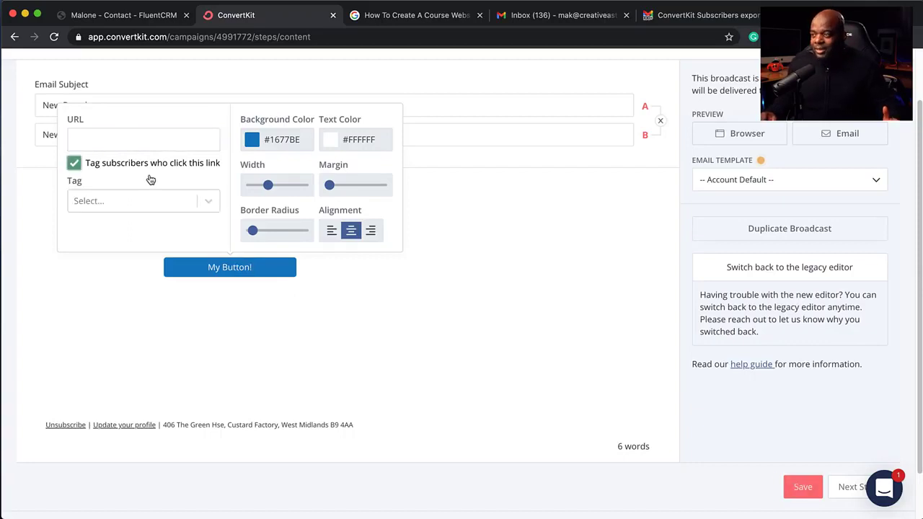
click(207, 202)
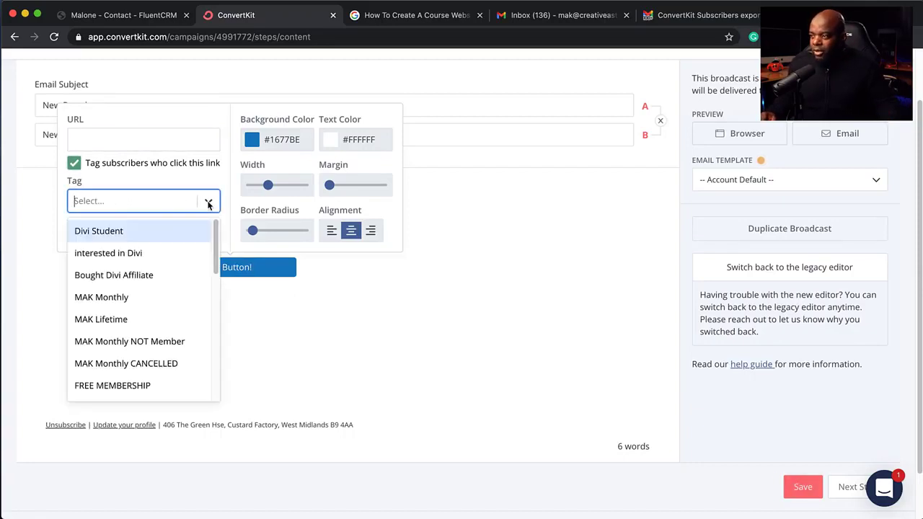
click(153, 256)
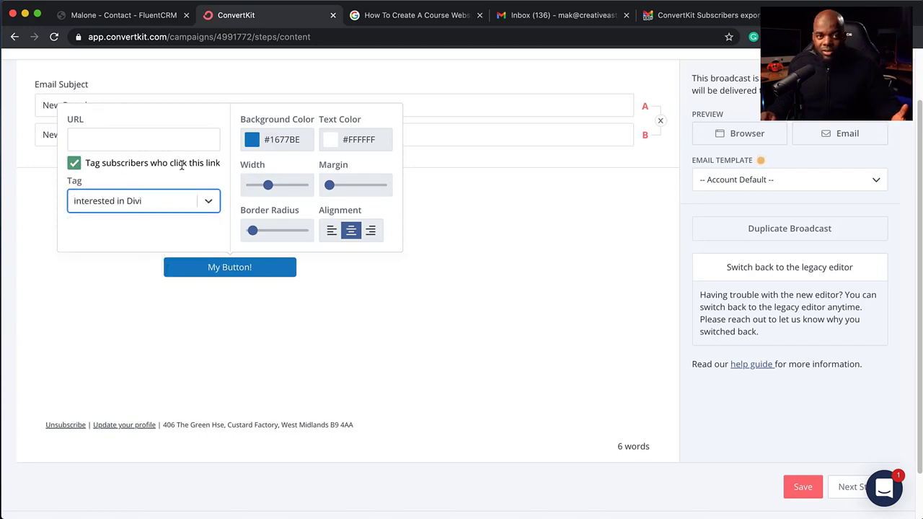
click(469, 230)
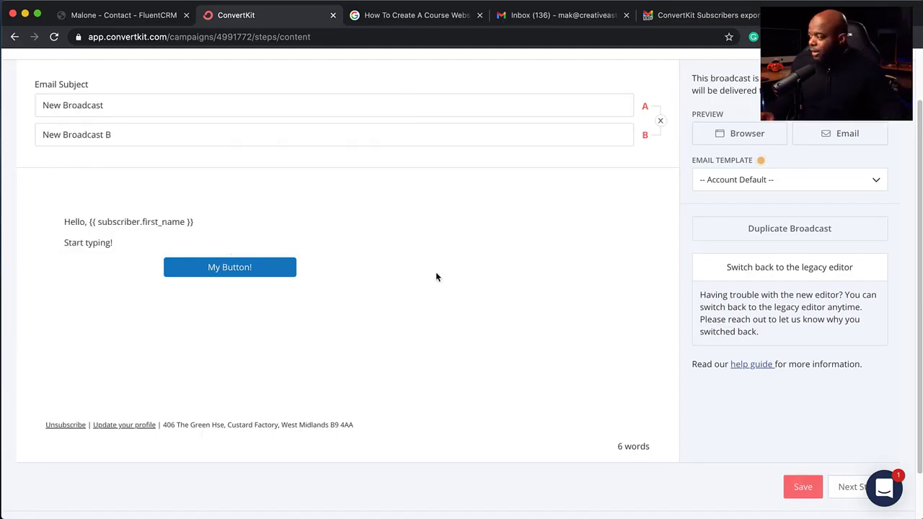
- Continue to the broadcast's preview and review the email and its A/B test sending details
click(847, 488)
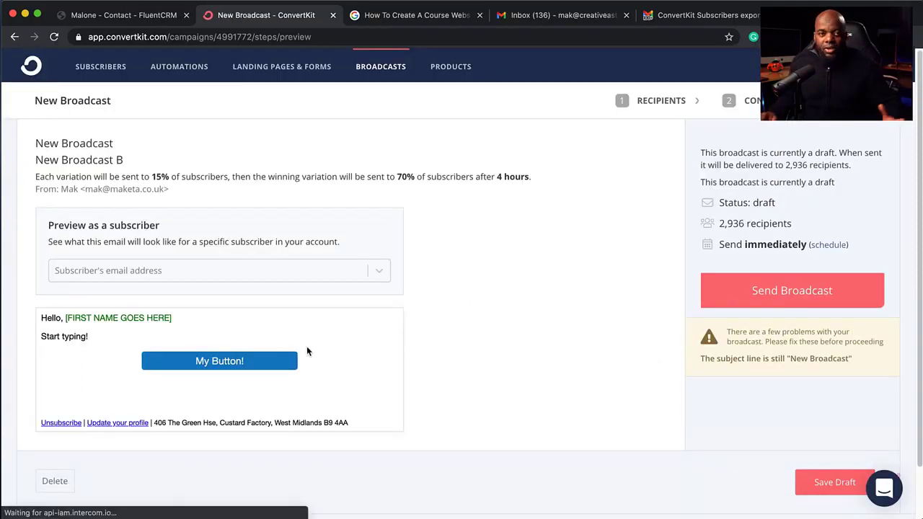
scroll(309, 344, down, 2)
scroll(310, 344, down, 1)
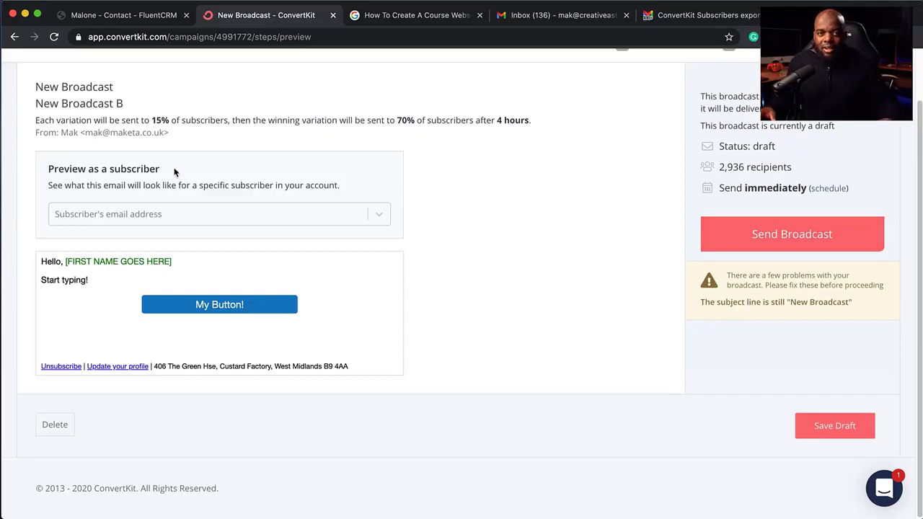
- Switch to FluentCRM and create a new email campaign titled "My New Email"
click(123, 18)
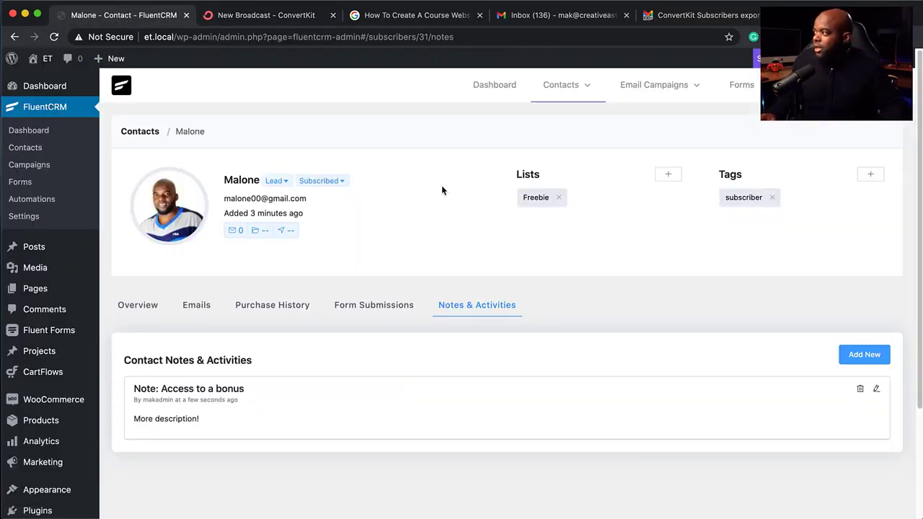
mouse_move(683, 89)
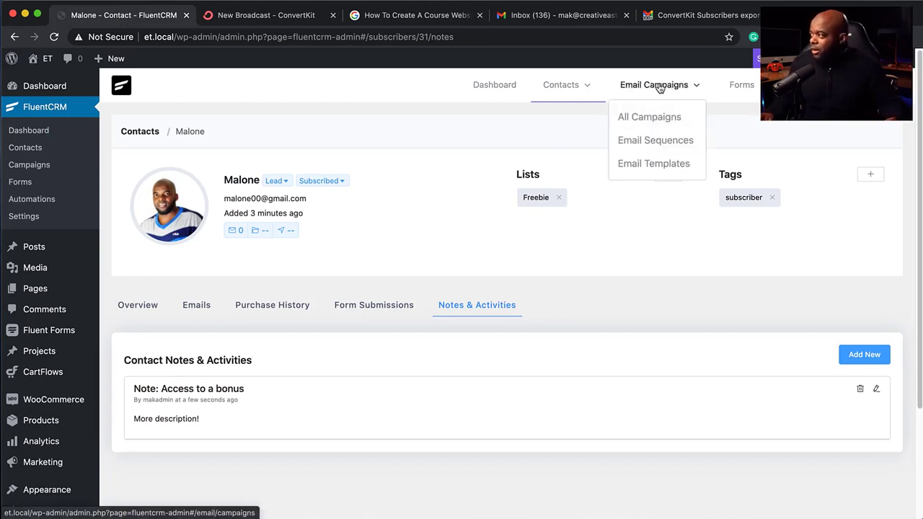
click(659, 88)
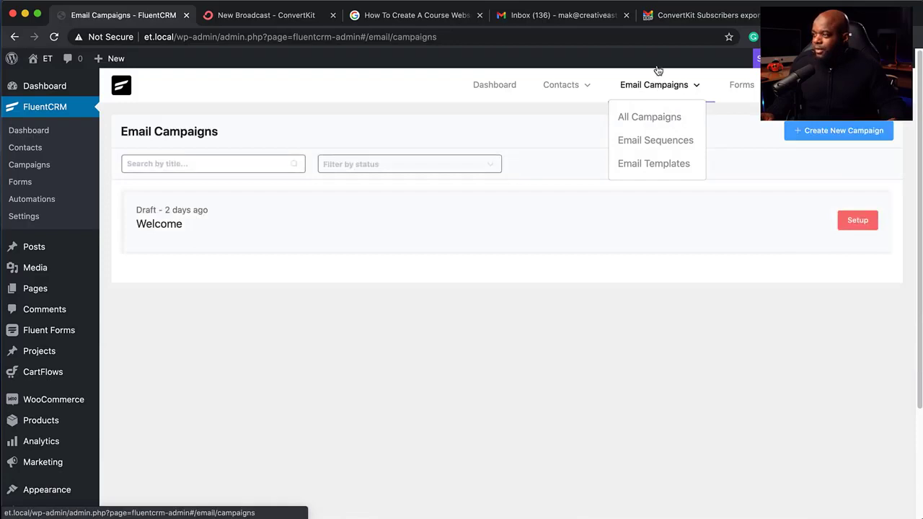
click(835, 134)
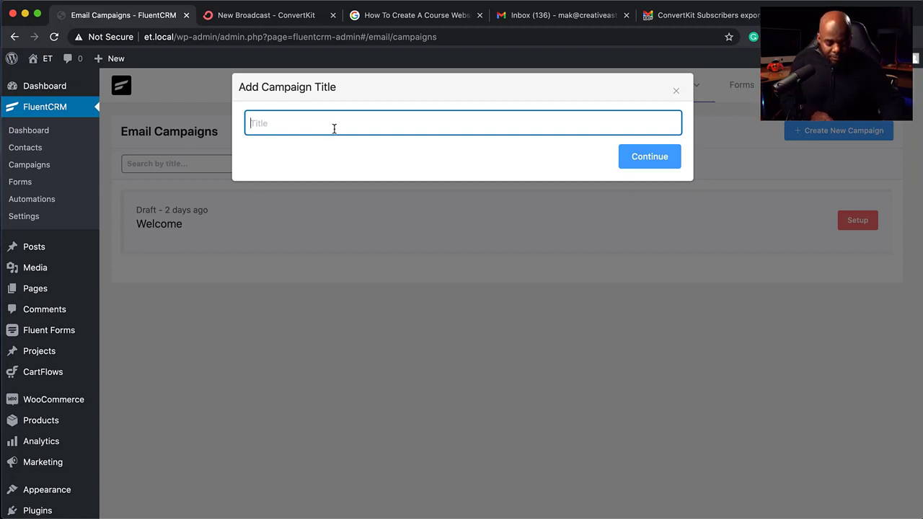
text(My New Email)
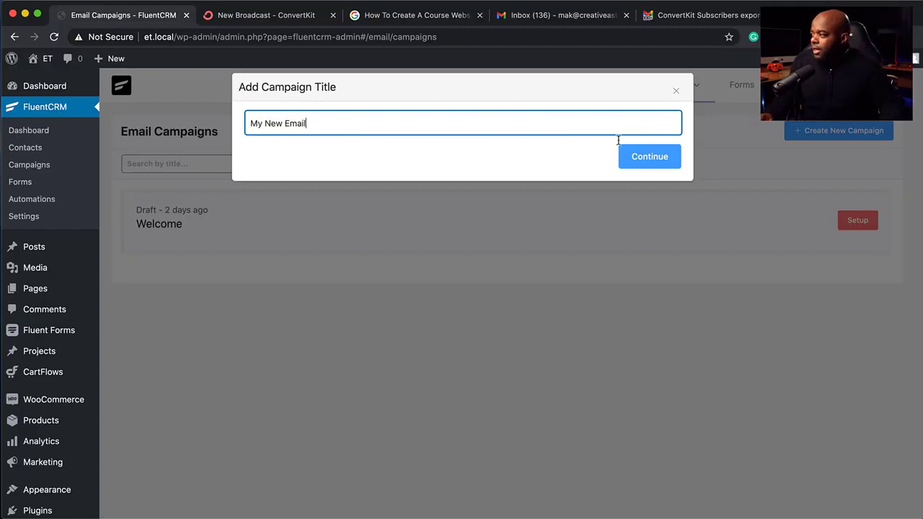
click(641, 158)
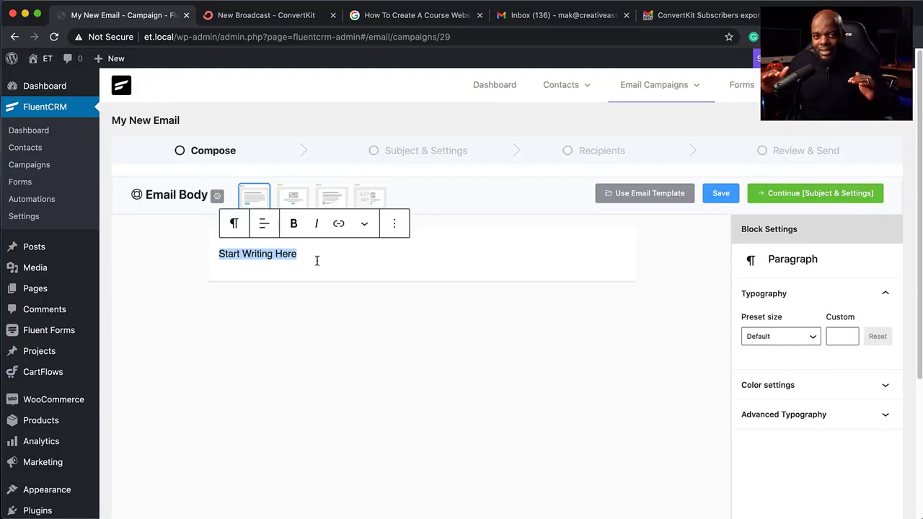
- Replace the placeholder text with "Hello," plus the contact's first name merge field, and add "My email message!" as the next paragraph
text(Hello,)
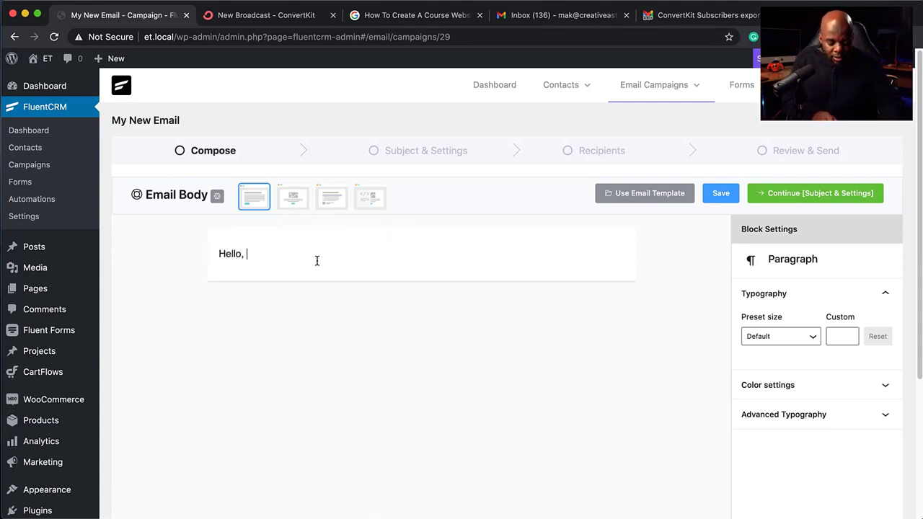
text( @)
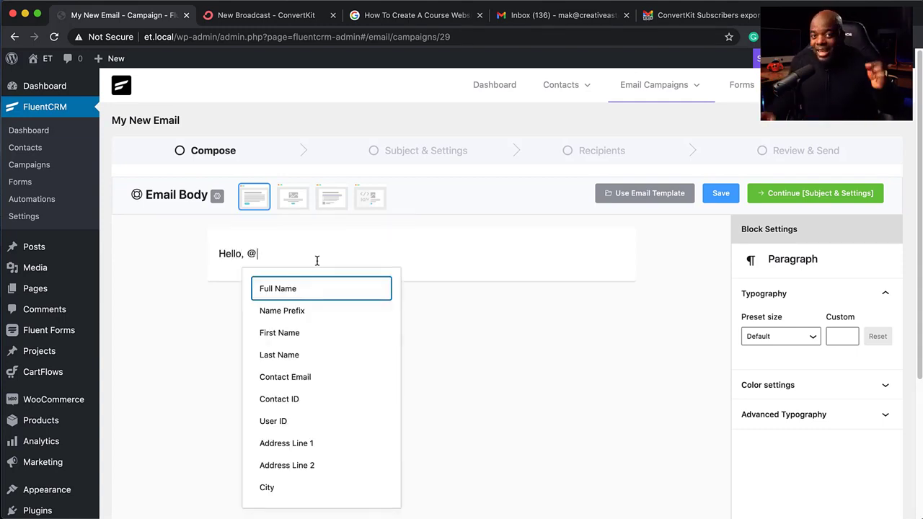
click(298, 339)
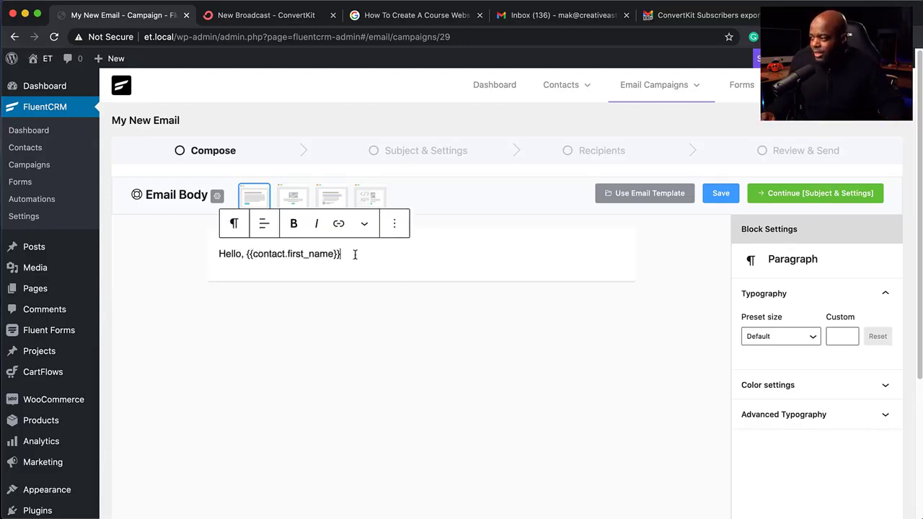
key(Return)
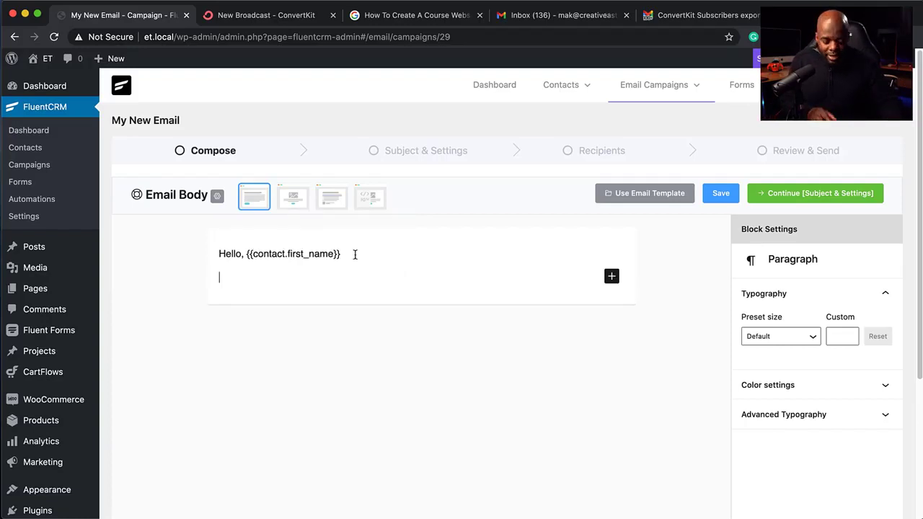
text(My ema)
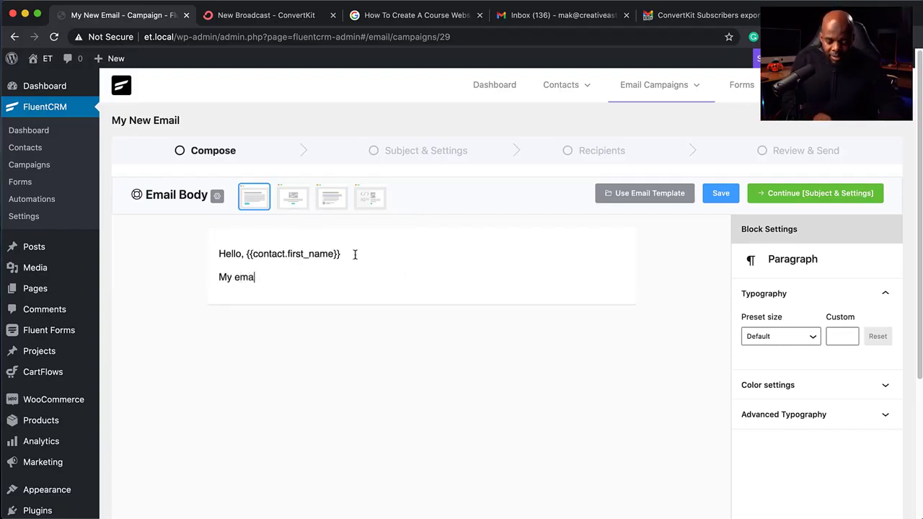
text(il me)
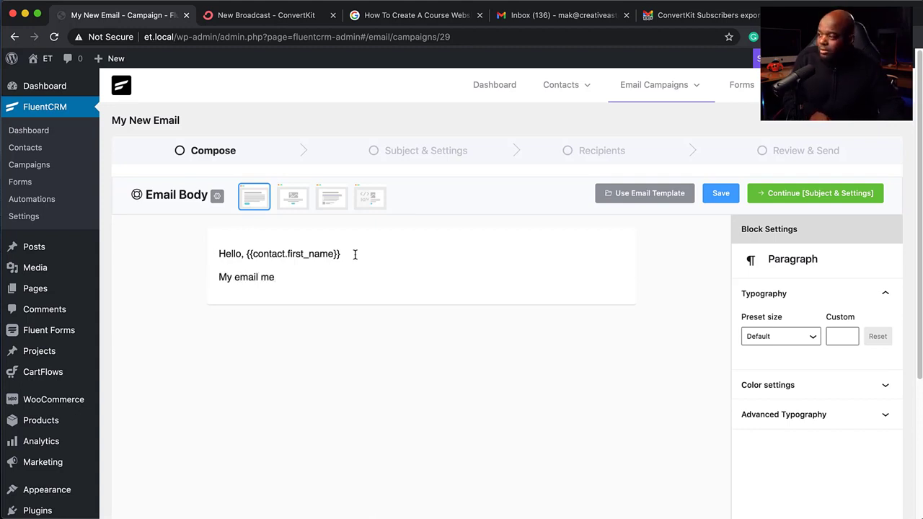
text(ssage!)
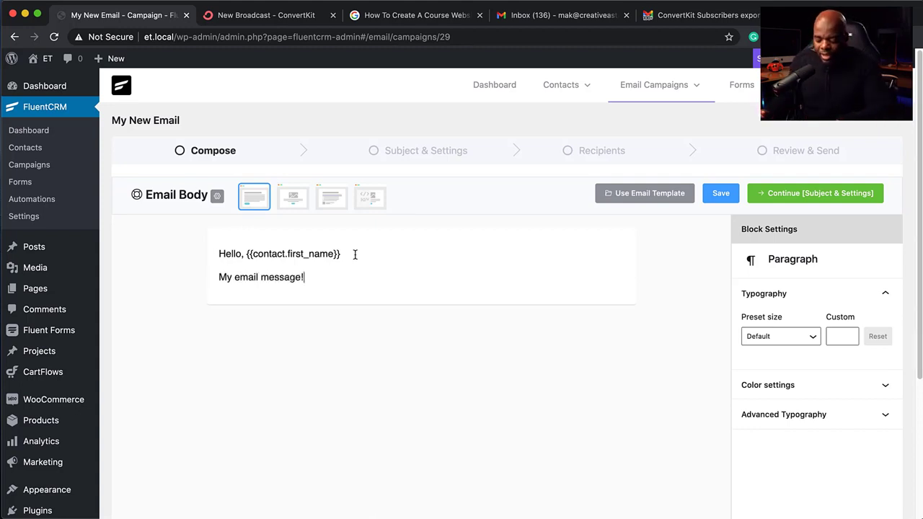
key(Return)
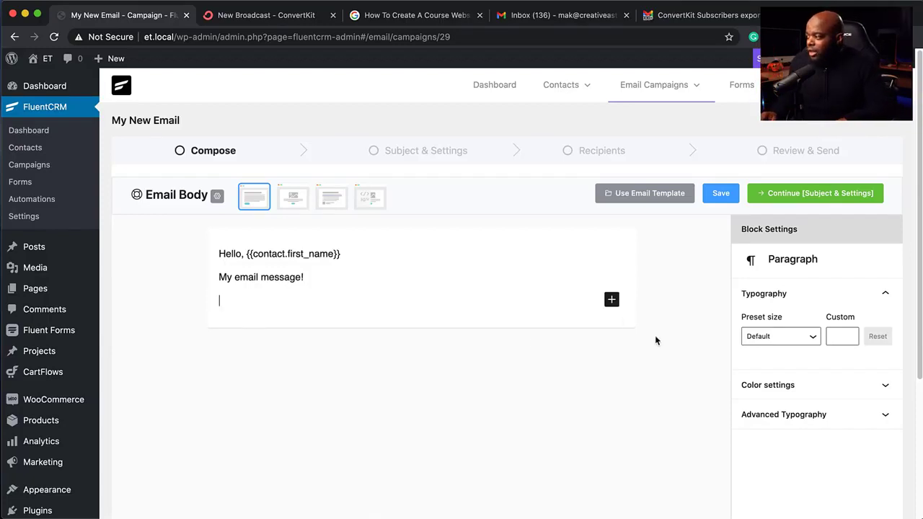
click(612, 302)
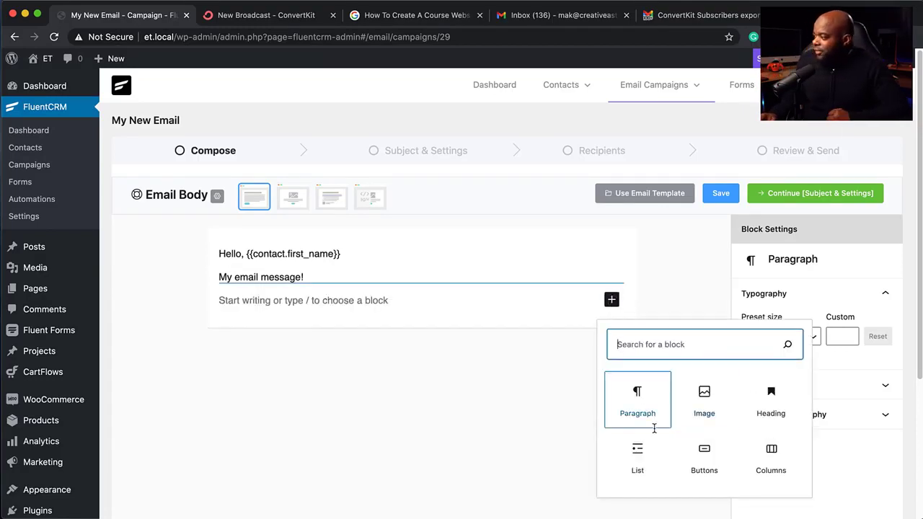
scroll(656, 433, down, 3)
scroll(655, 433, down, 2)
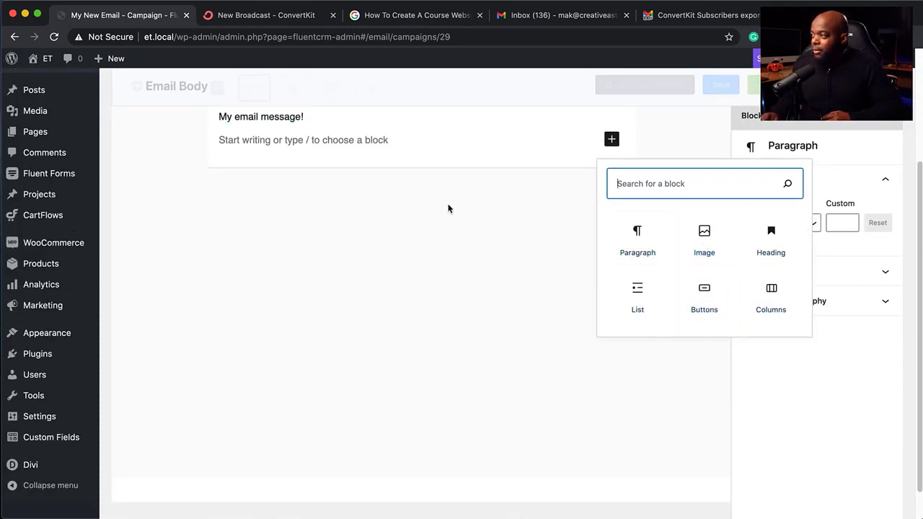
click(394, 141)
scroll(410, 236, up, 5)
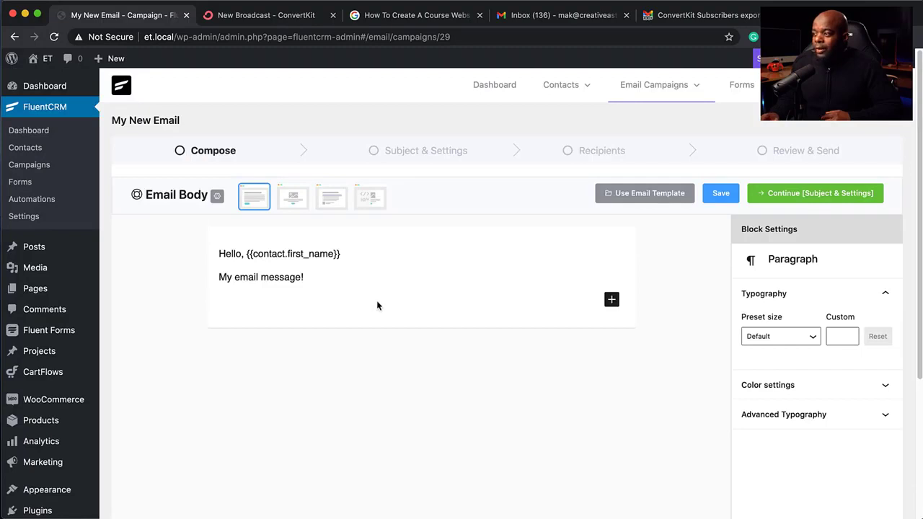
- Insert a button block below the message text and label it "My Button!"
text(/)
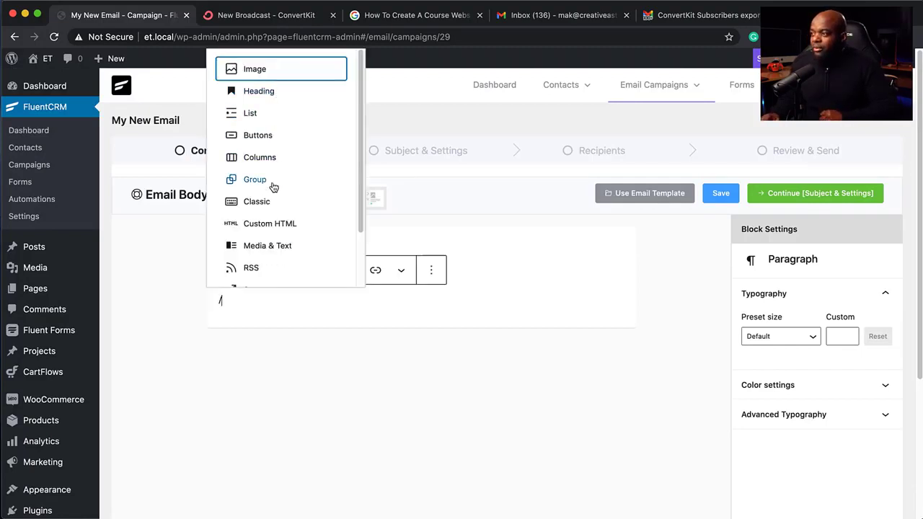
scroll(280, 214, down, 3)
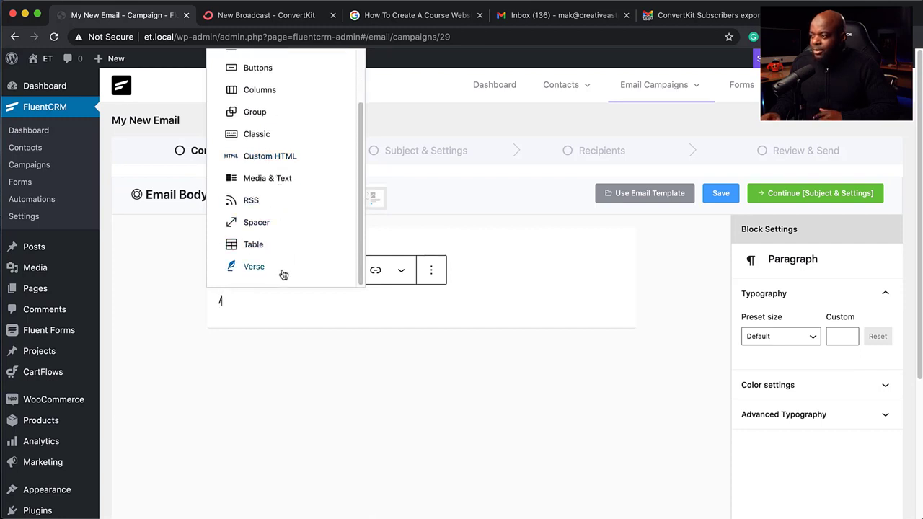
scroll(299, 264, up, 3)
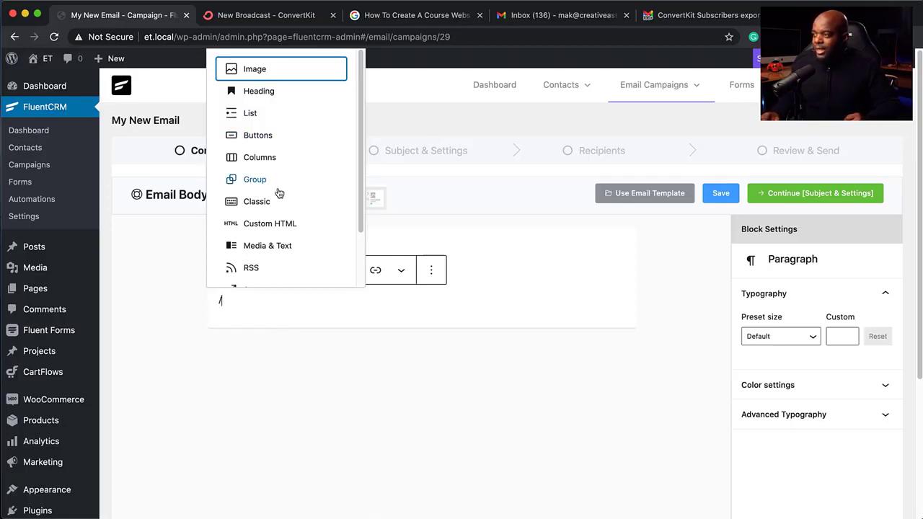
click(265, 140)
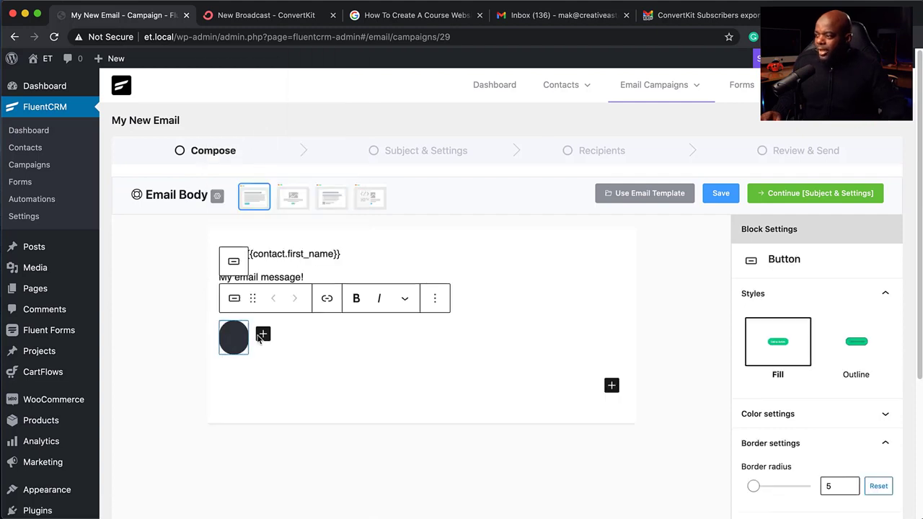
text(M)
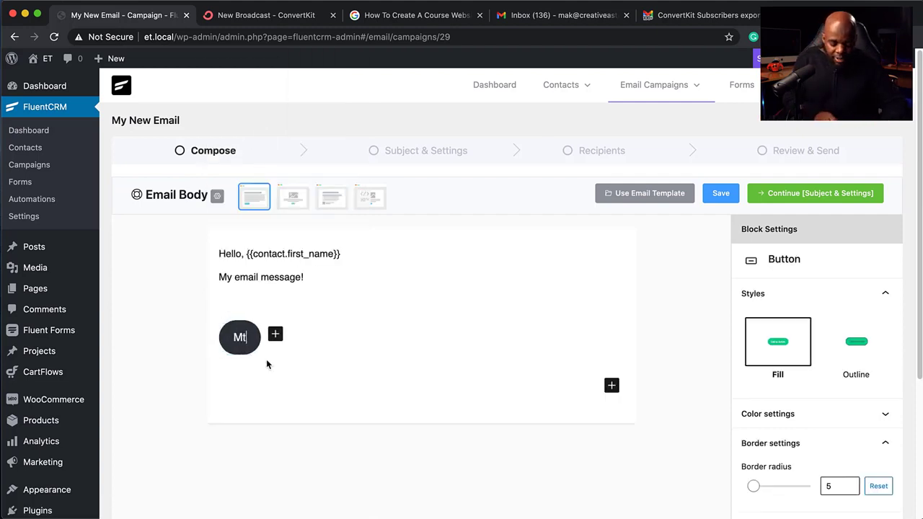
text(y Button!)
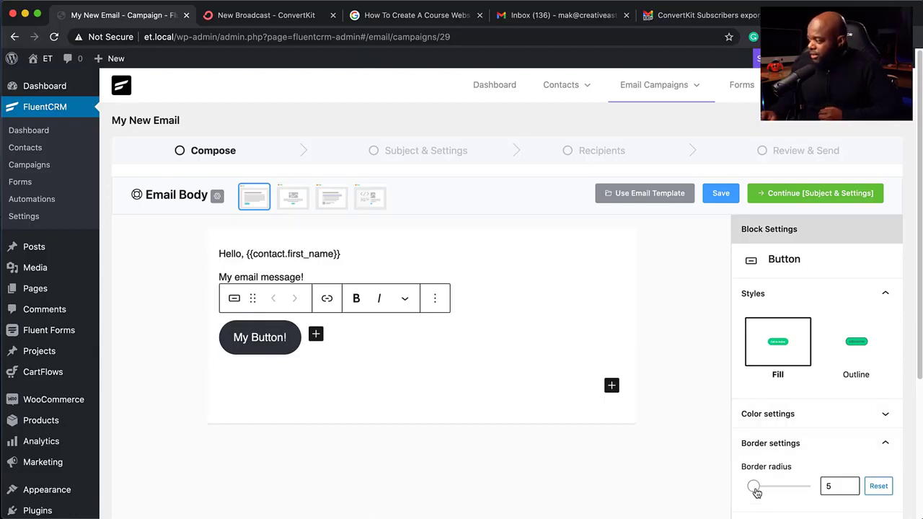
- Set the button's border radius to 3 and its background color to the custom blue #3e92b5
drag(755, 493, 721, 496)
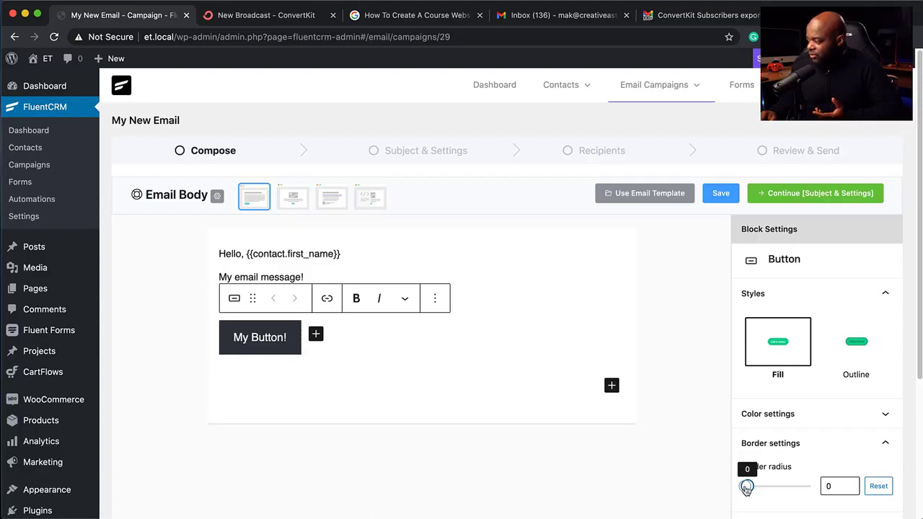
drag(755, 489, 757, 491)
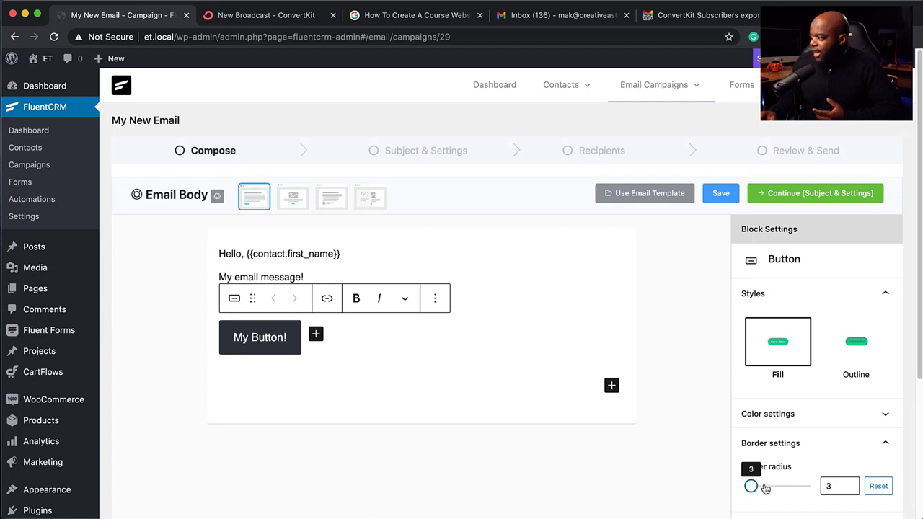
click(816, 419)
scroll(816, 432, down, 3)
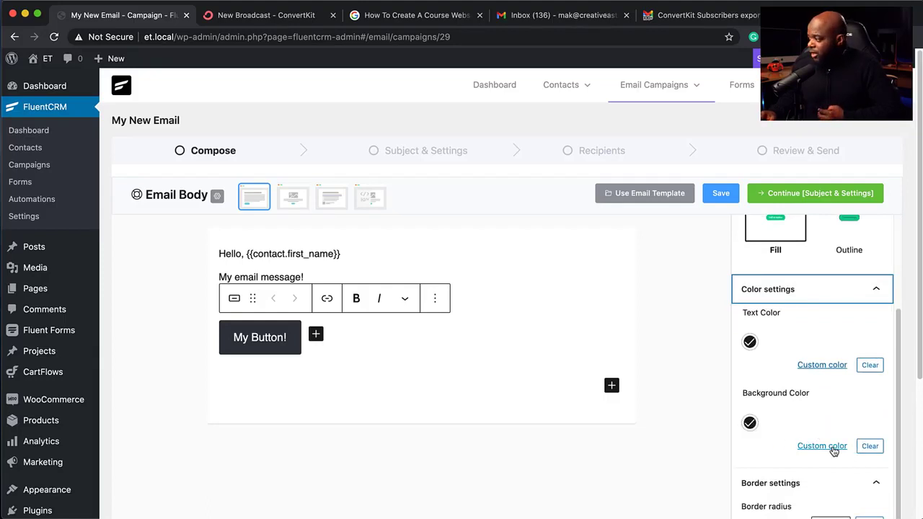
click(822, 447)
click(771, 288)
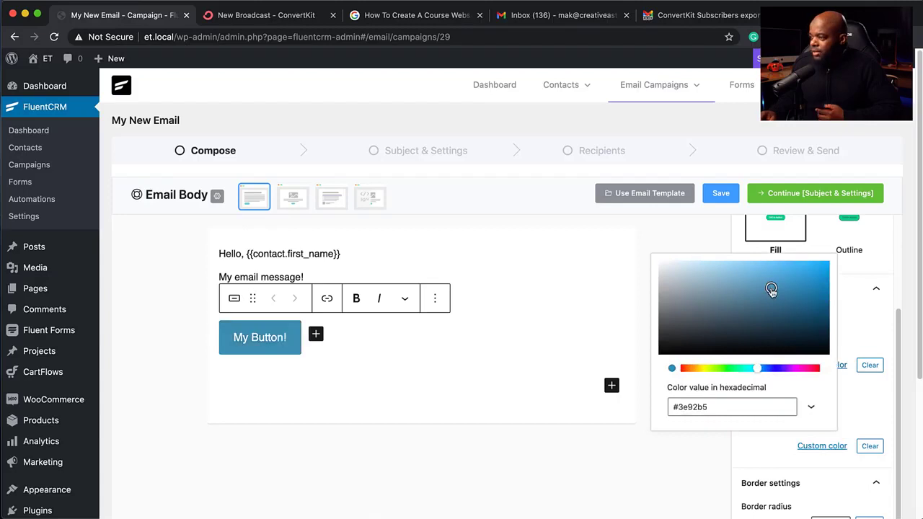
click(714, 233)
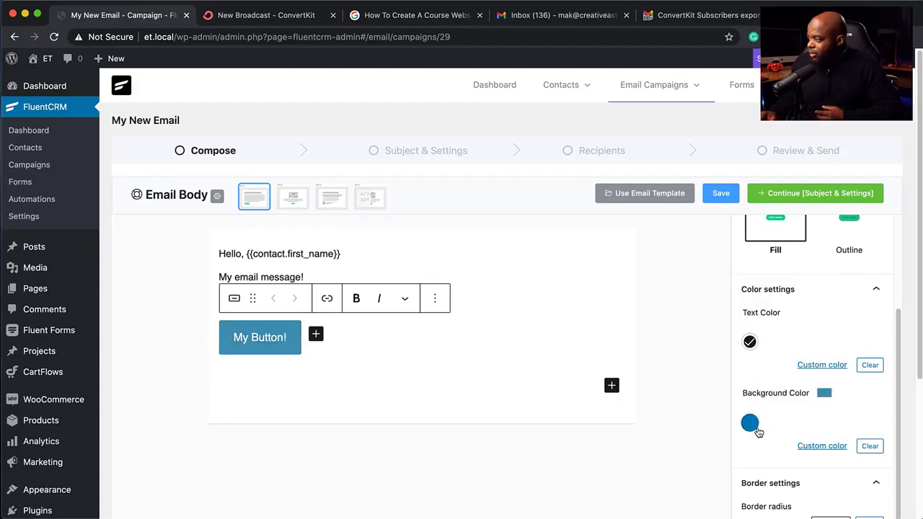
- Try the Outline style on the button, then return it to the Fill style
scroll(792, 457, down, 1)
scroll(792, 457, up, 4)
click(853, 347)
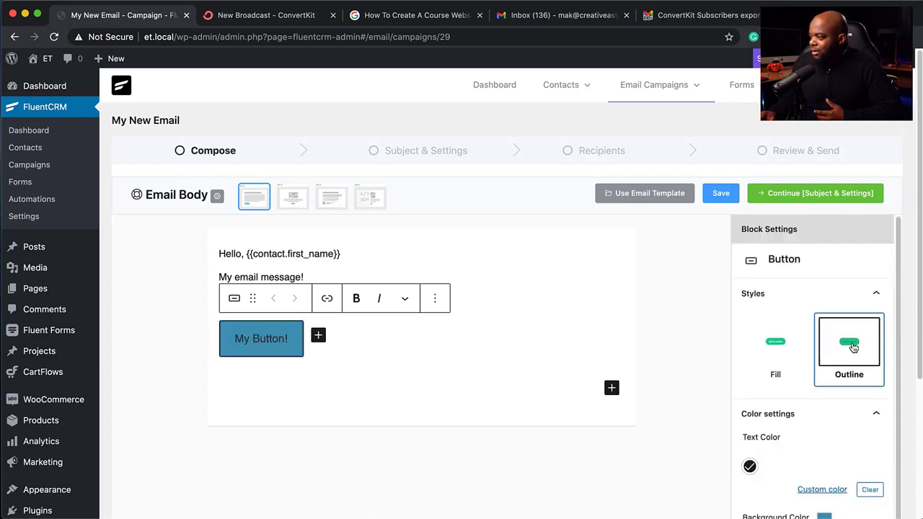
click(775, 356)
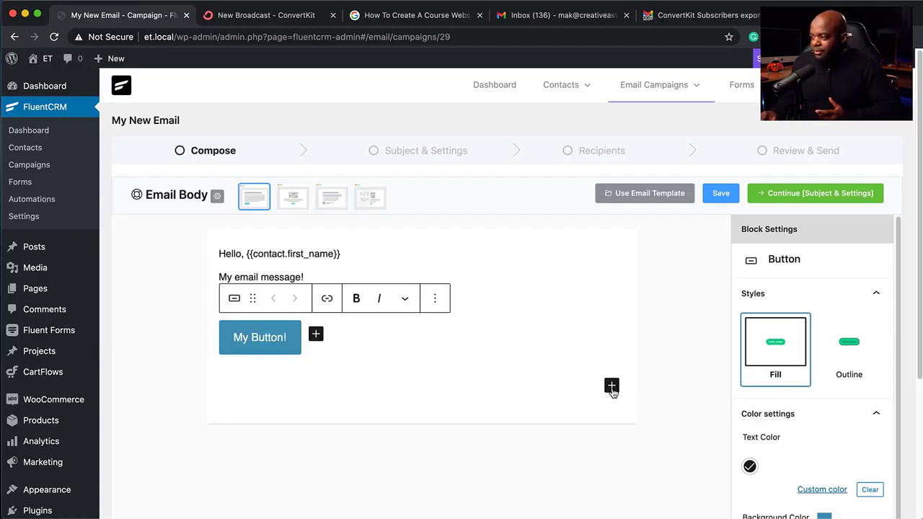
- Add a second button beside "My Button!" and remove it again
click(316, 335)
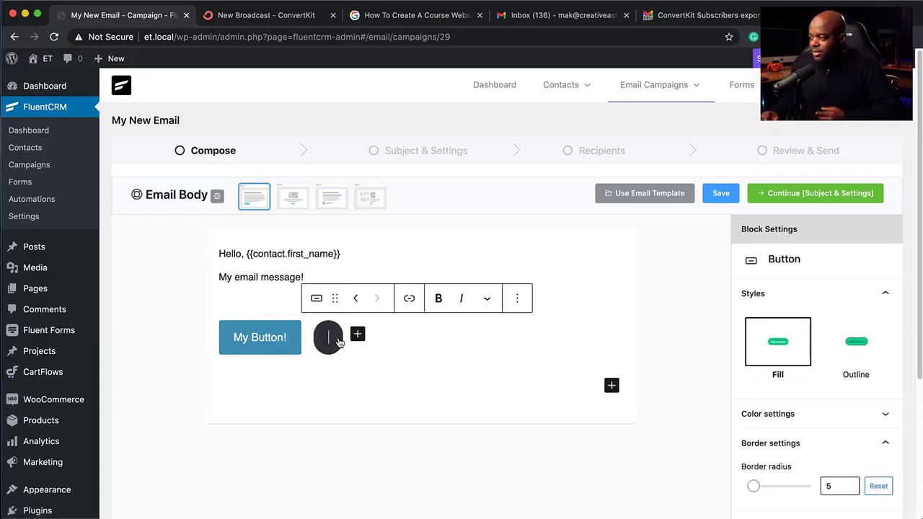
key(Escape)
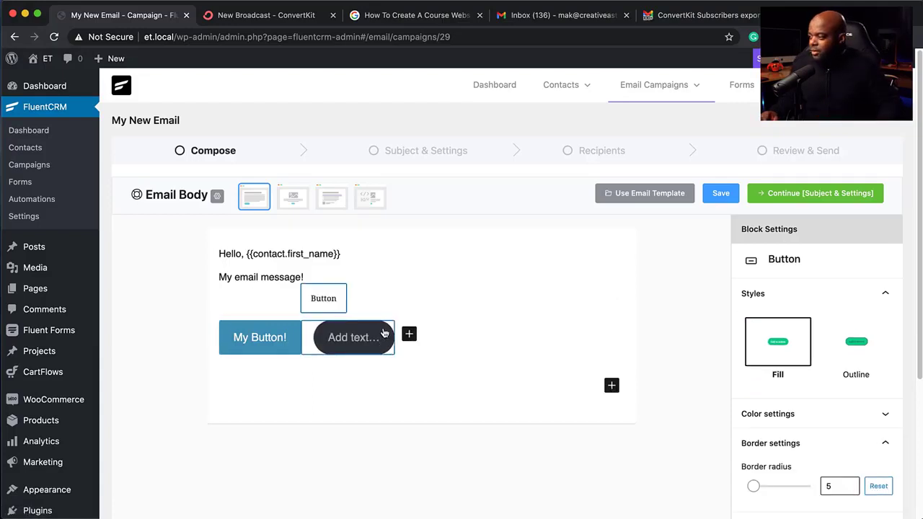
click(518, 300)
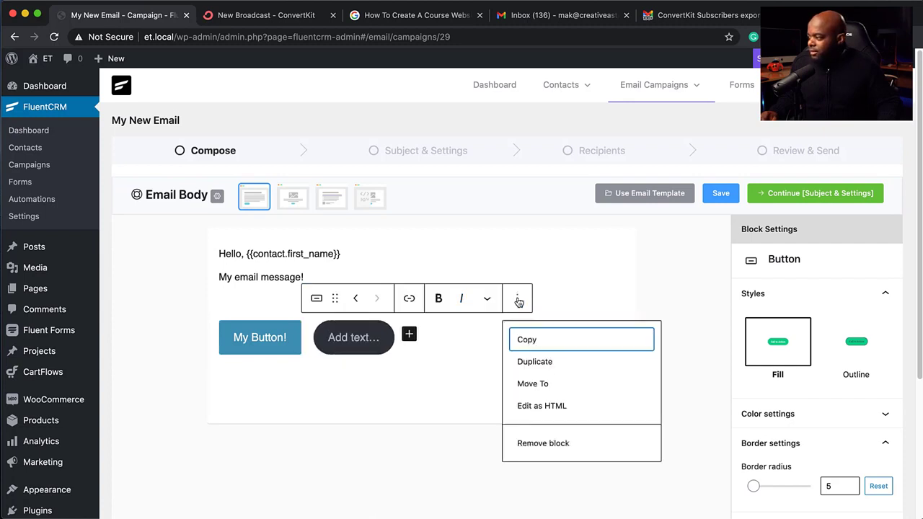
click(544, 443)
- Insert an image block below the button and fill it with the bread dough photo from the media library
click(611, 387)
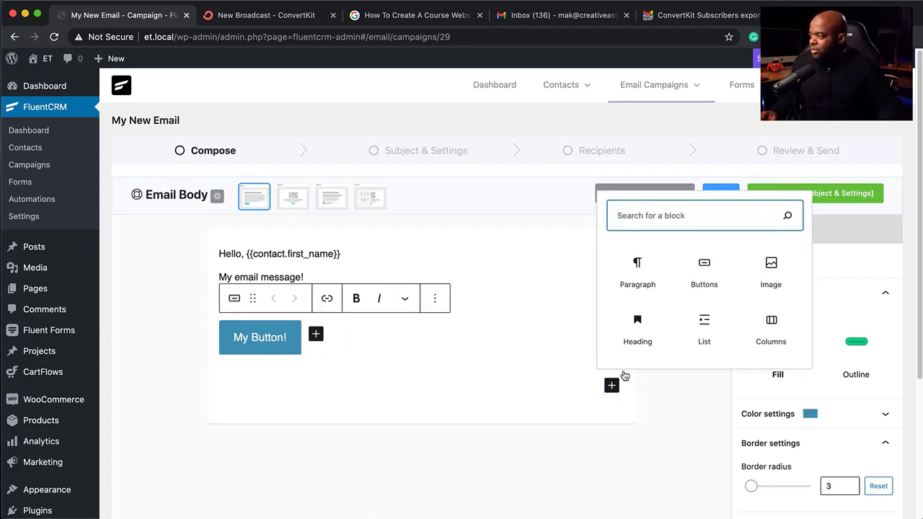
click(770, 271)
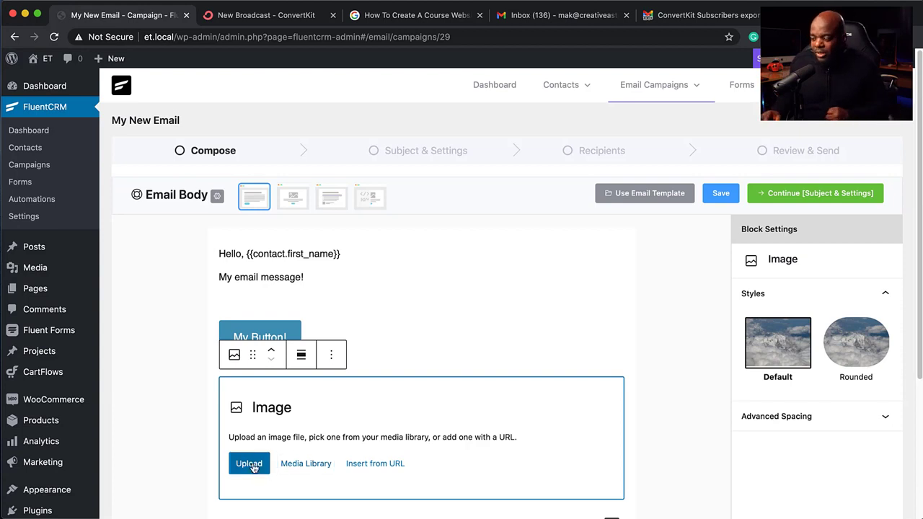
click(305, 465)
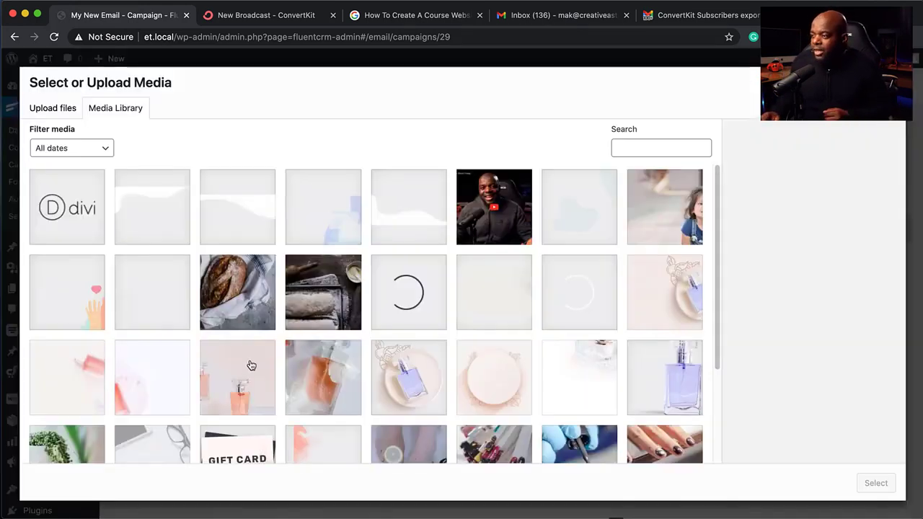
click(336, 313)
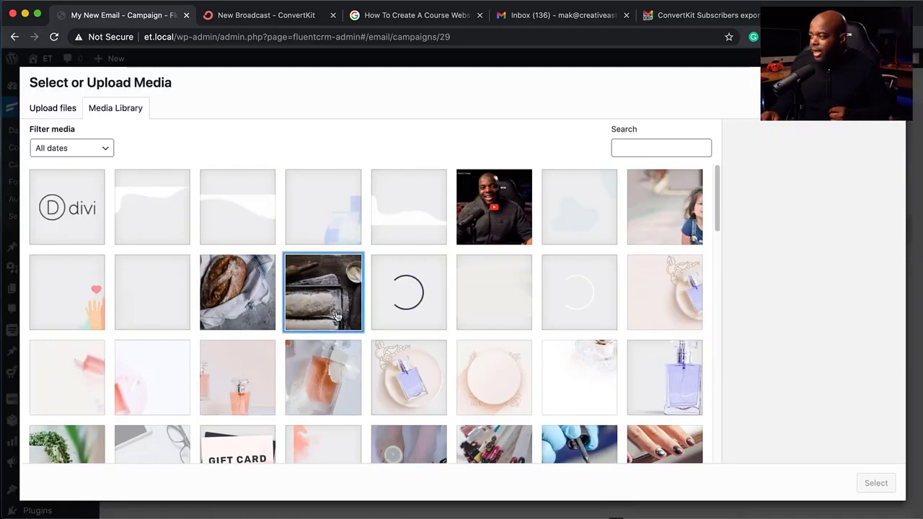
click(875, 483)
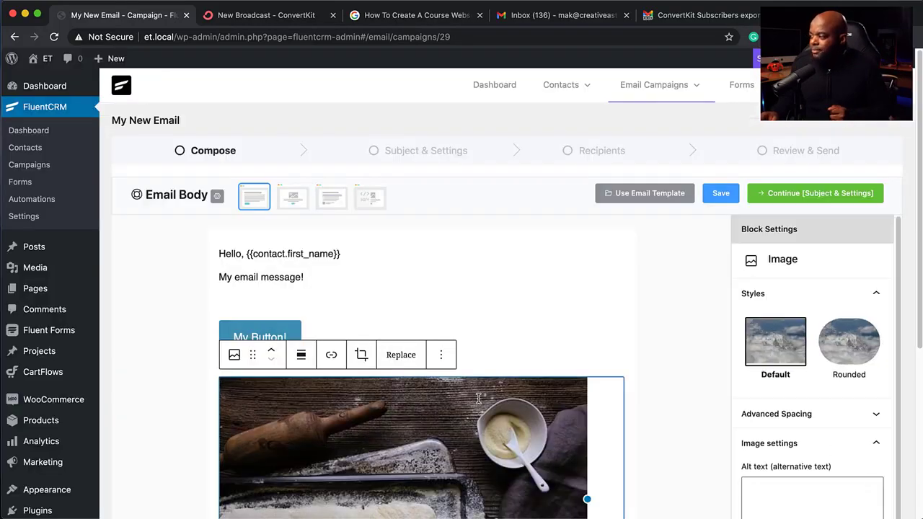
- Shrink the image to about 509 × 339, and try the Rounded style before returning it to Default
scroll(534, 378, down, 5)
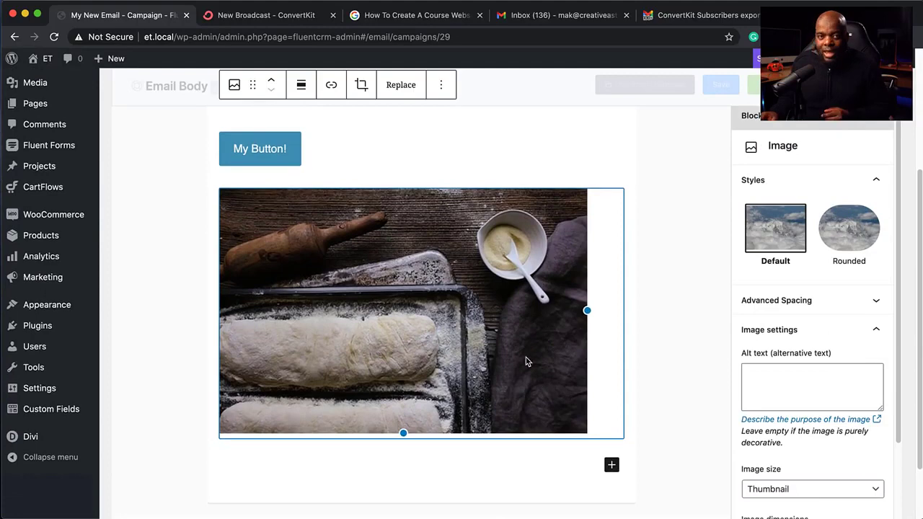
drag(587, 310, 531, 316)
scroll(809, 436, down, 2)
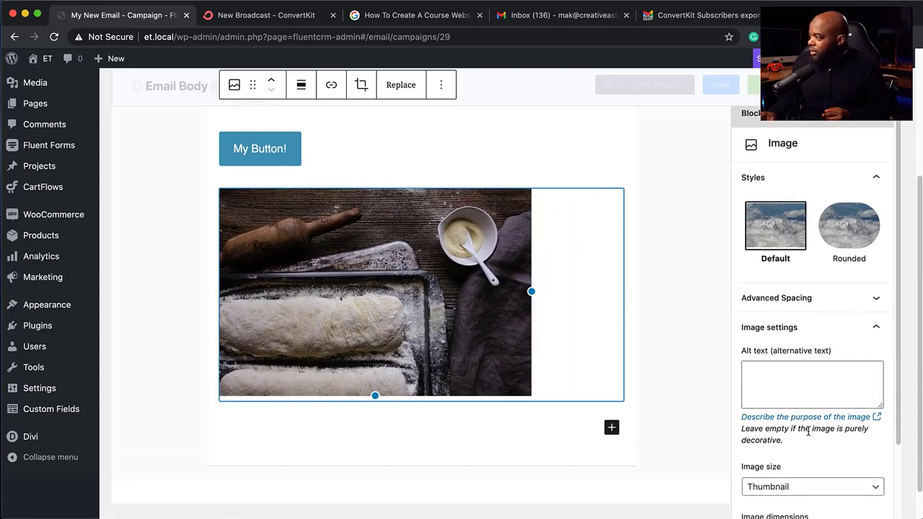
click(849, 153)
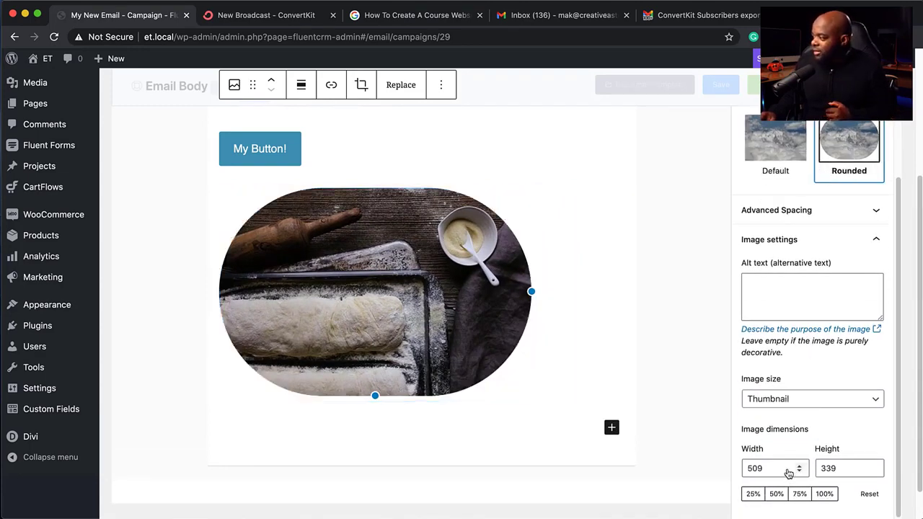
click(787, 147)
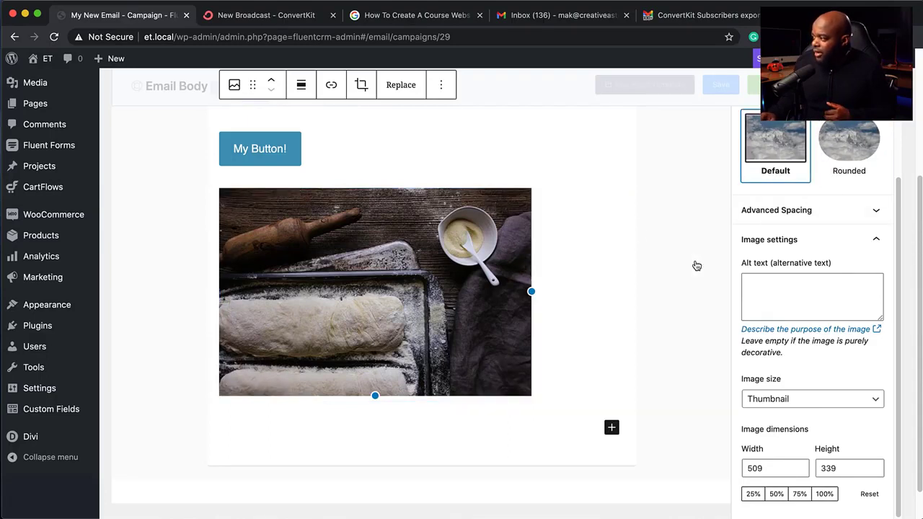
- Try the 75% and 50% size presets on the image, and resize it to about 479 × 319
scroll(828, 342, down, 1)
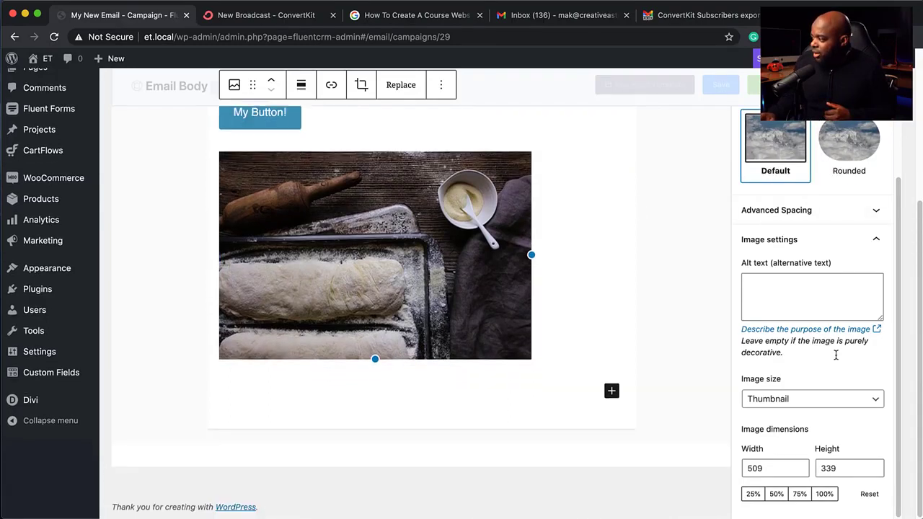
click(799, 494)
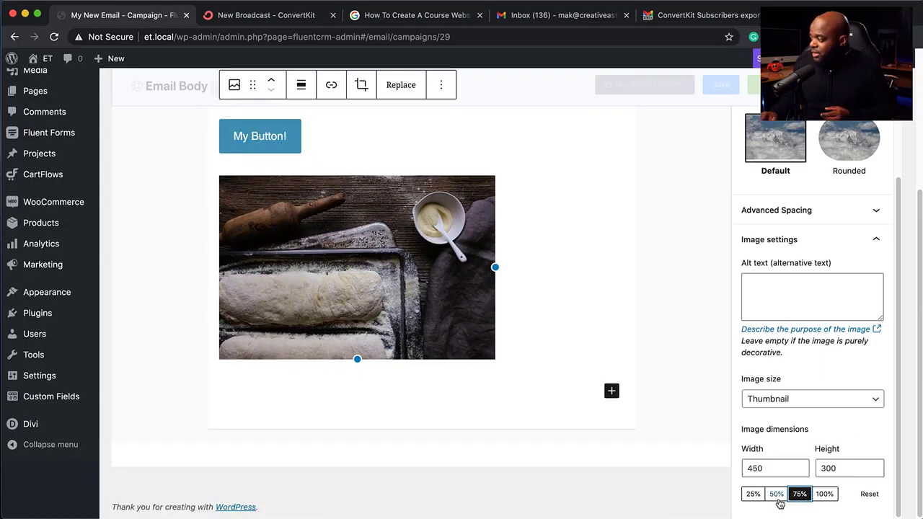
click(777, 495)
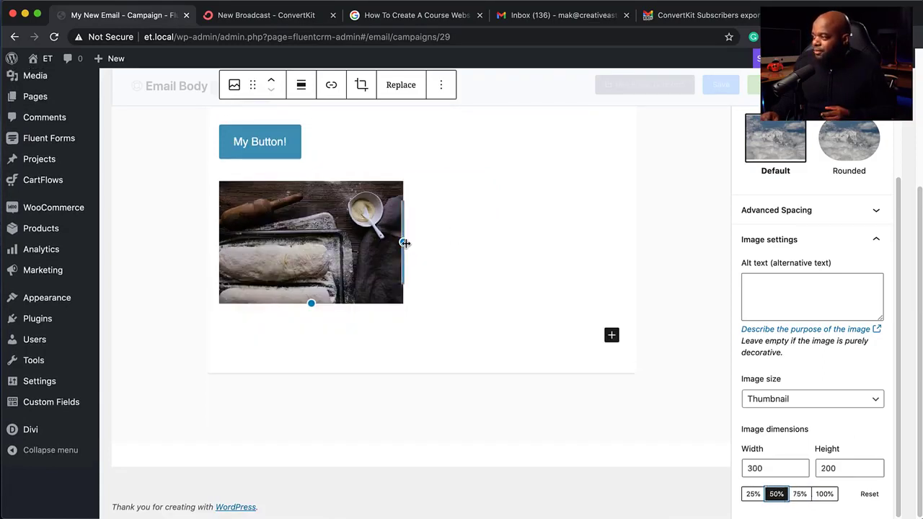
drag(403, 242, 515, 243)
- Check the image's link options, close them without adding a link, and place the cursor below the image
scroll(601, 298, up, 3)
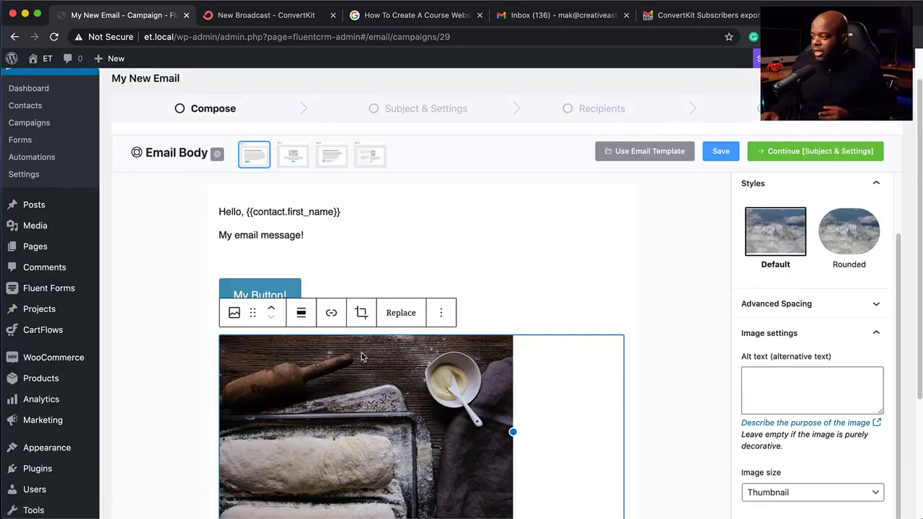
scroll(361, 353, down, 2)
click(334, 259)
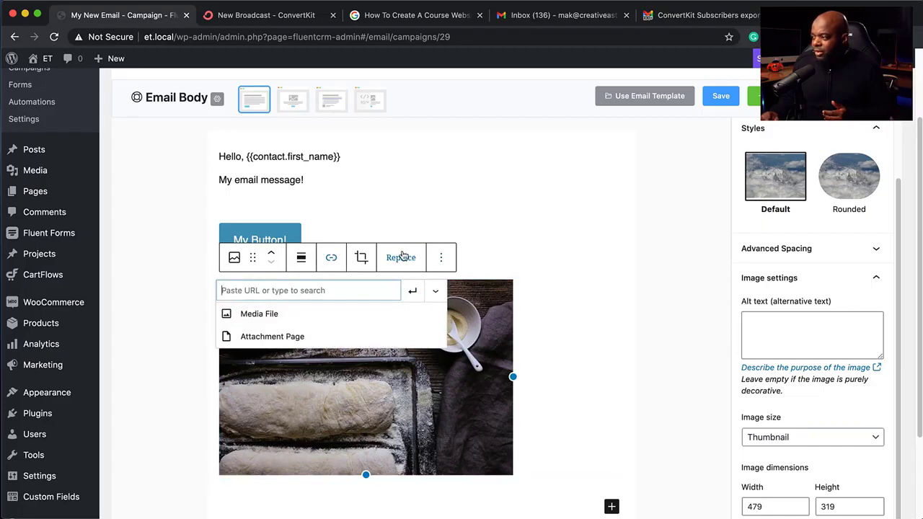
click(533, 367)
scroll(532, 370, down, 2)
click(321, 437)
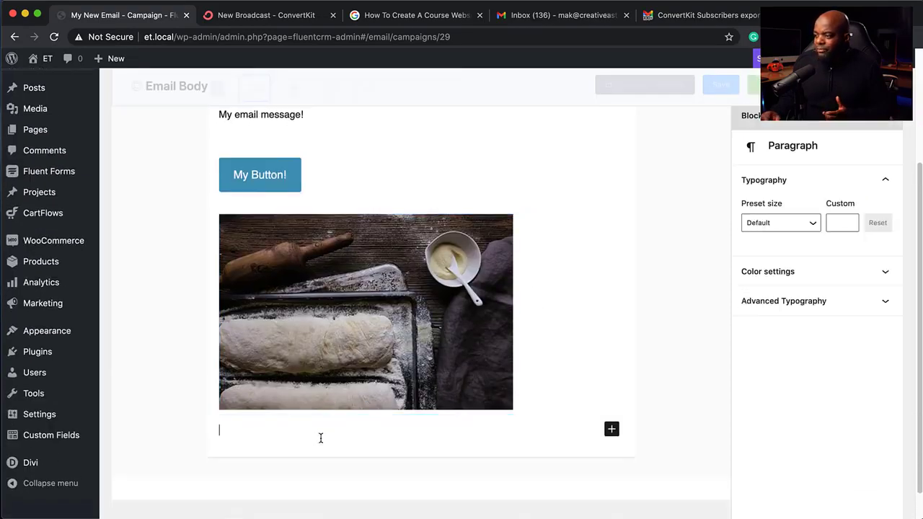
- Try the Plain Centered template on the email, and switch to the third template design
scroll(491, 404, up, 5)
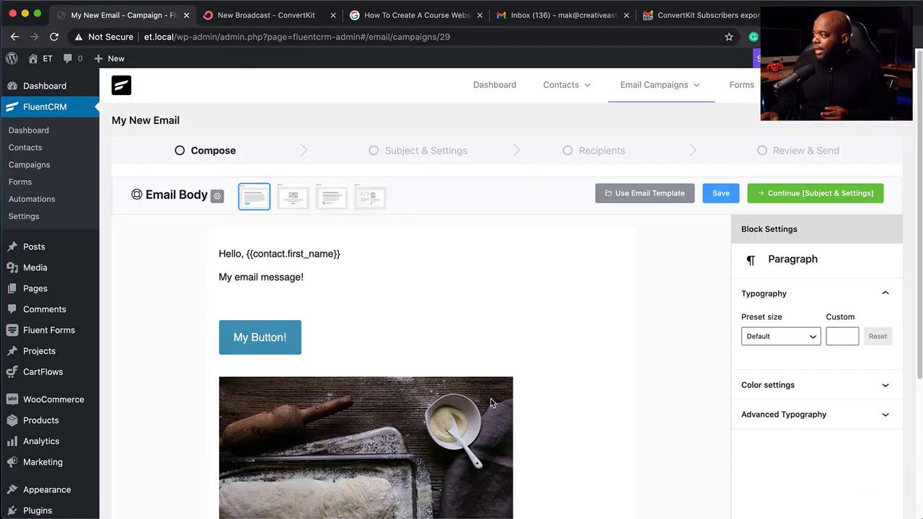
click(294, 199)
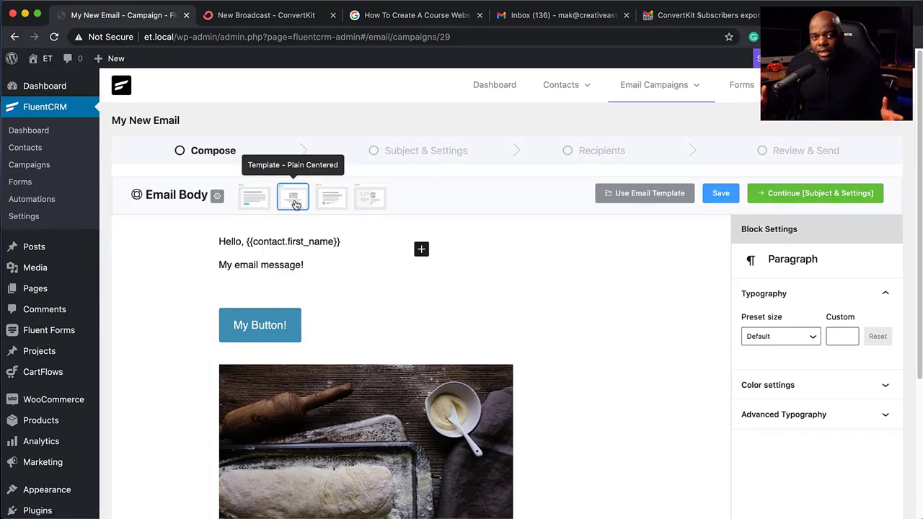
click(333, 204)
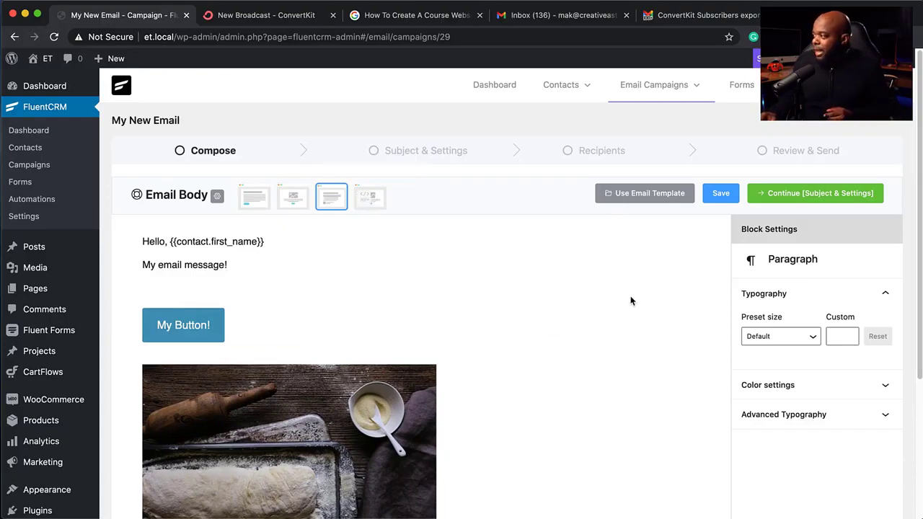
scroll(670, 335, down, 5)
scroll(669, 335, up, 5)
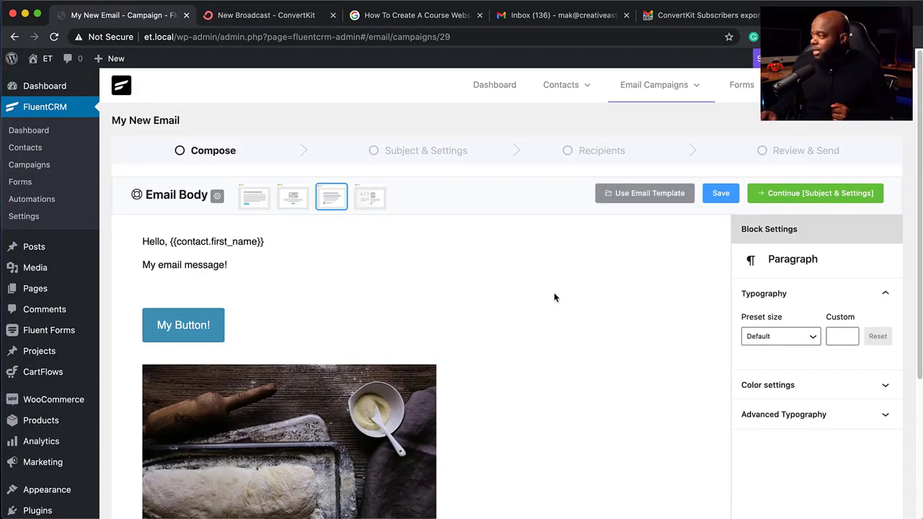
- Continue to the subject settings, enter "Email Subject" as the subject, and enable A/B testing with "Email Subject 2" as the test subject
click(764, 199)
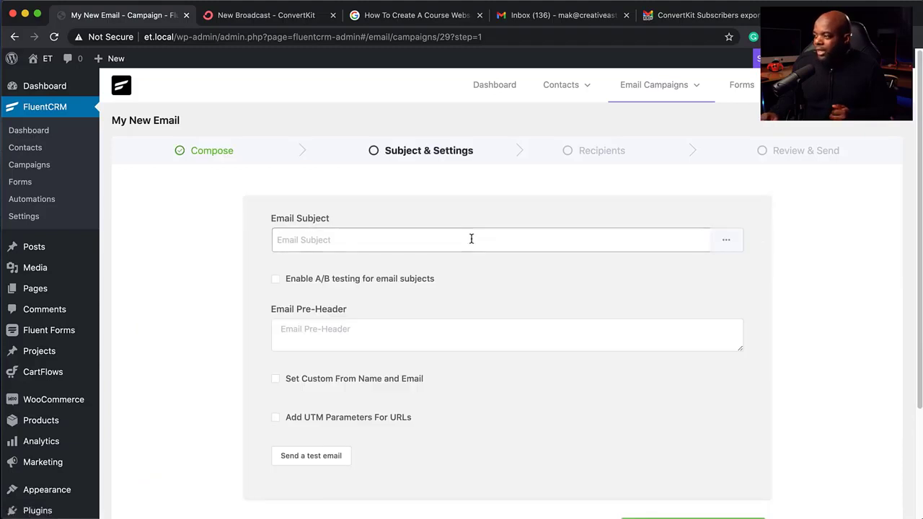
click(277, 281)
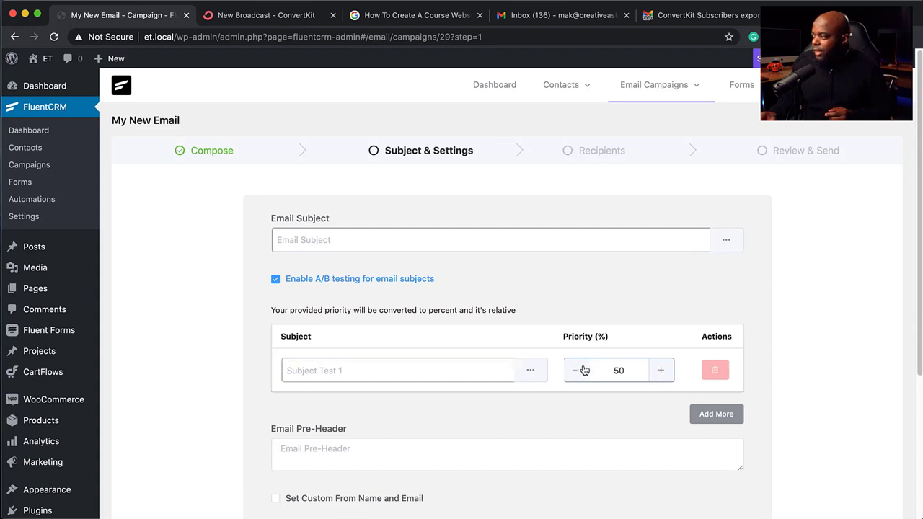
scroll(352, 371, down, 1)
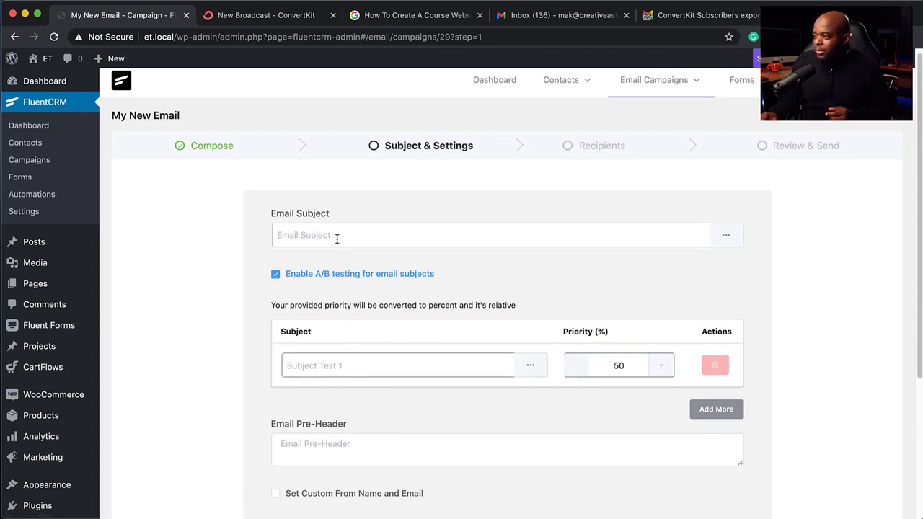
click(337, 238)
click(372, 363)
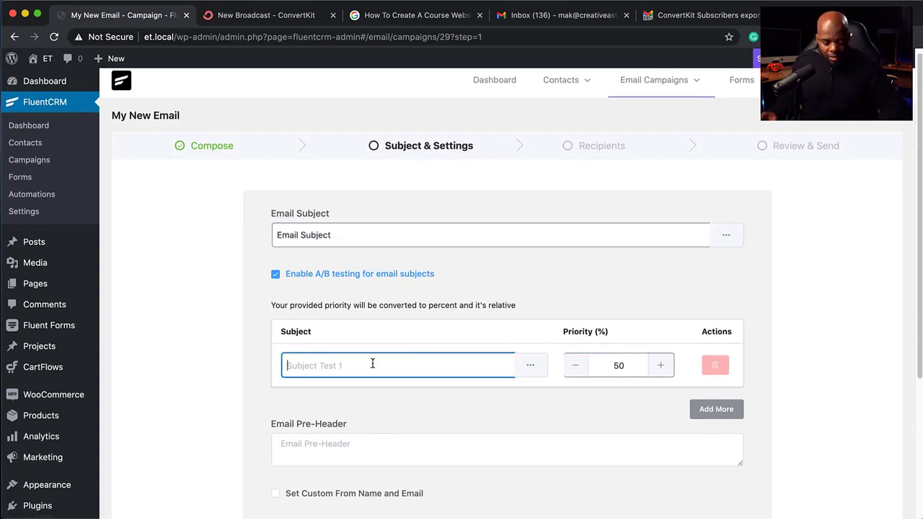
text(Email Subject)
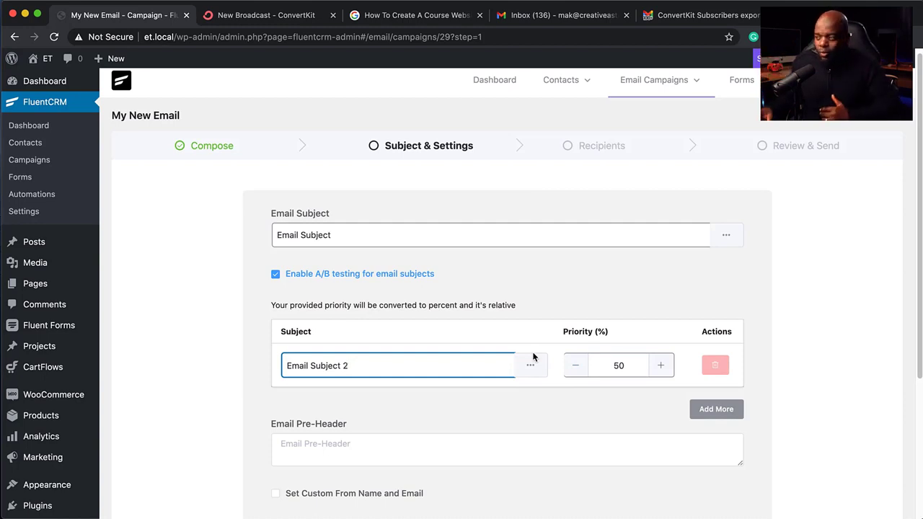
- Review the remaining subject settings and open the test email option with its recipient address field
scroll(529, 356, down, 3)
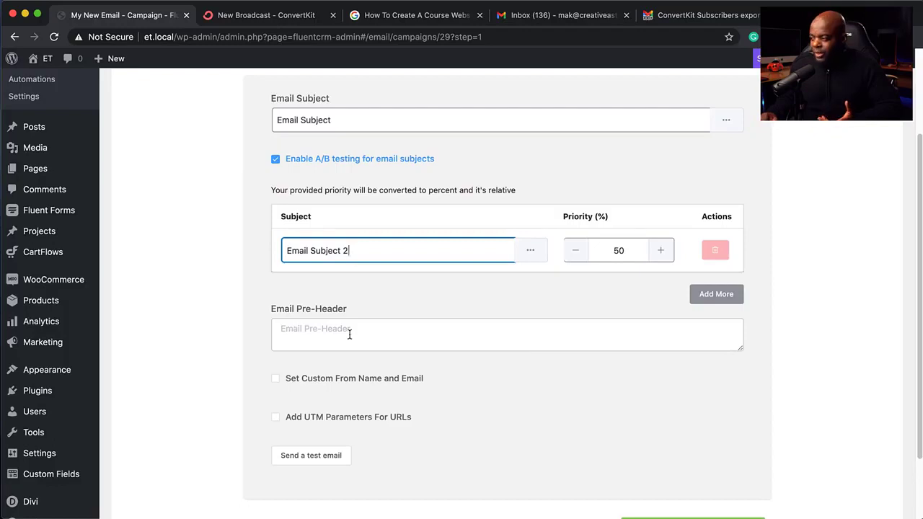
scroll(379, 432, down, 2)
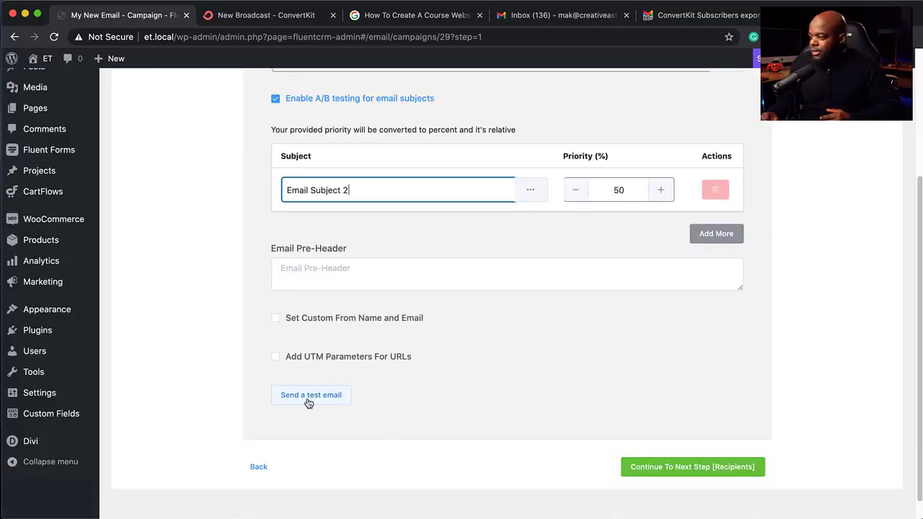
click(309, 401)
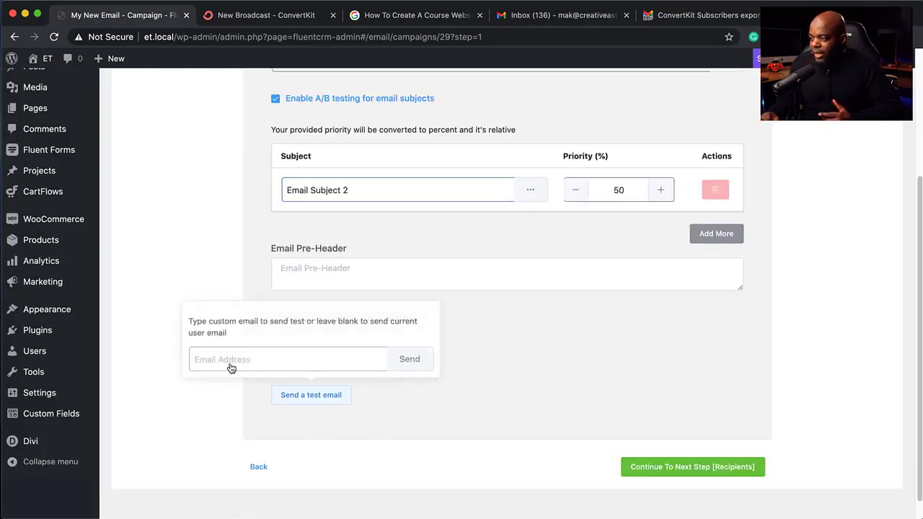
click(230, 360)
- Continue to the campaign's recipients and check the lists available for included contacts, leaving All Lists selected
click(669, 469)
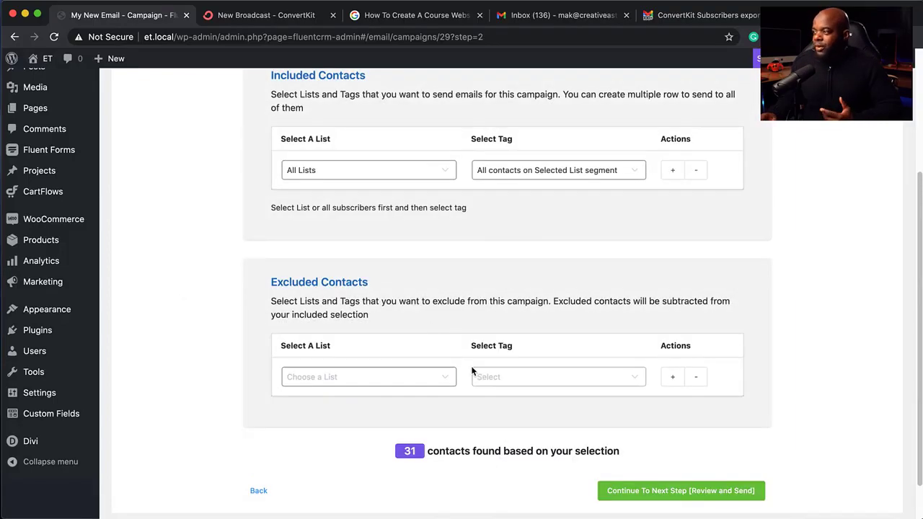
scroll(389, 267, up, 3)
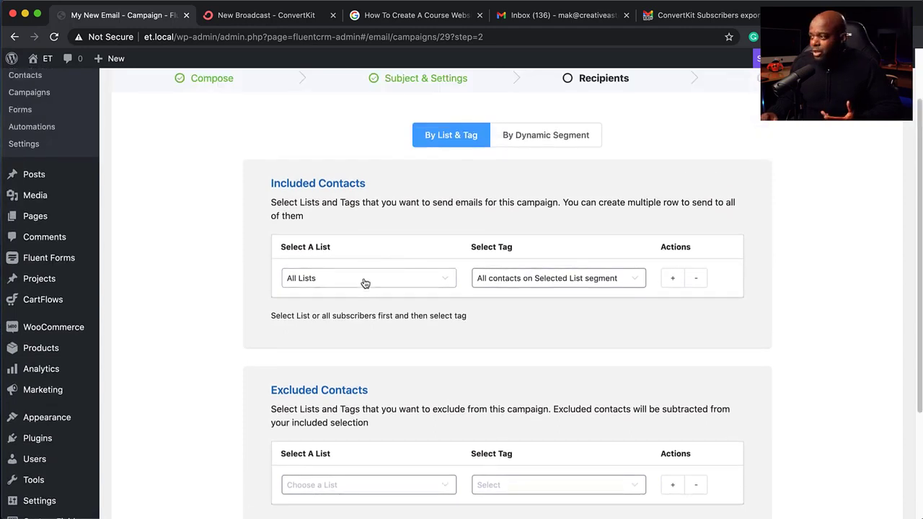
click(364, 282)
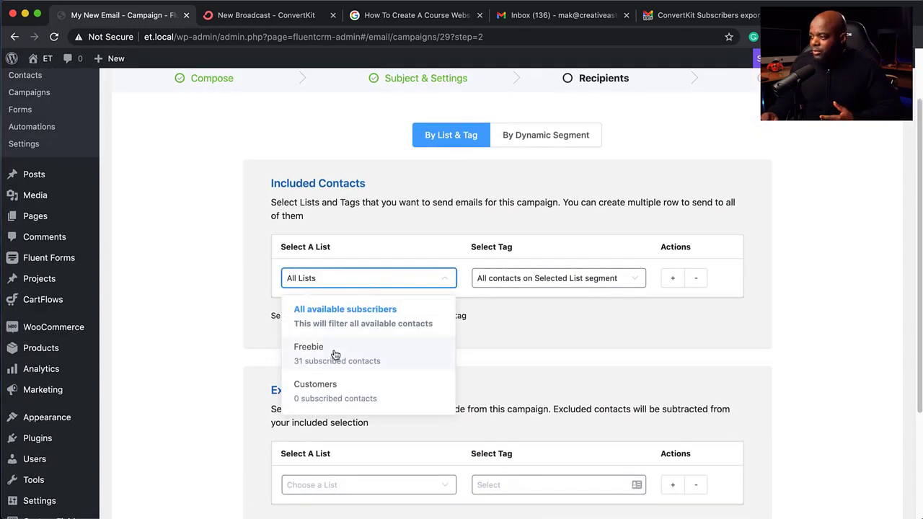
click(511, 357)
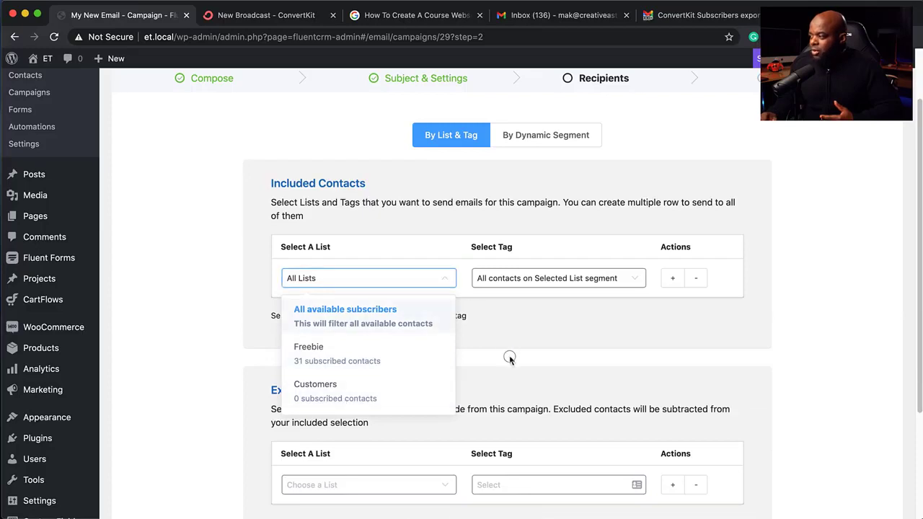
- Check the tags available for included contacts without changing the selection, and review the excluded contacts settings
click(595, 282)
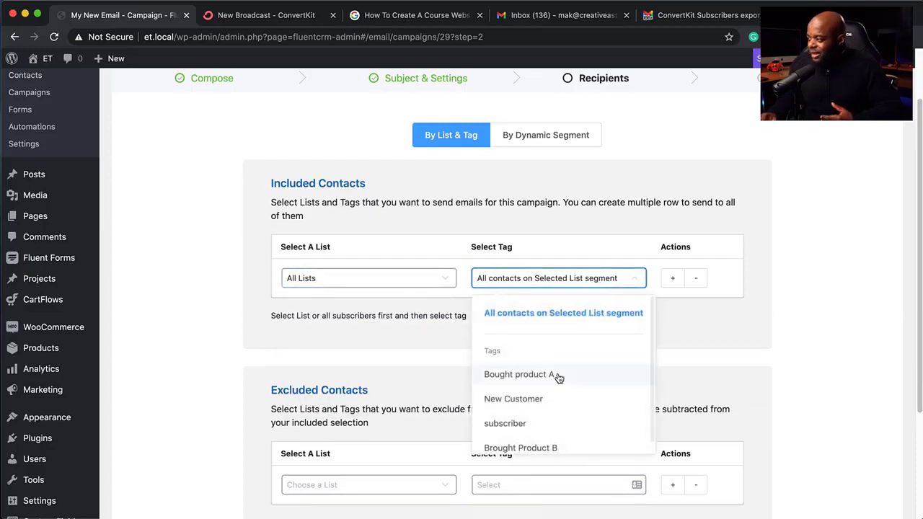
click(727, 359)
scroll(727, 361, down, 1)
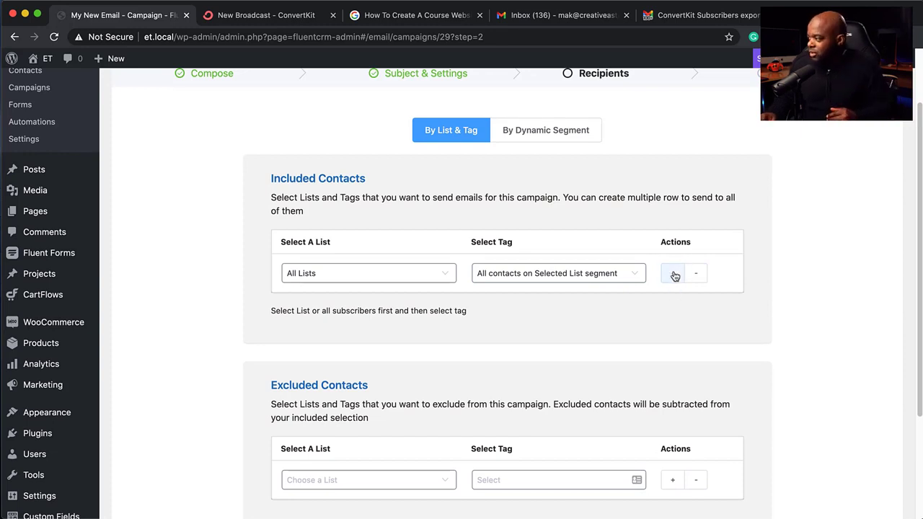
scroll(618, 343, down, 2)
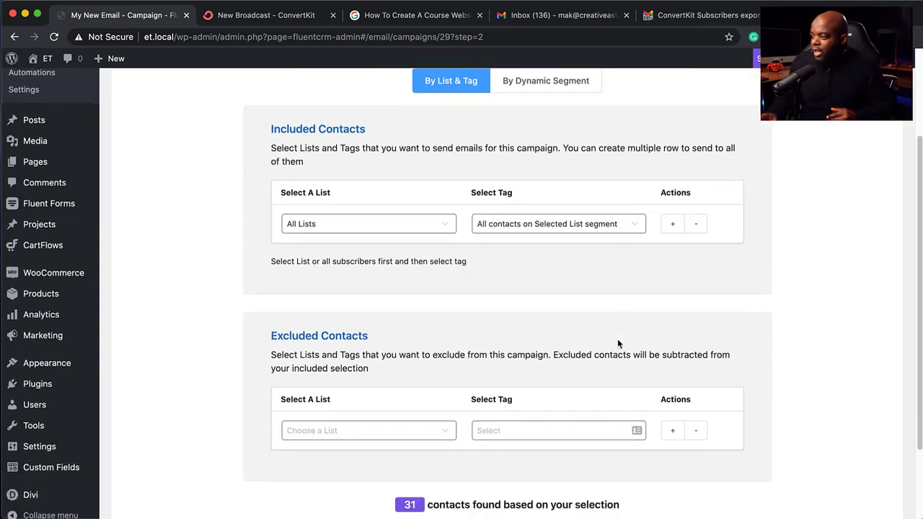
scroll(453, 348, down, 2)
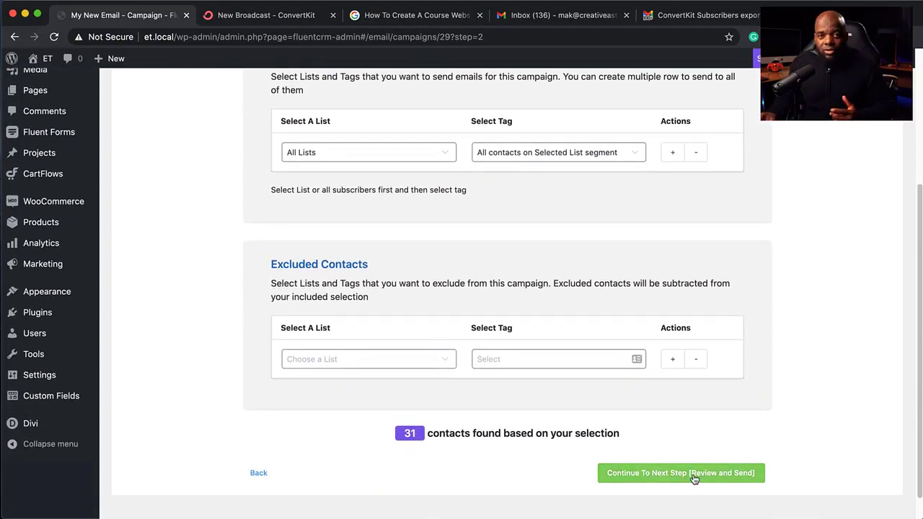
scroll(694, 479, up, 5)
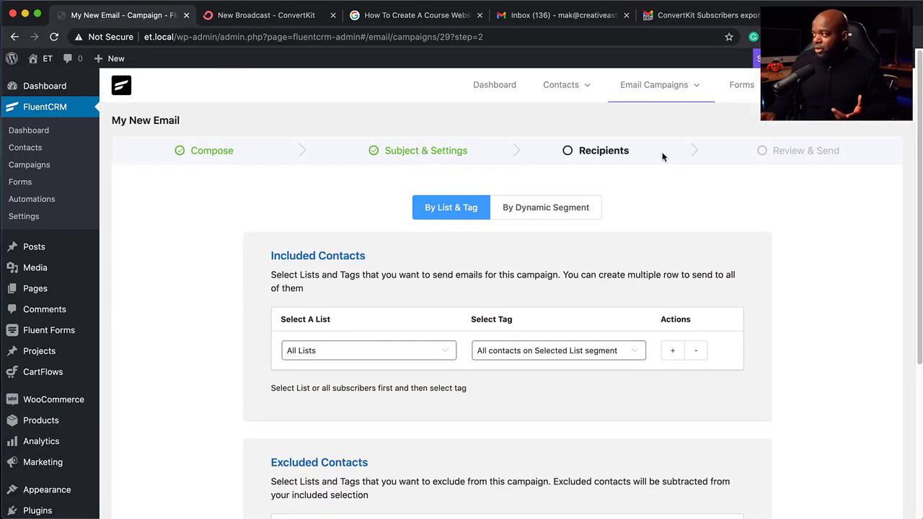
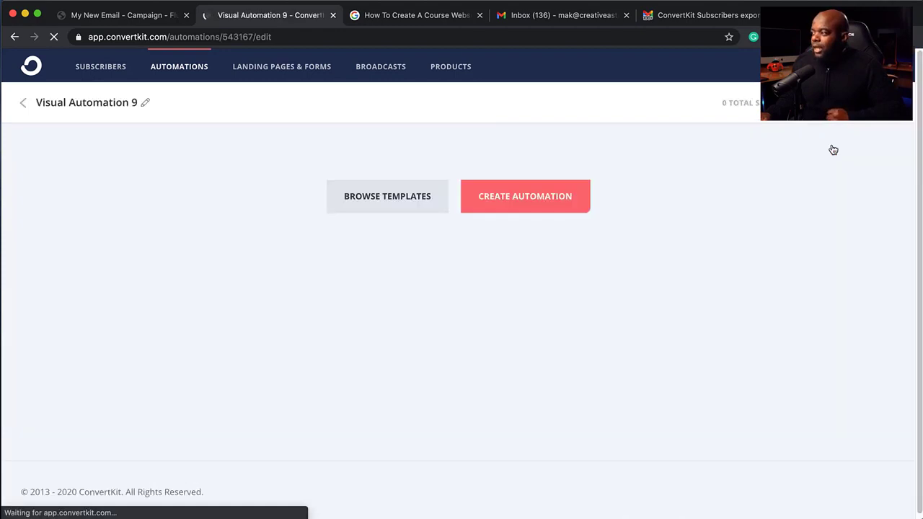
- Browse ConvertKit's automation templates and examine the preview of the Product launch template through to the end of the automation
click(388, 199)
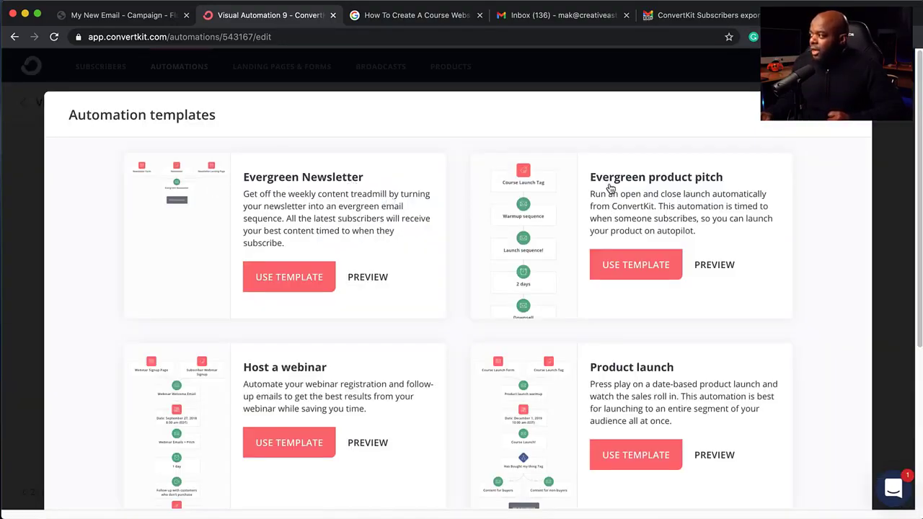
scroll(414, 383, down, 2)
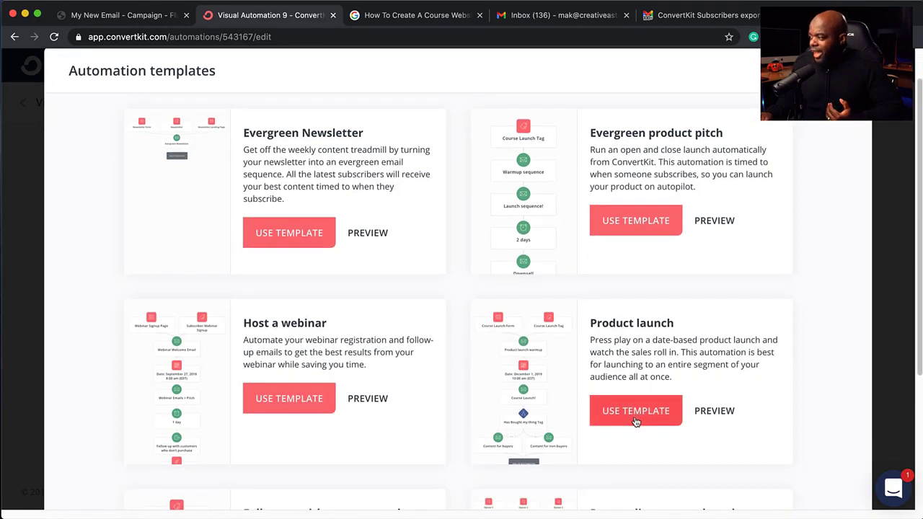
click(722, 417)
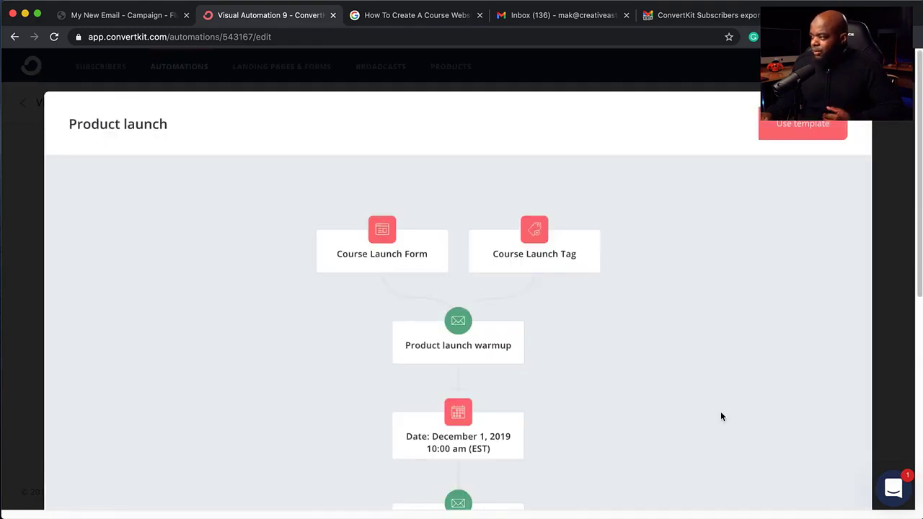
scroll(636, 368, down, 2)
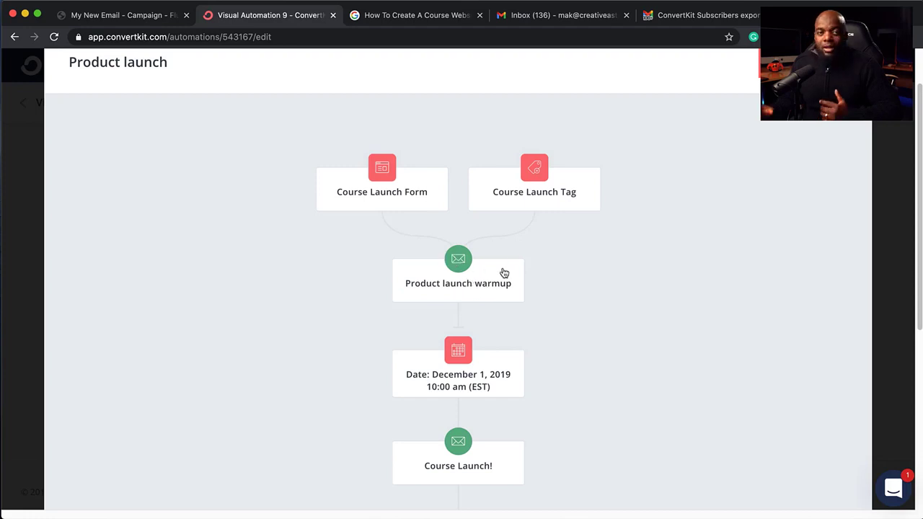
scroll(407, 367, down, 1)
scroll(406, 368, down, 2)
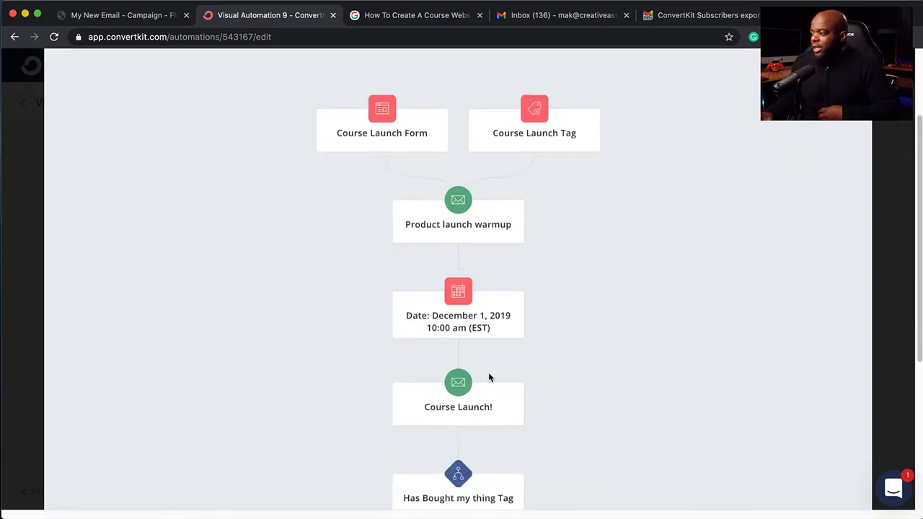
scroll(502, 396, down, 1)
scroll(502, 396, down, 5)
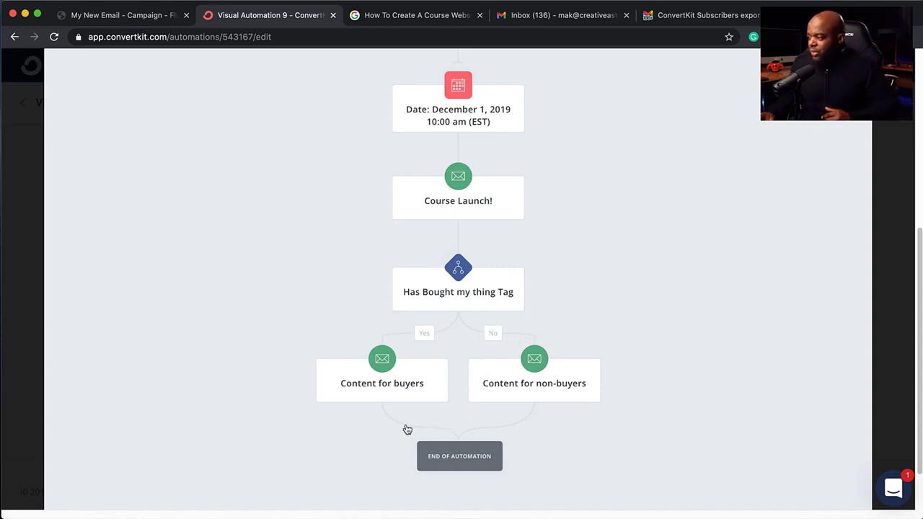
scroll(477, 432, up, 5)
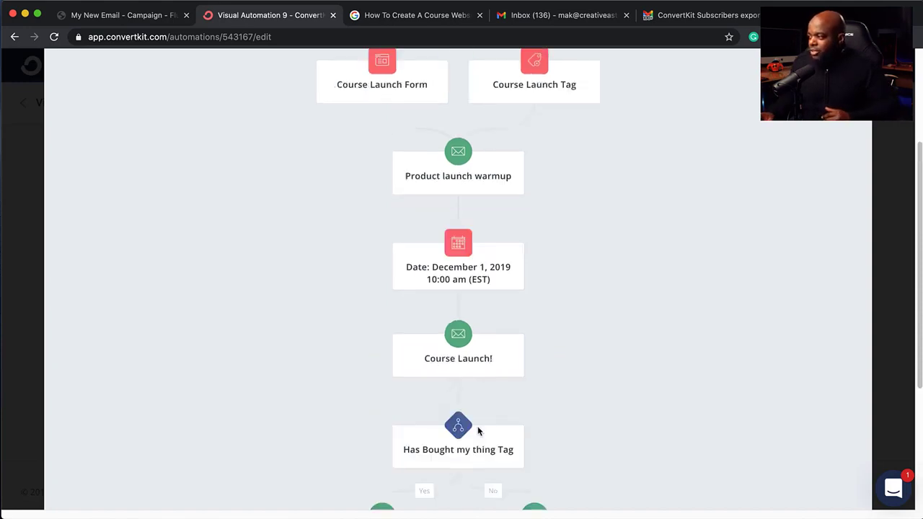
key(Escape)
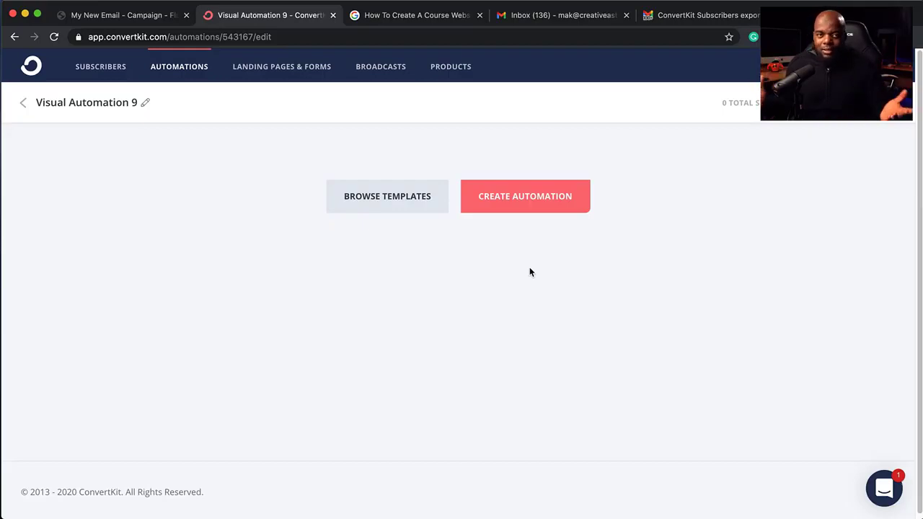
- Create an automation in ConvertKit that starts when a subscriber is tagged with "interested in Divi"
click(535, 201)
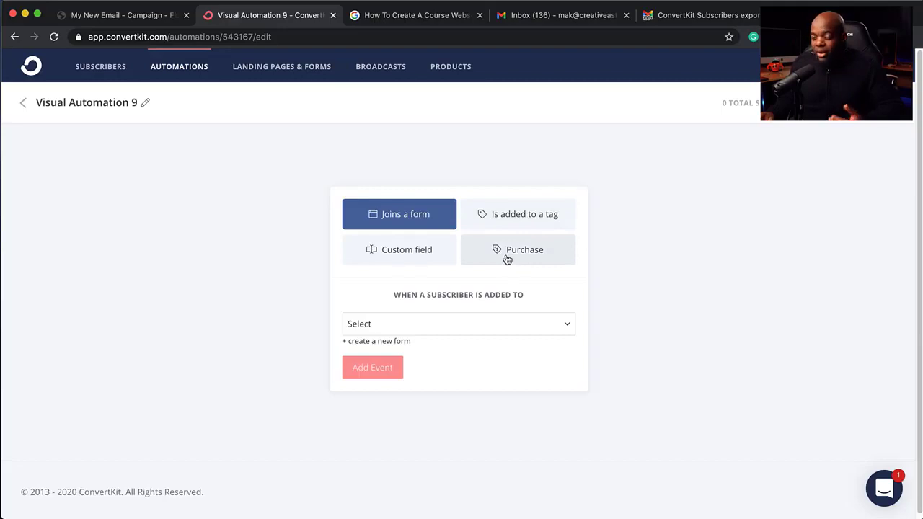
click(524, 221)
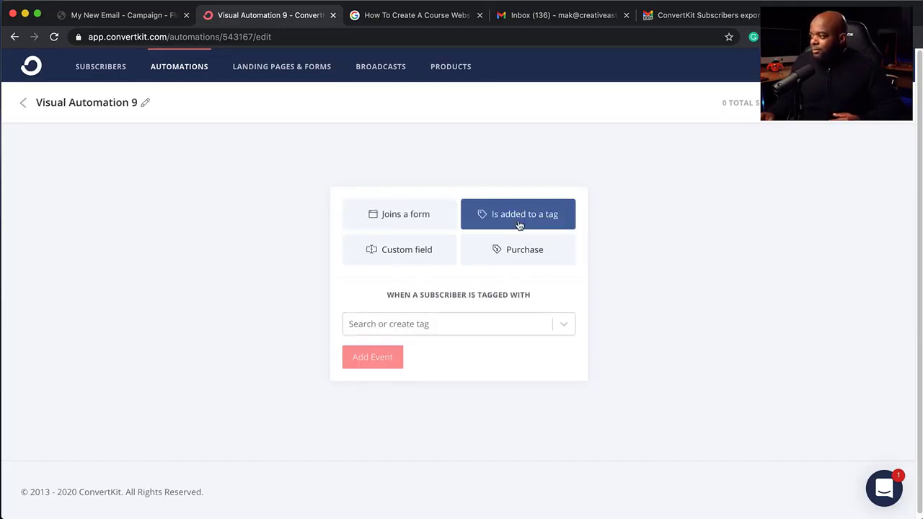
click(460, 328)
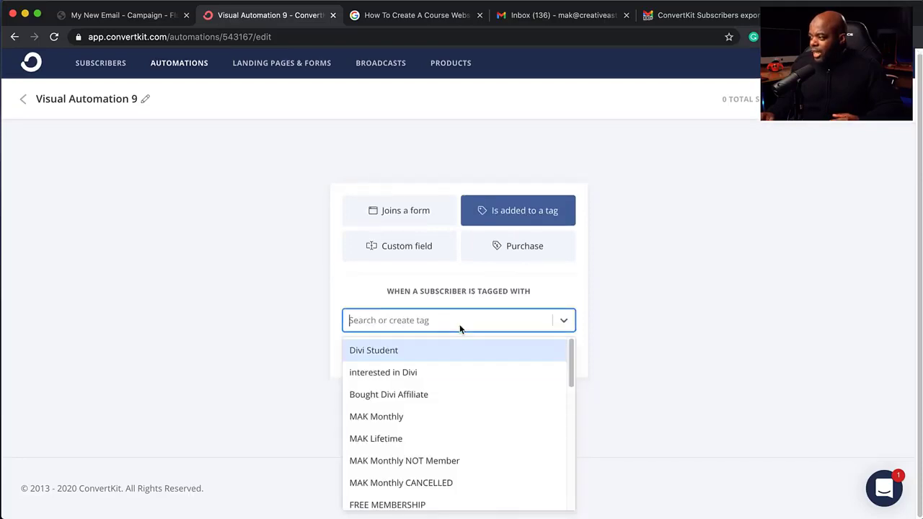
click(453, 375)
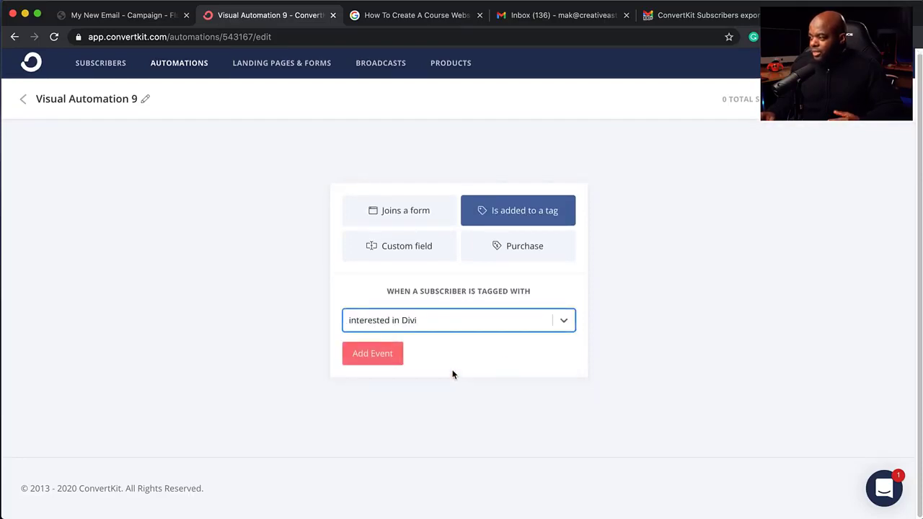
click(373, 354)
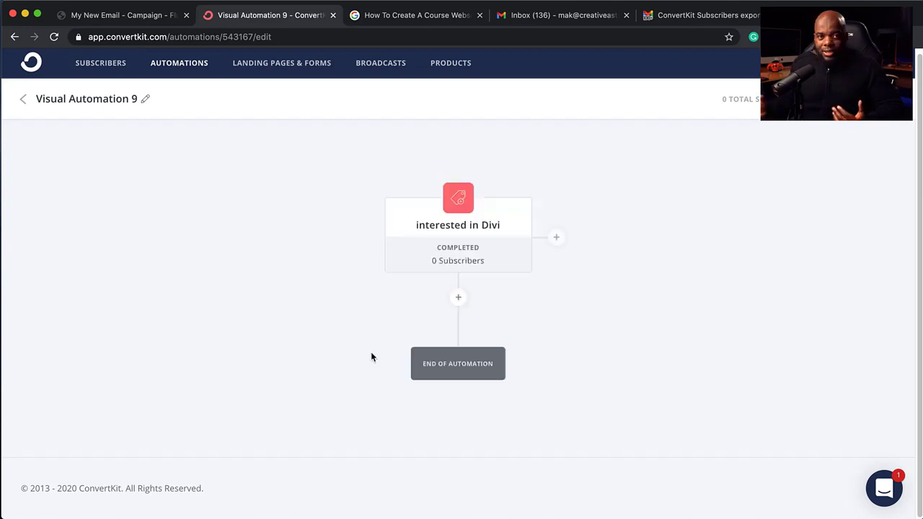
- Add a condition below the starting event that checks whether the subscriber has the "Bought Divi Affiliate" tag, and review its Yes and No branches
click(460, 298)
scroll(644, 338, down, 2)
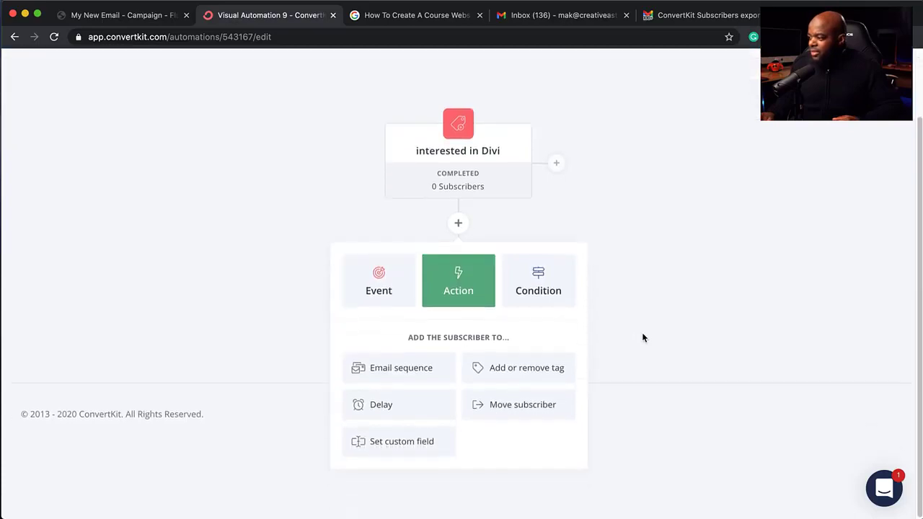
mouse_move(468, 171)
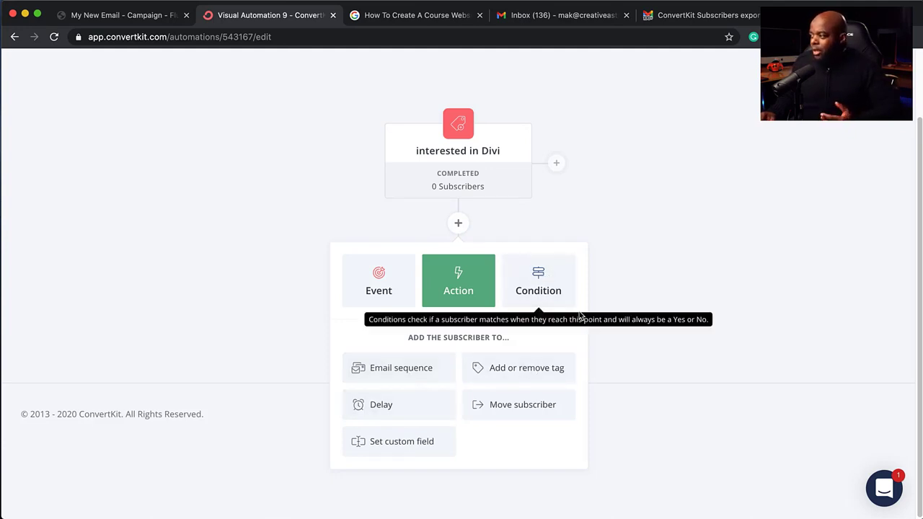
click(540, 283)
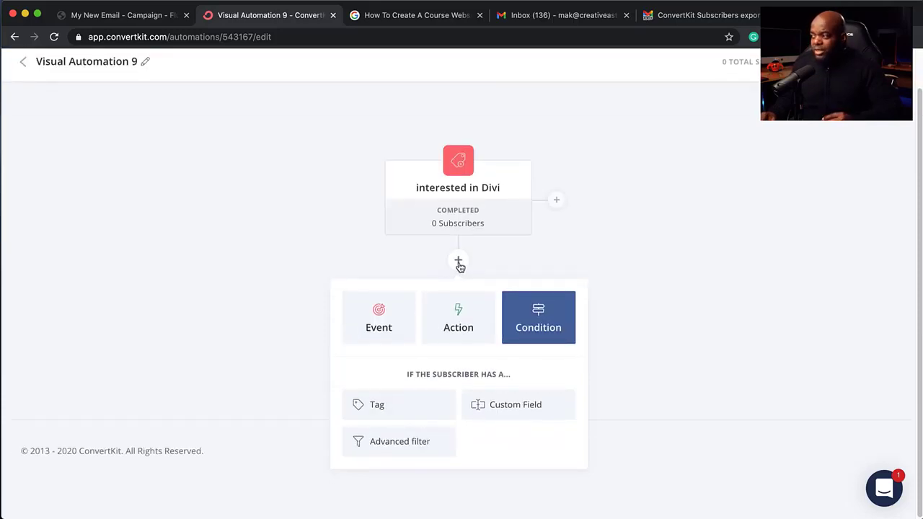
click(406, 410)
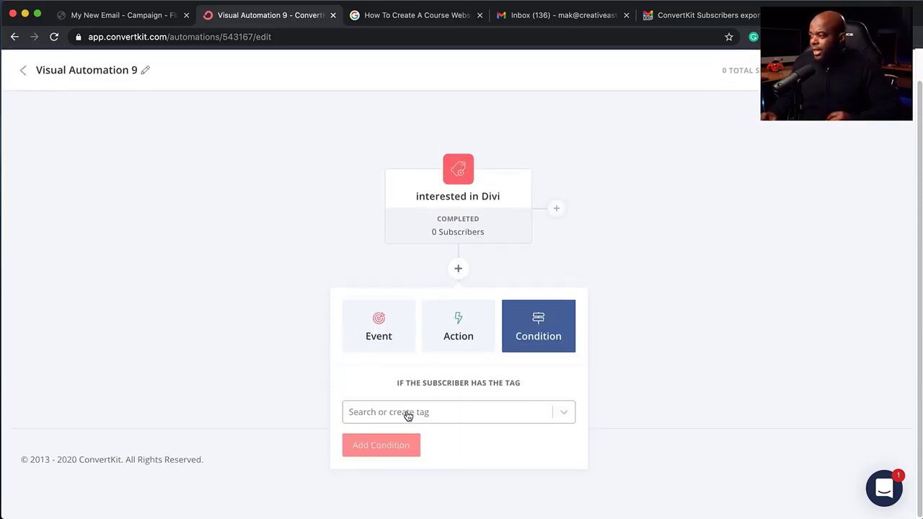
click(447, 412)
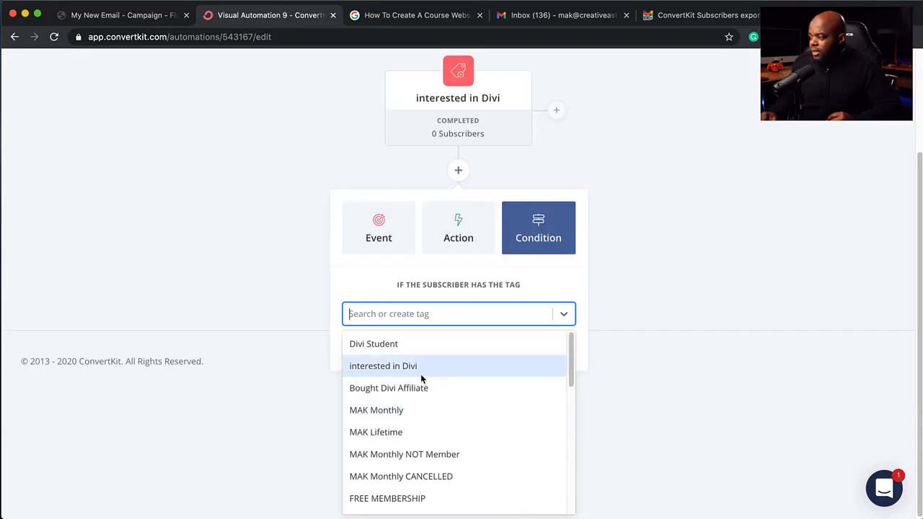
click(453, 388)
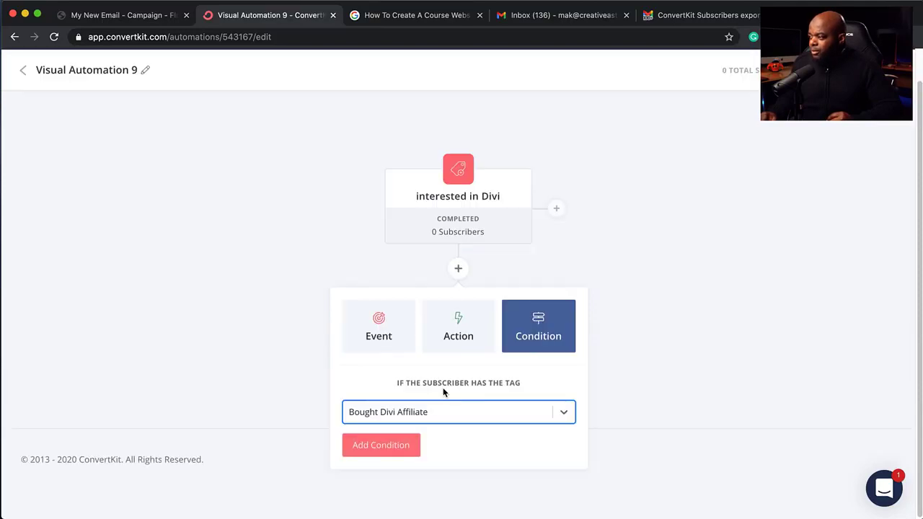
click(392, 446)
scroll(582, 341, down, 4)
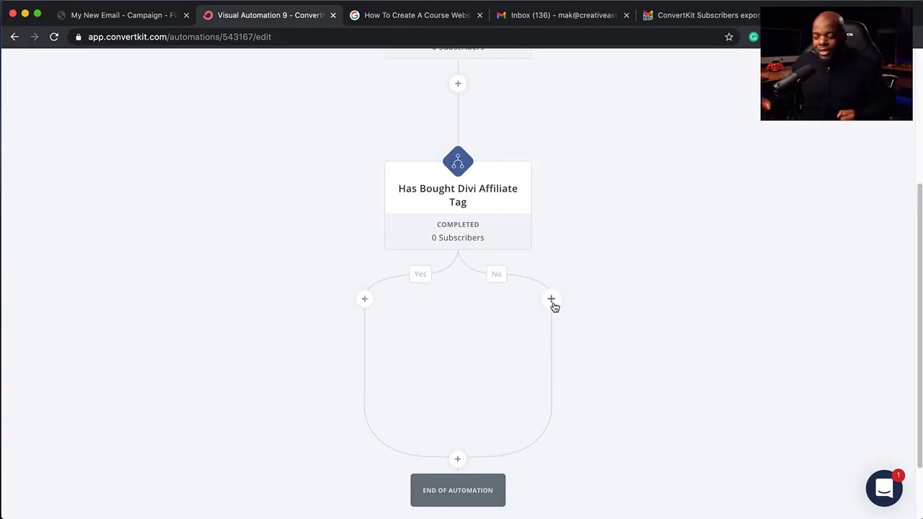
scroll(507, 417, down, 2)
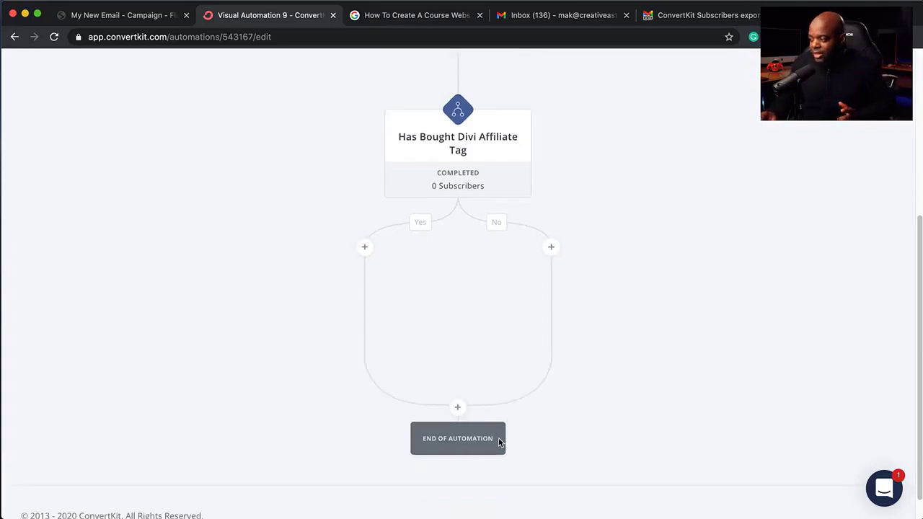
scroll(324, 412, up, 5)
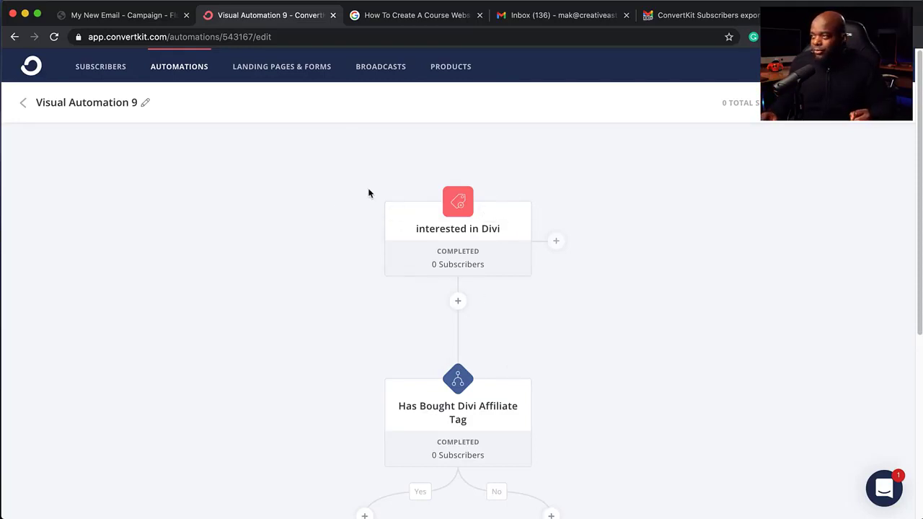
- Switch to FluentCRM, open its automation funnels and start creating a new automation
click(154, 22)
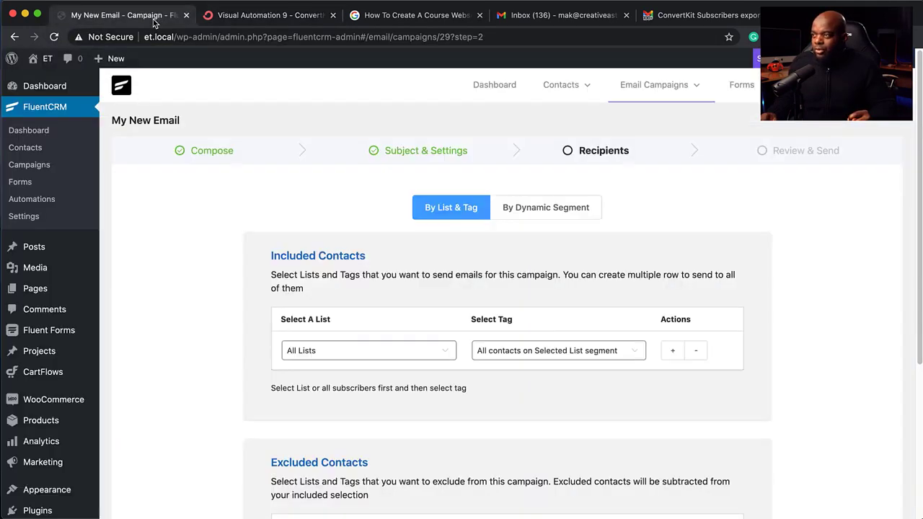
click(65, 109)
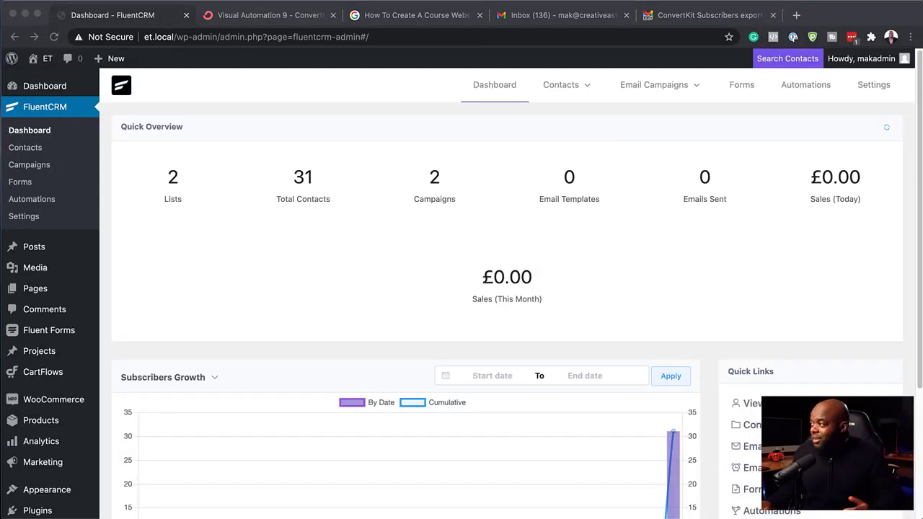
click(822, 90)
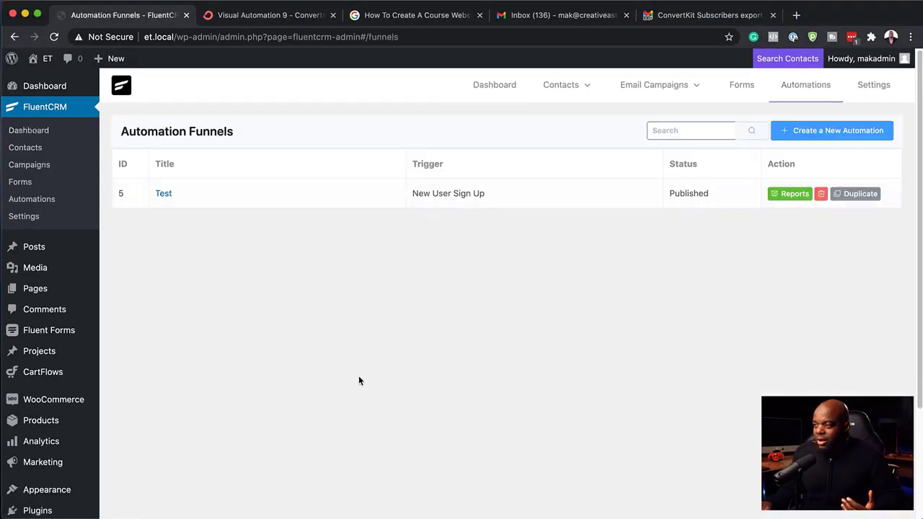
click(858, 137)
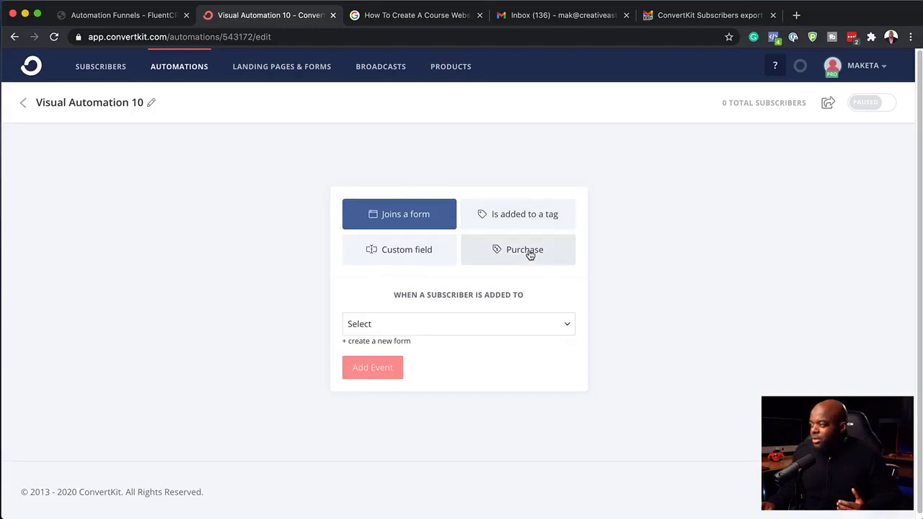
click(151, 16)
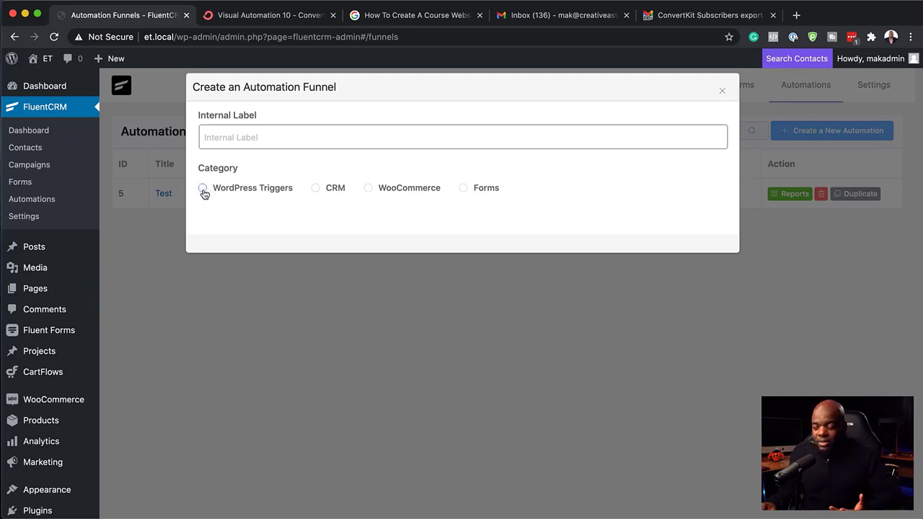
- Compare the triggers offered for the CRM, WooCommerce and Forms categories of the new automation funnel
click(316, 188)
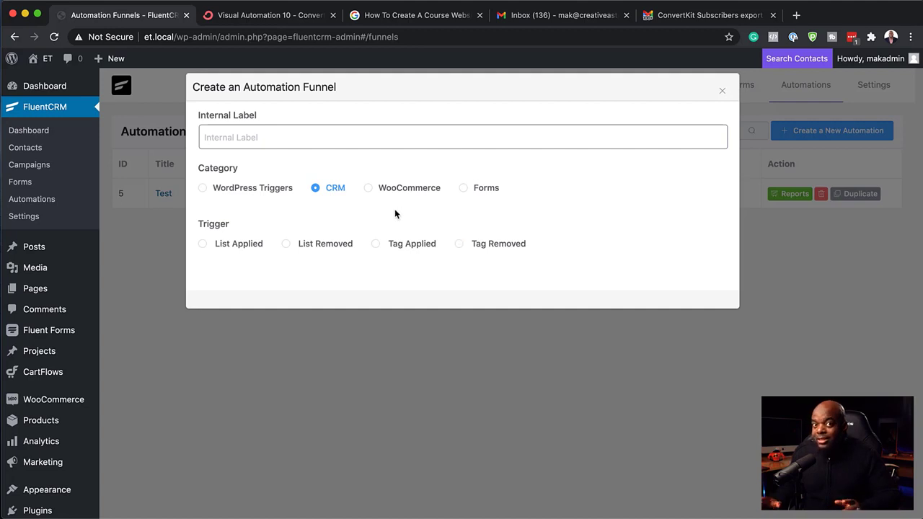
click(370, 190)
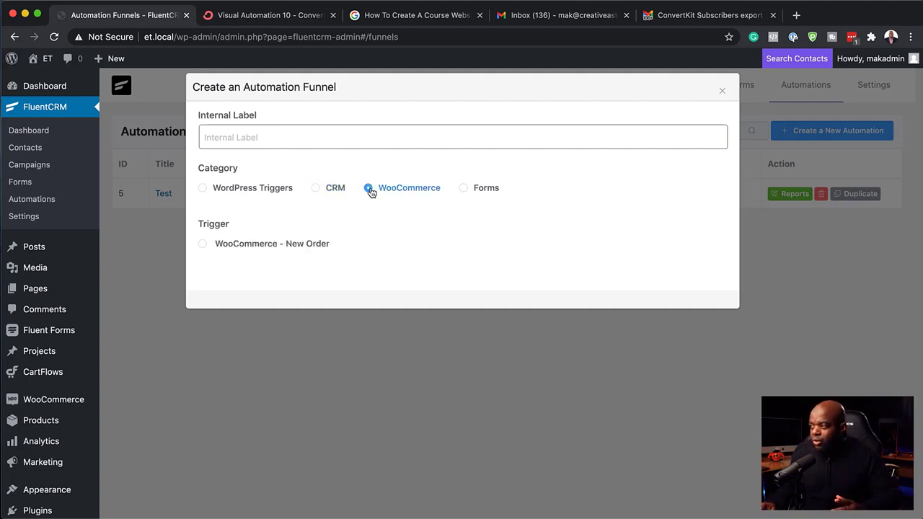
click(203, 245)
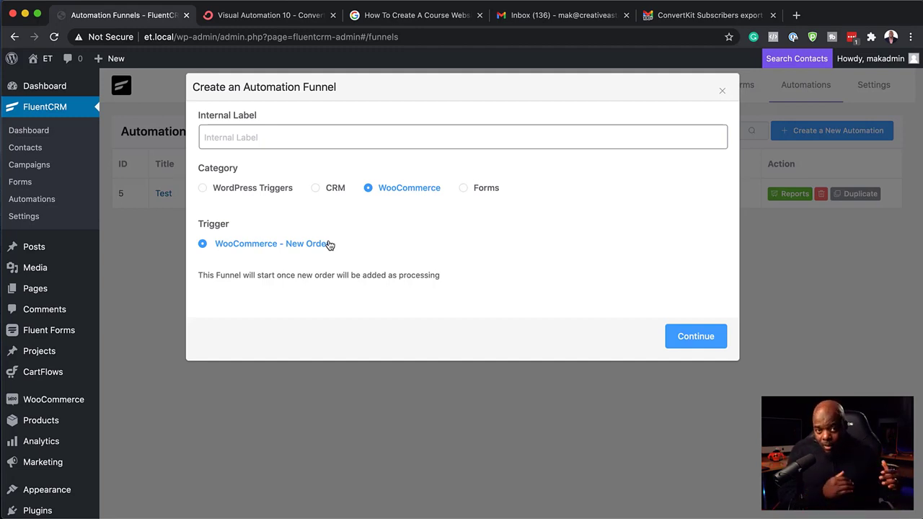
click(461, 189)
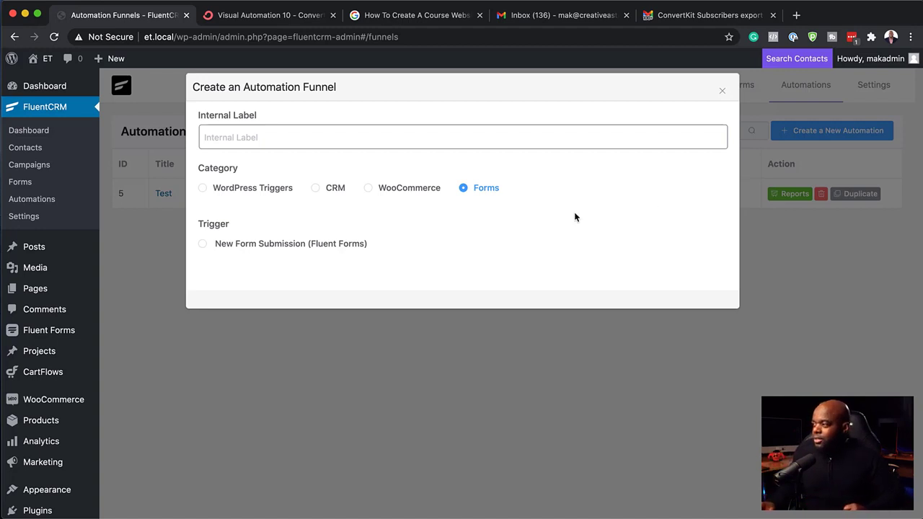
- Create an automation funnel labelled "Buyer" in the WooCommerce category with the "WooCommerce - New Order" trigger
click(368, 189)
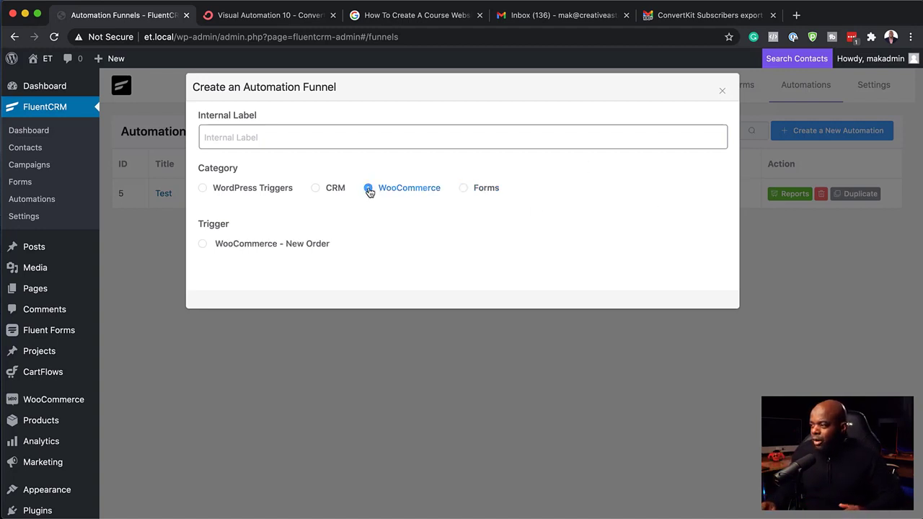
click(202, 247)
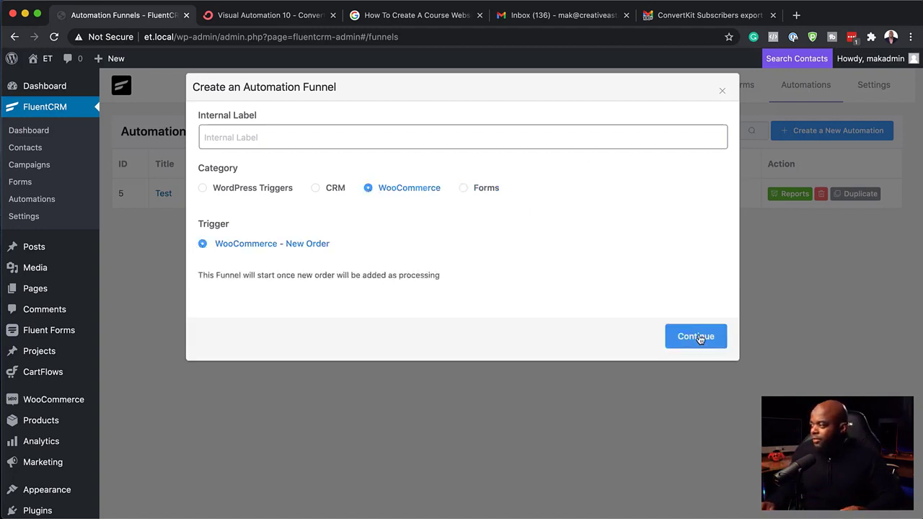
click(697, 337)
click(305, 136)
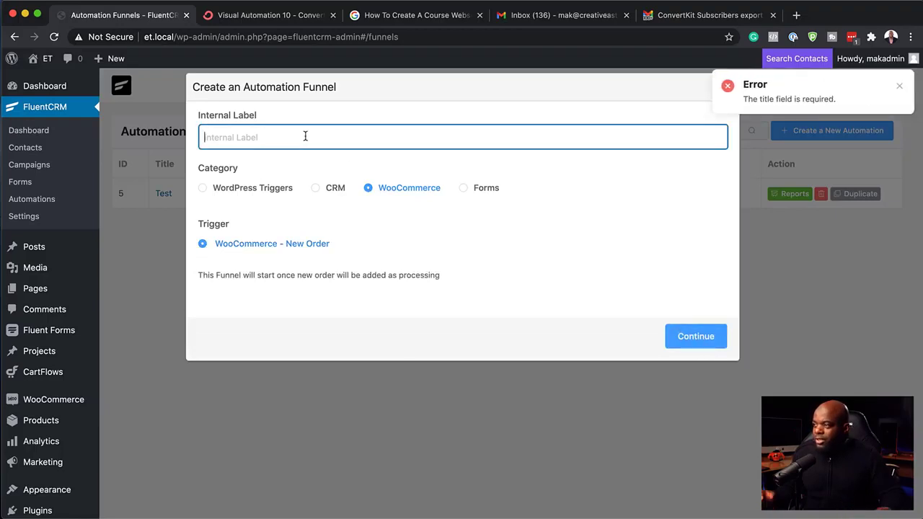
text(Buyer)
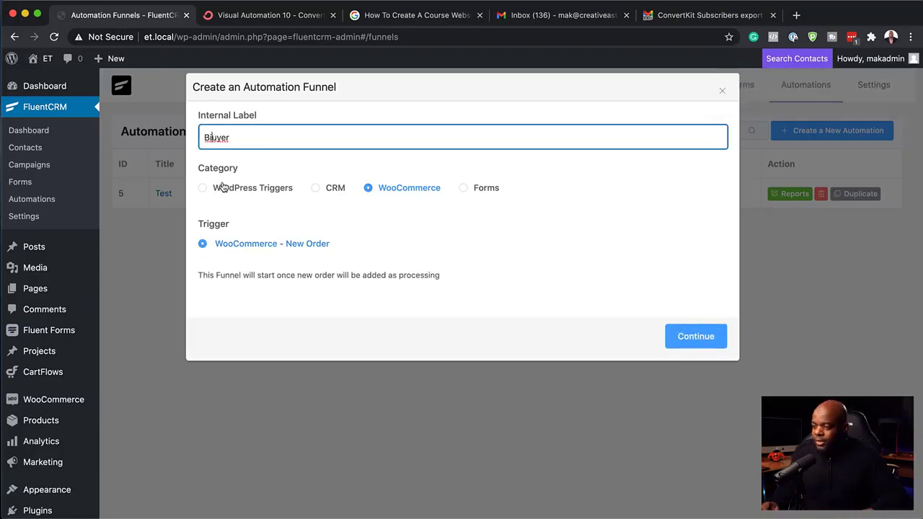
click(698, 345)
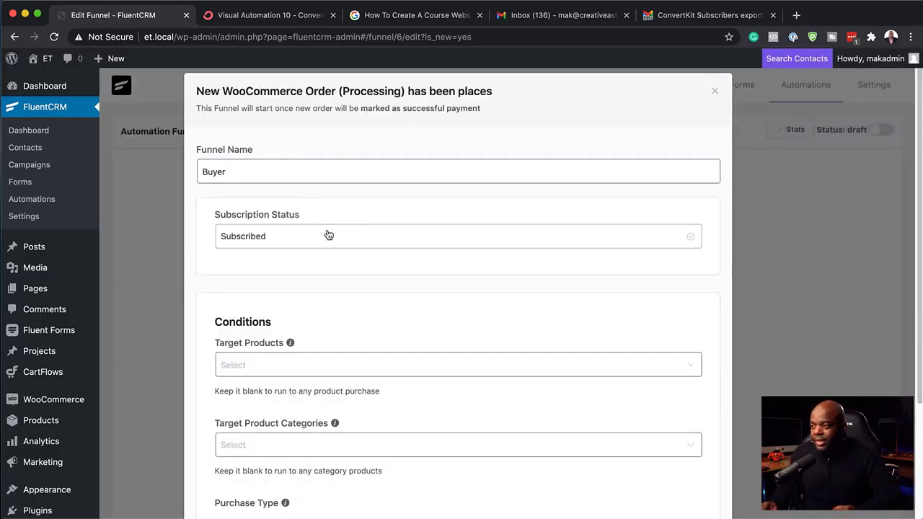
- Restrict the funnel's new-order trigger to purchases of Product A and save its settings
scroll(378, 368, down, 2)
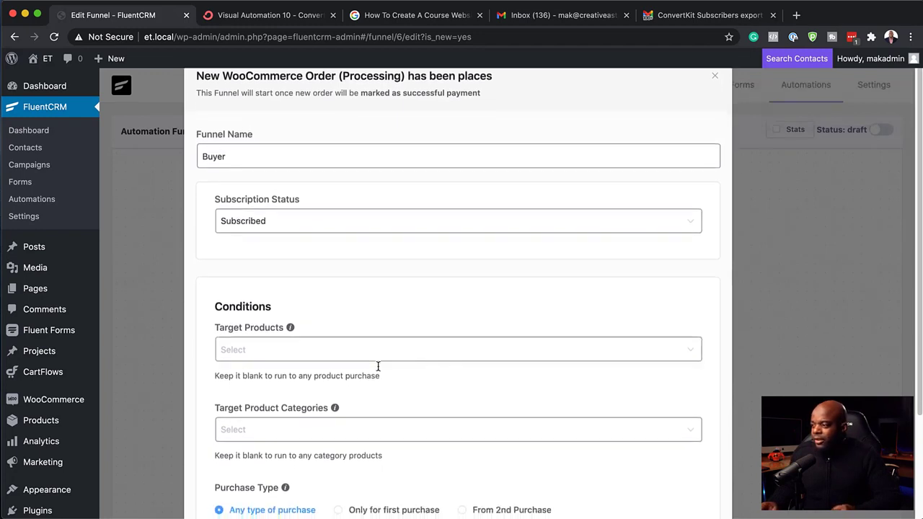
click(273, 323)
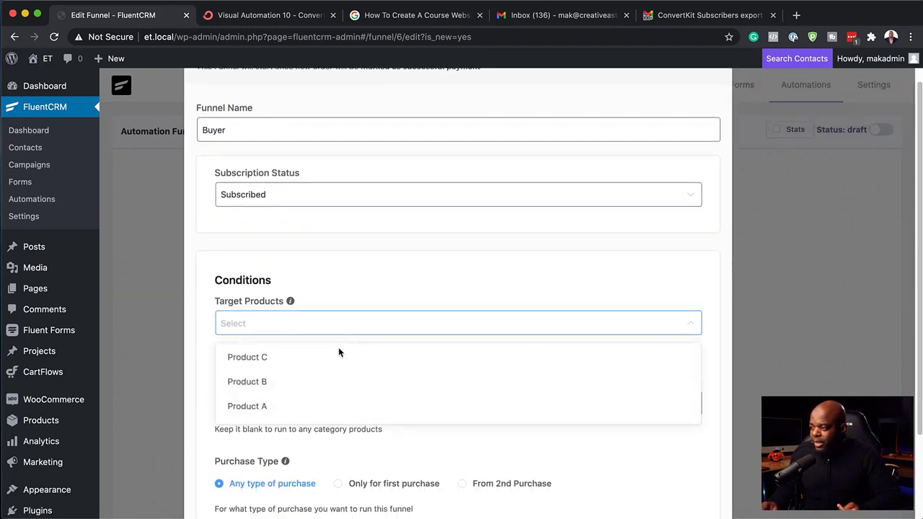
click(300, 406)
click(202, 348)
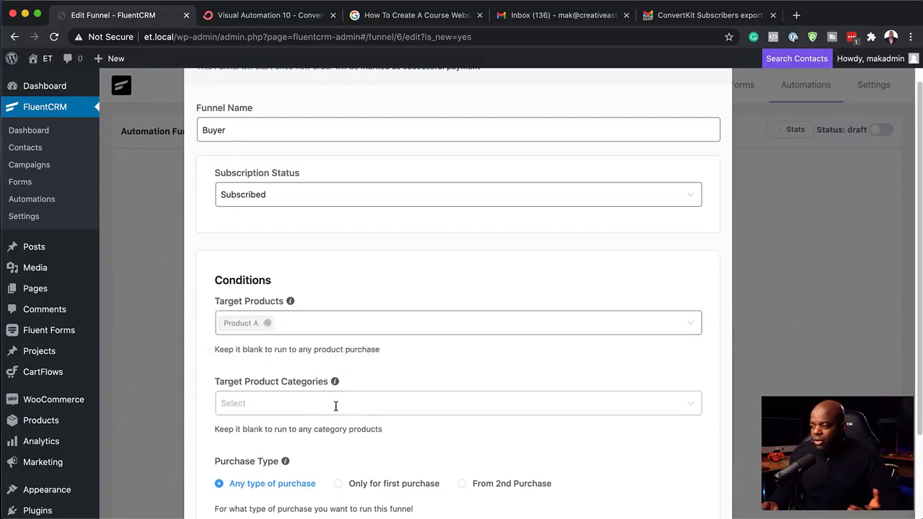
scroll(336, 407, down, 2)
scroll(336, 406, down, 2)
click(239, 471)
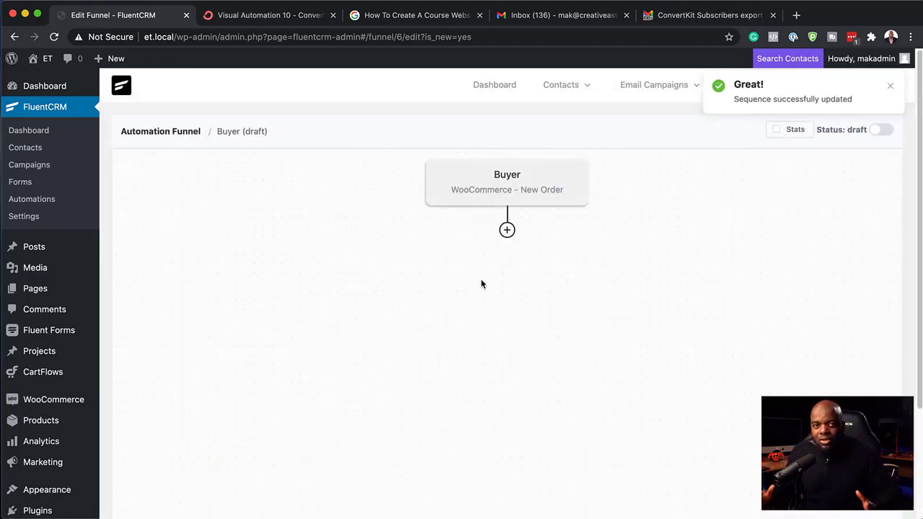
- Add a Set Sequence Emails action below the Buyer trigger that assigns the Onboarding sequence, and save it
click(506, 230)
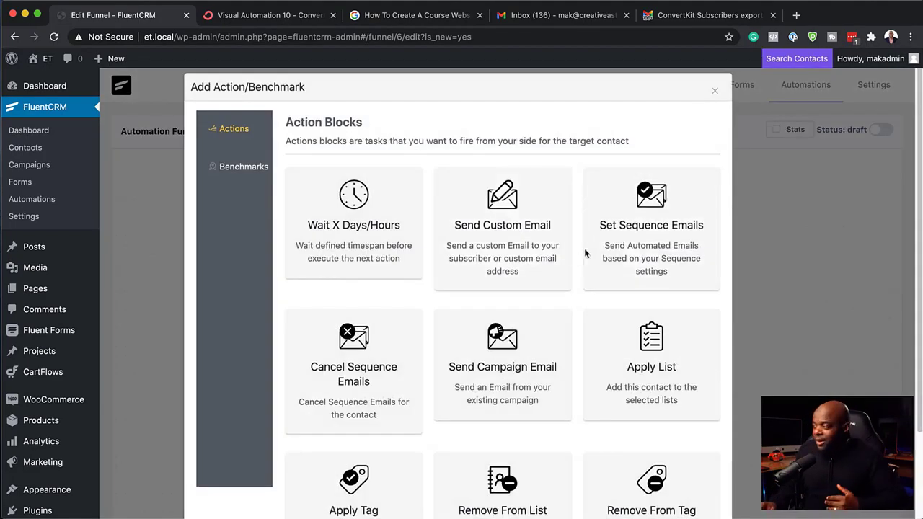
scroll(473, 422, down, 2)
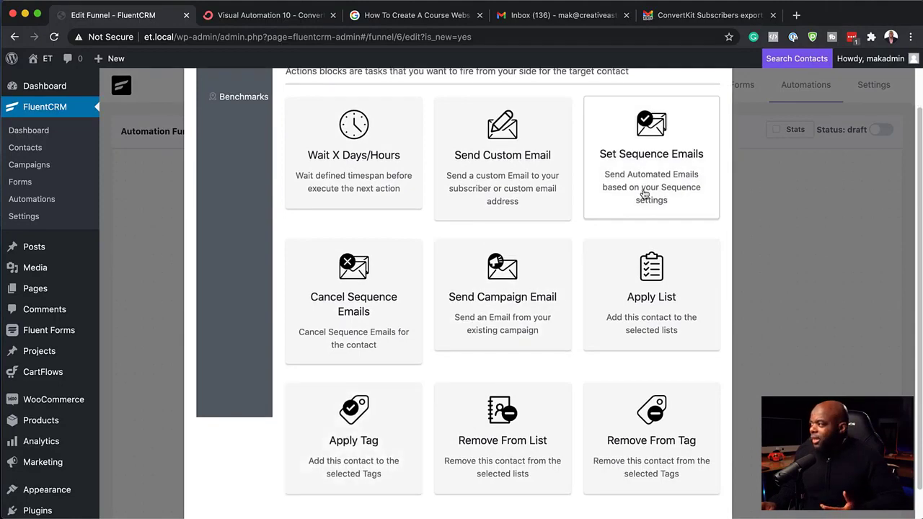
scroll(647, 193, up, 2)
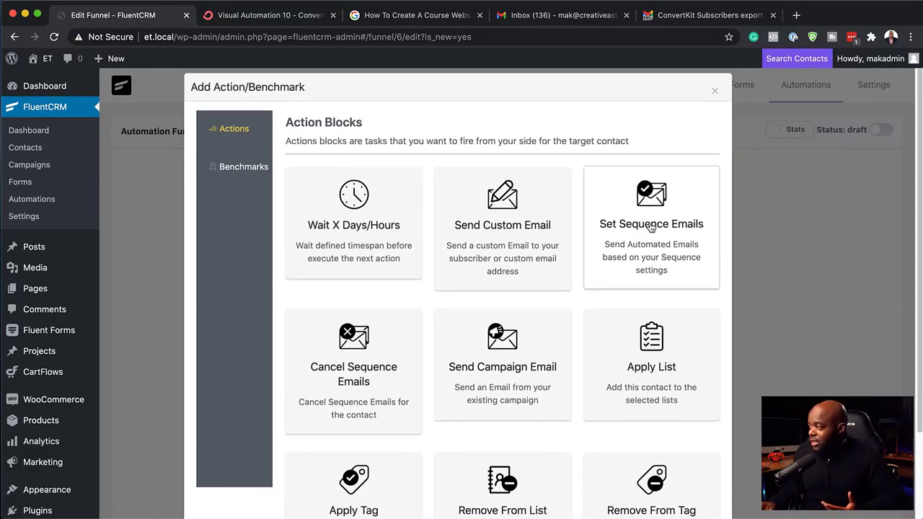
click(651, 226)
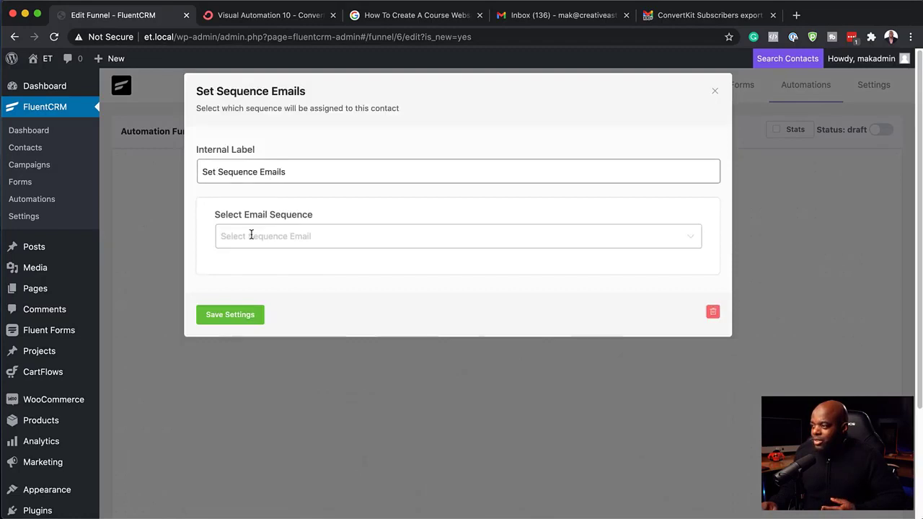
click(251, 236)
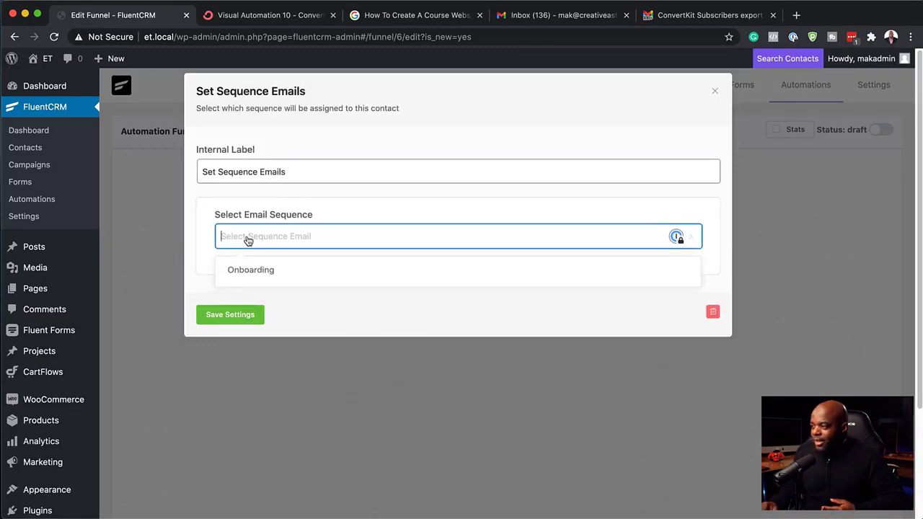
click(276, 277)
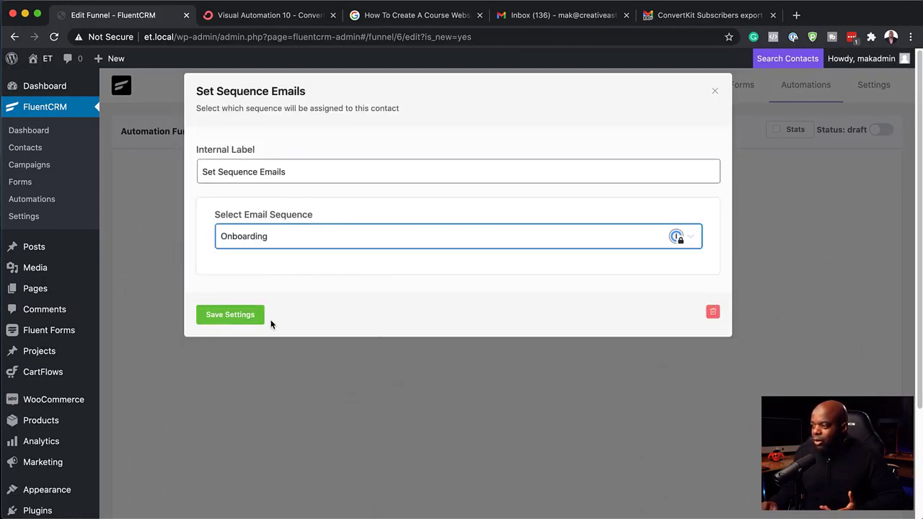
click(246, 316)
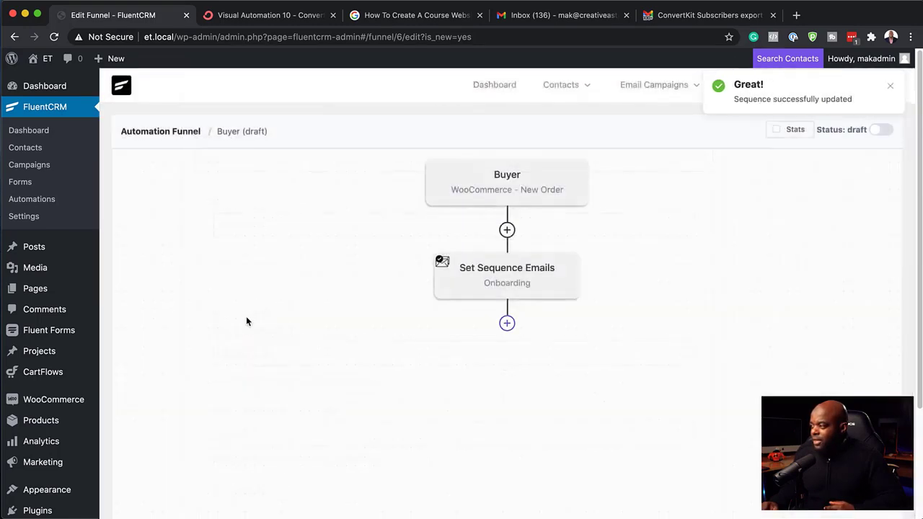
- Add an Apply Tag action below the email sequence that gives contacts the "Bought product A" tag, and save it
click(507, 324)
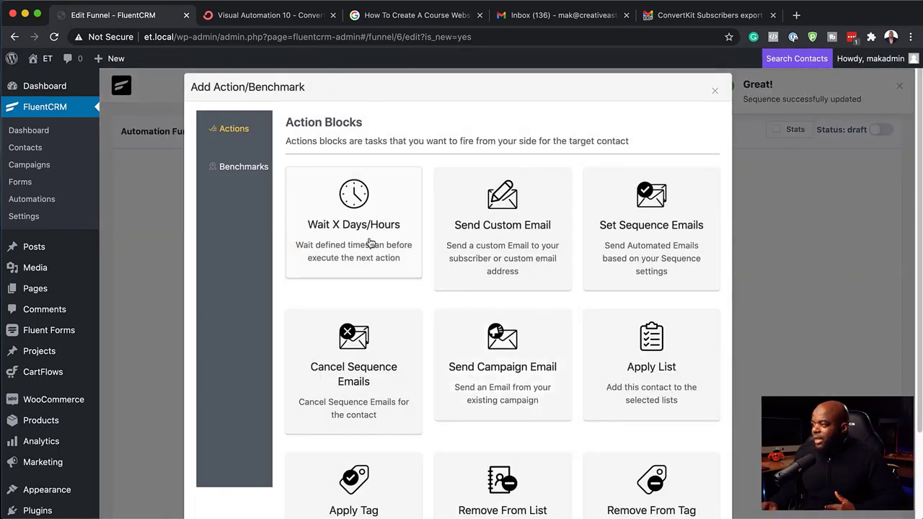
scroll(389, 375, down, 2)
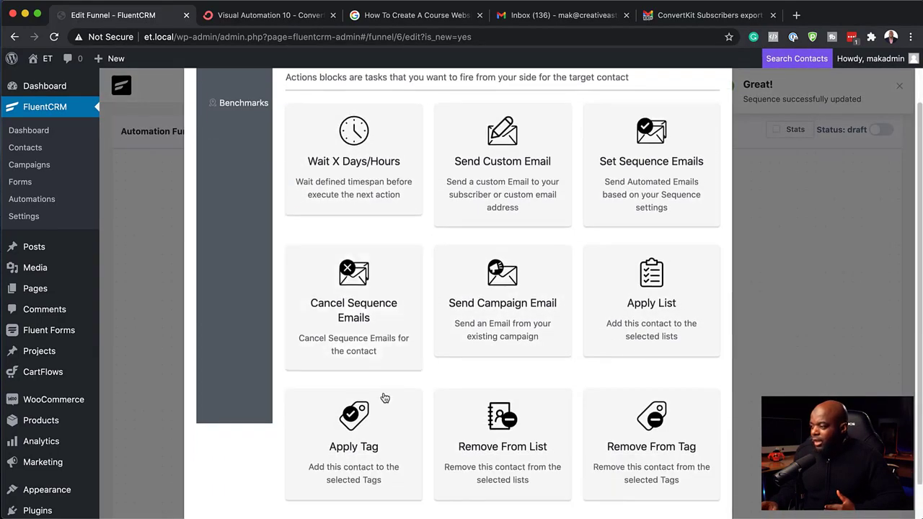
click(370, 426)
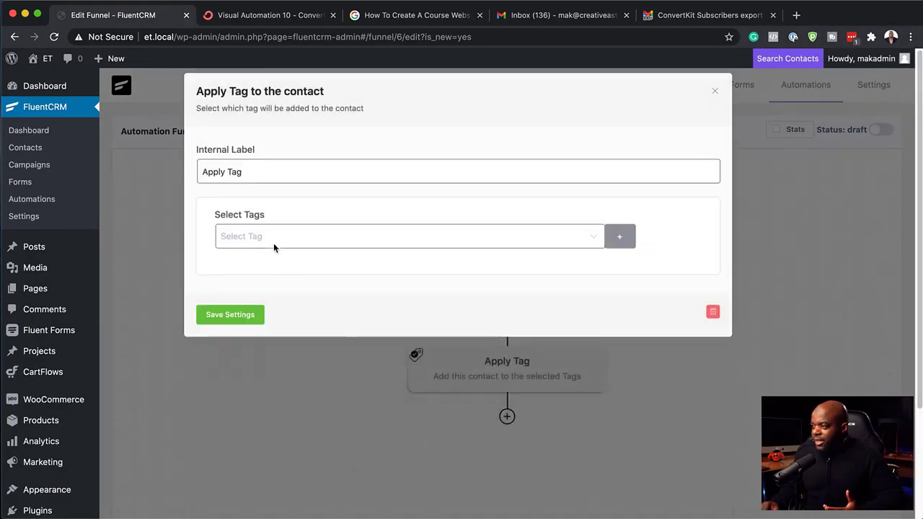
click(275, 235)
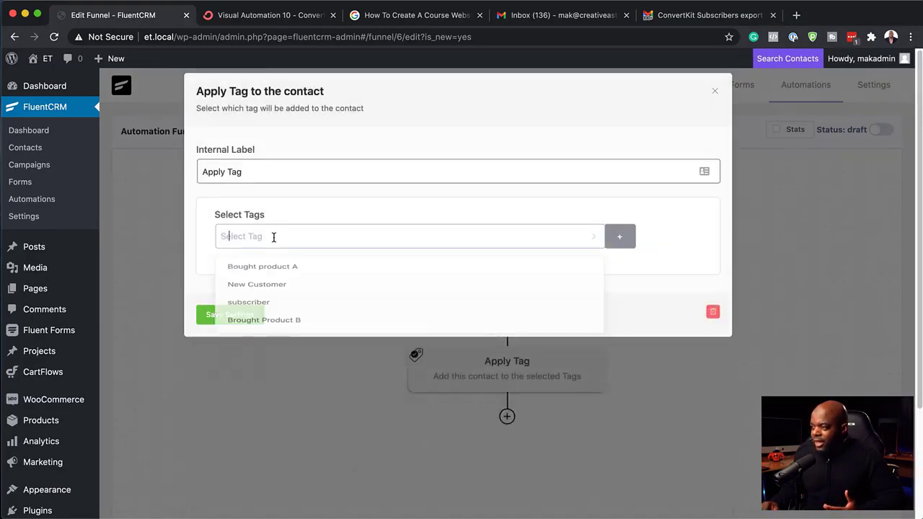
click(313, 272)
click(207, 320)
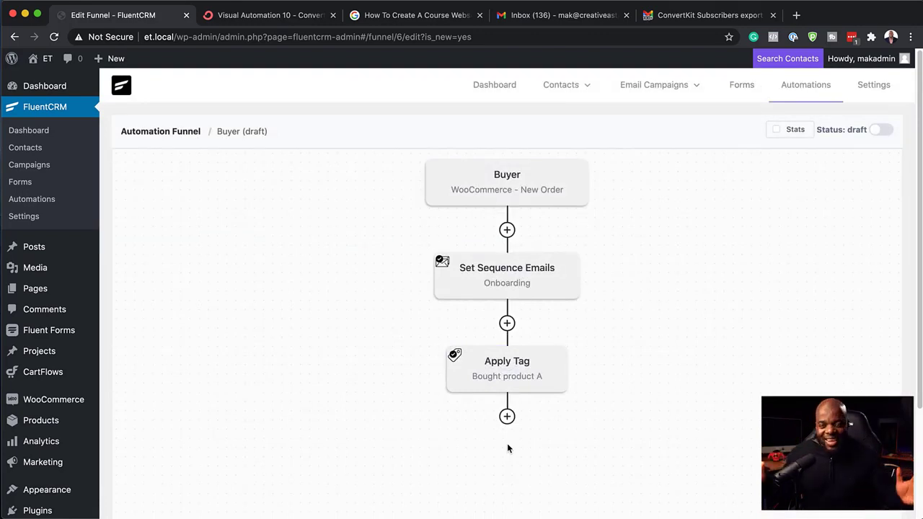
- Add an "Order Received in WooCommerce" benchmark after the tag action, target Product A and save its settings
click(507, 420)
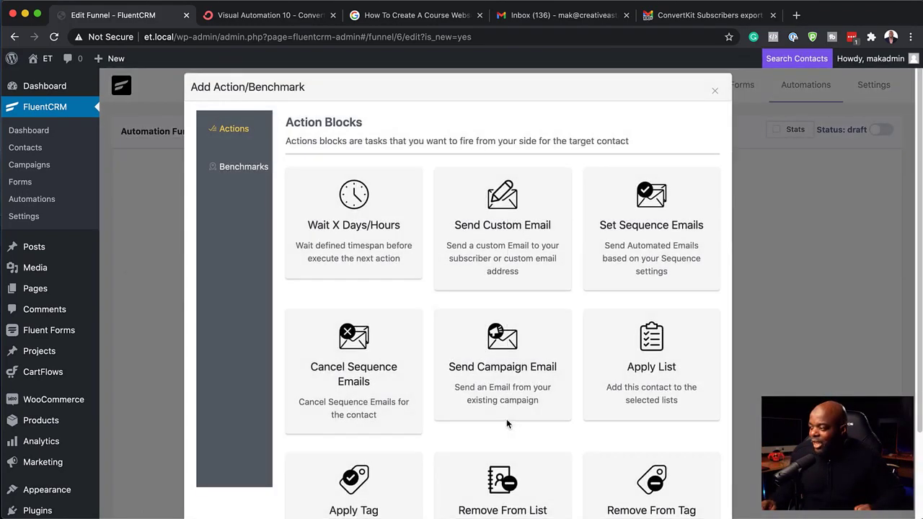
click(716, 93)
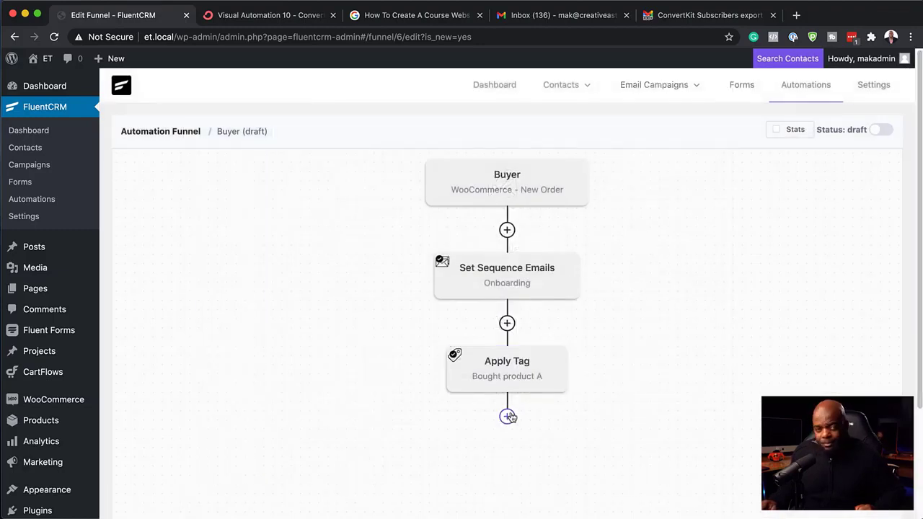
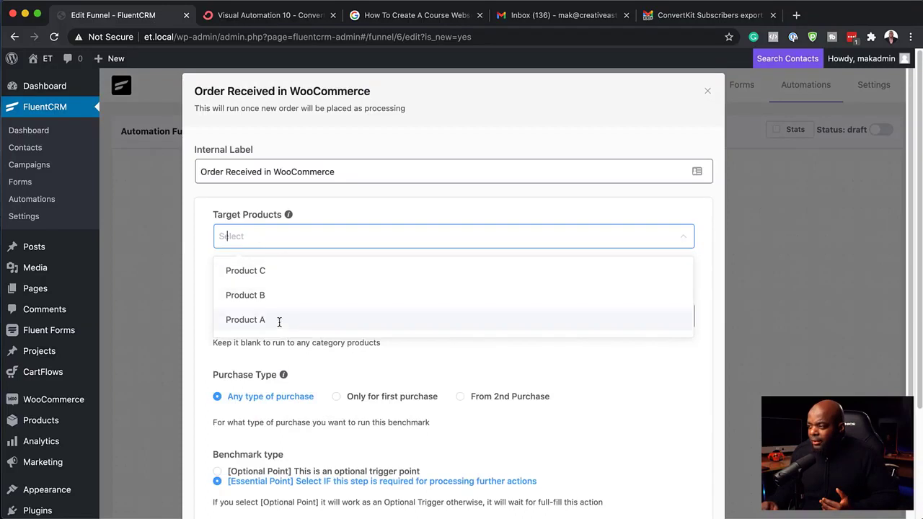
click(280, 320)
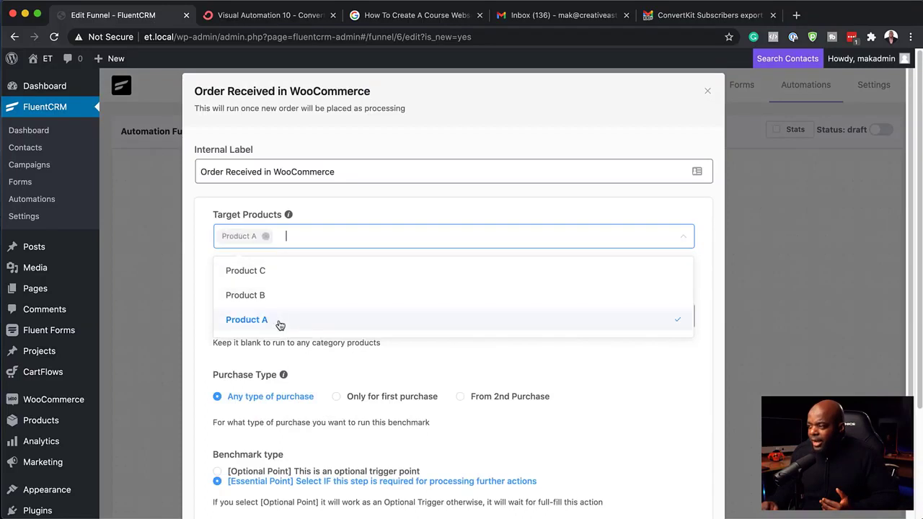
click(207, 213)
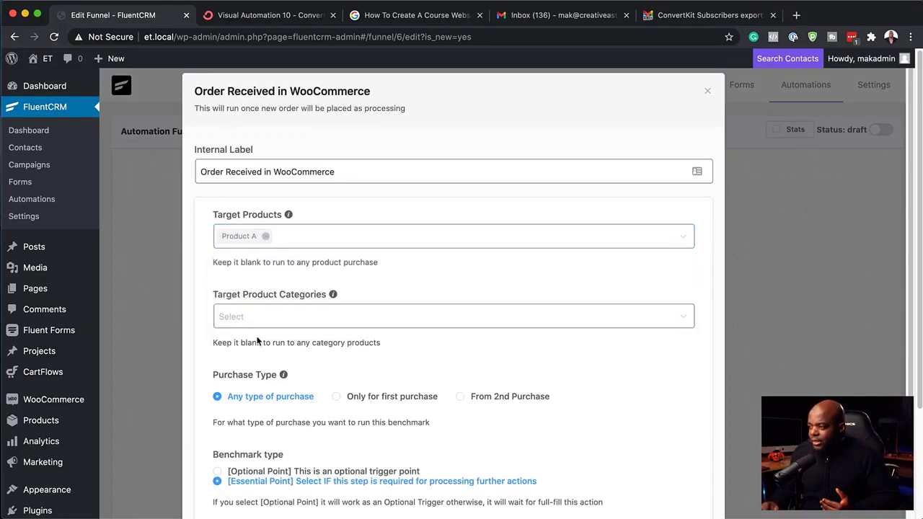
scroll(257, 337, down, 3)
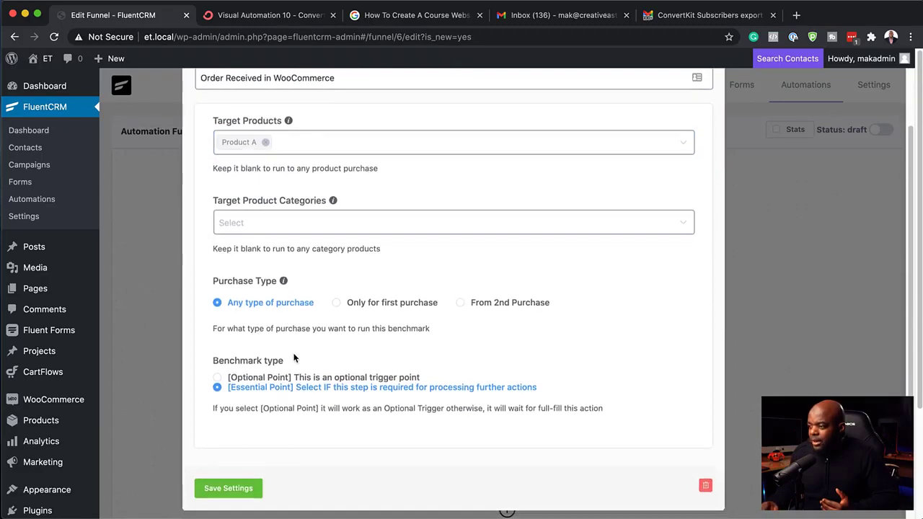
click(229, 489)
- Review the finished Buyer funnel, publish it and open its report
scroll(310, 391, down, 3)
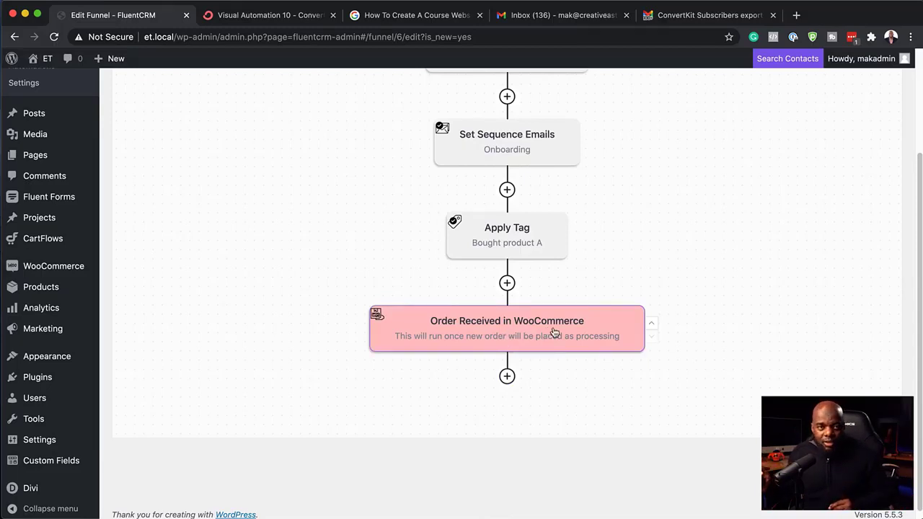
scroll(692, 274, up, 2)
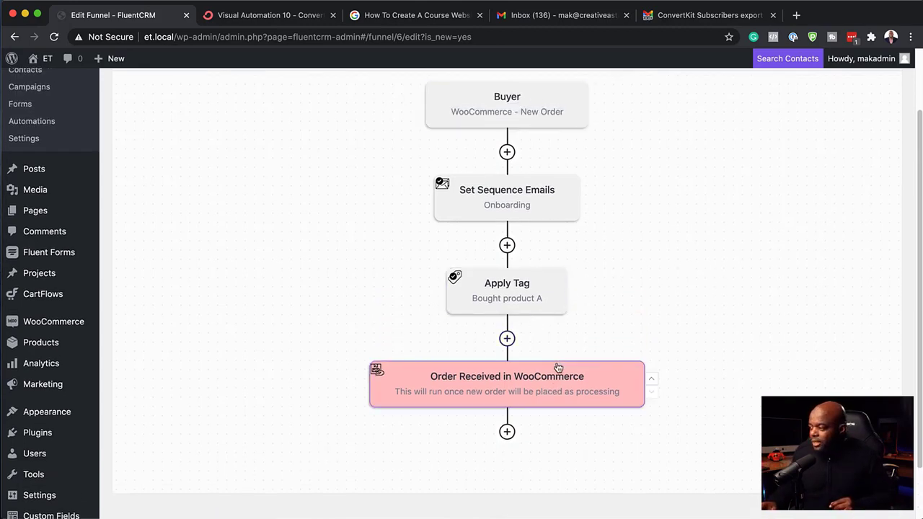
scroll(556, 367, down, 2)
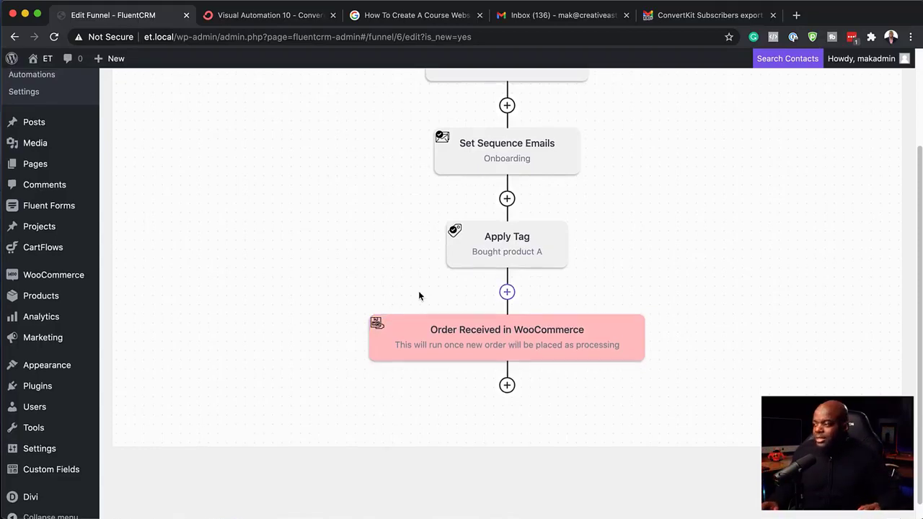
scroll(418, 292, up, 4)
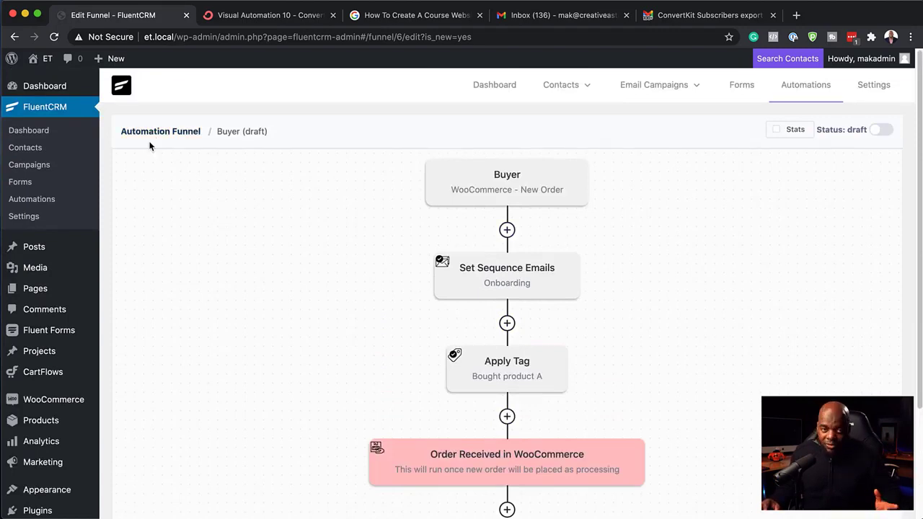
click(881, 129)
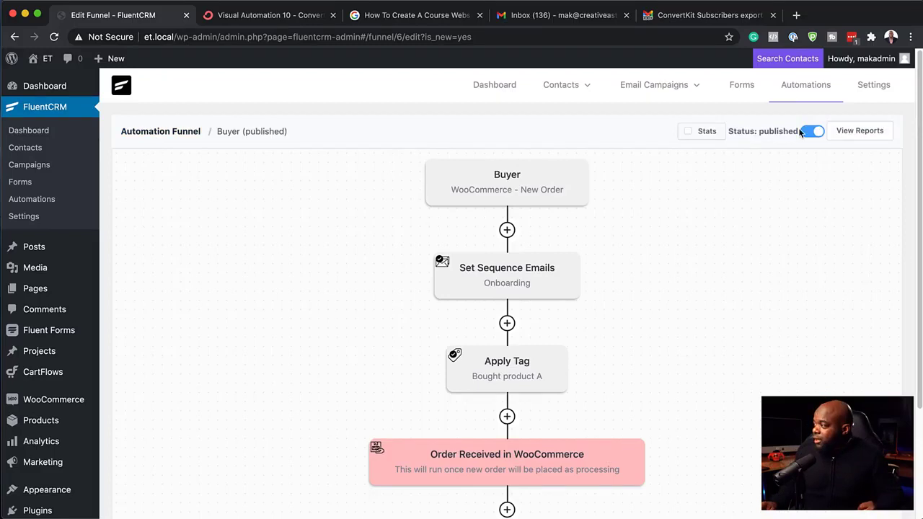
click(869, 132)
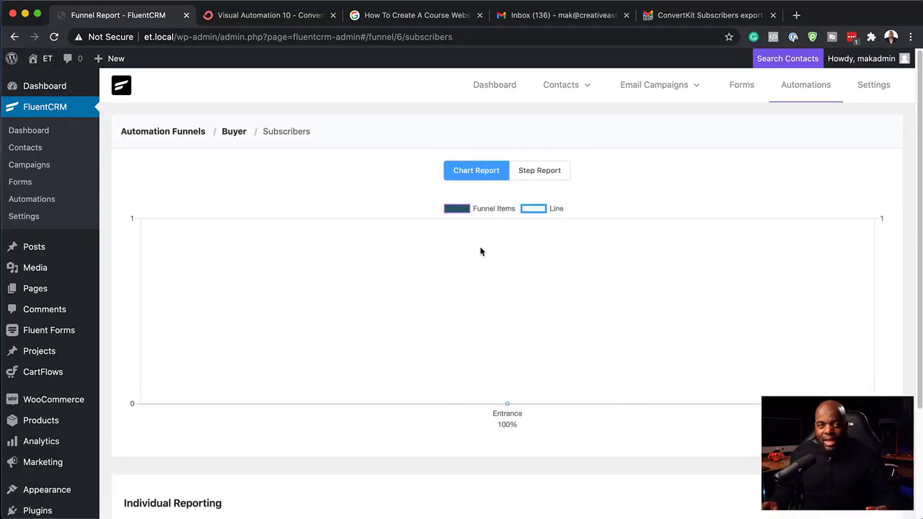
- Switch to ConvertKit and open the overview of existing visual automations for comparison
click(273, 18)
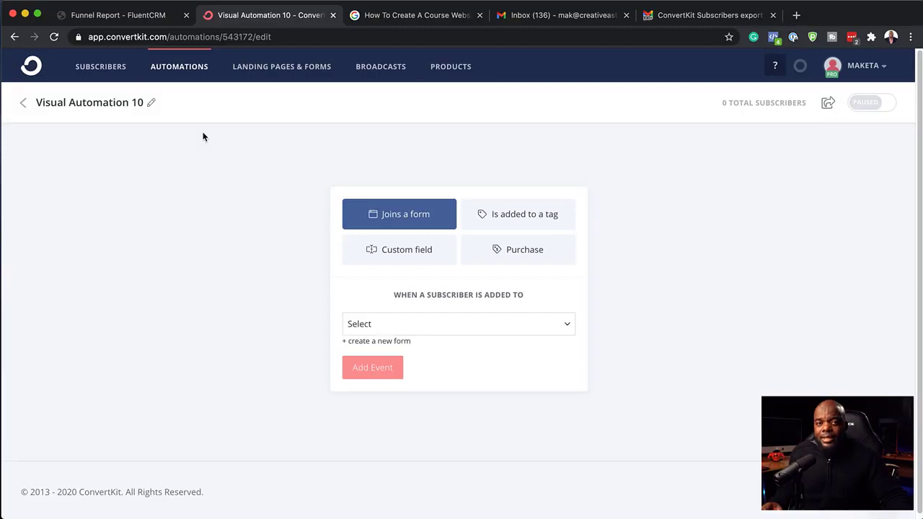
click(202, 67)
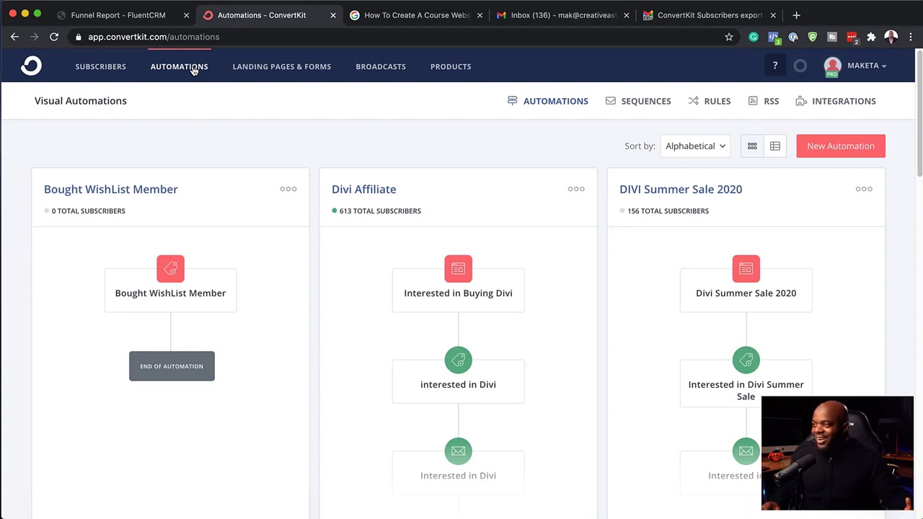
- Open ConvertKit's "Content for non-buyers" sequence and set its "Maybe next time?" email to send after 2 days
click(651, 101)
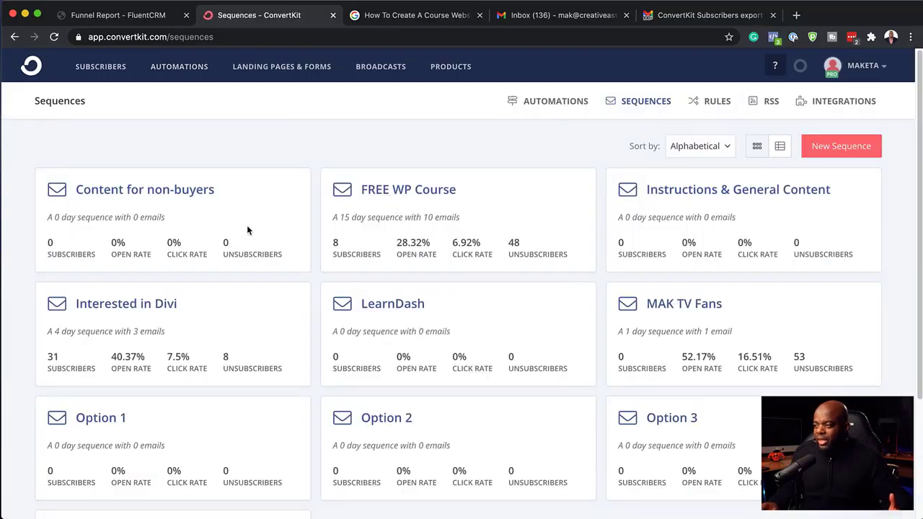
click(174, 196)
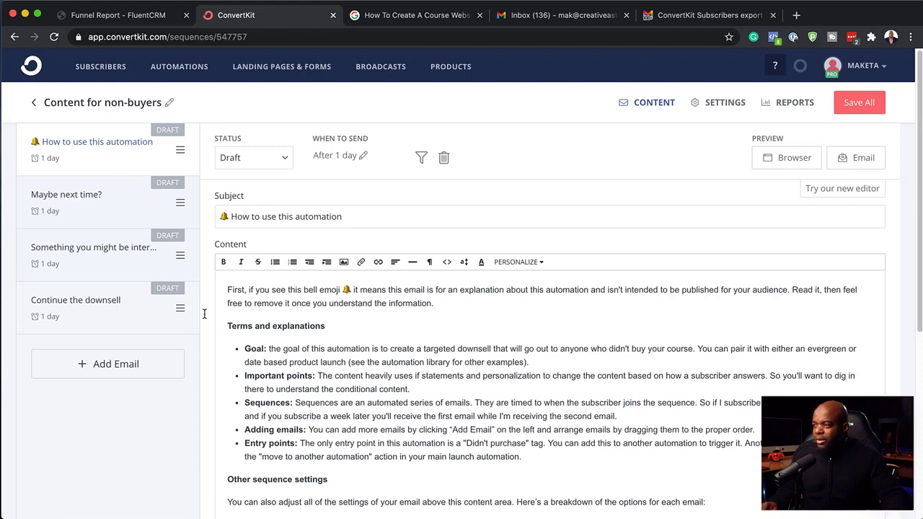
click(112, 210)
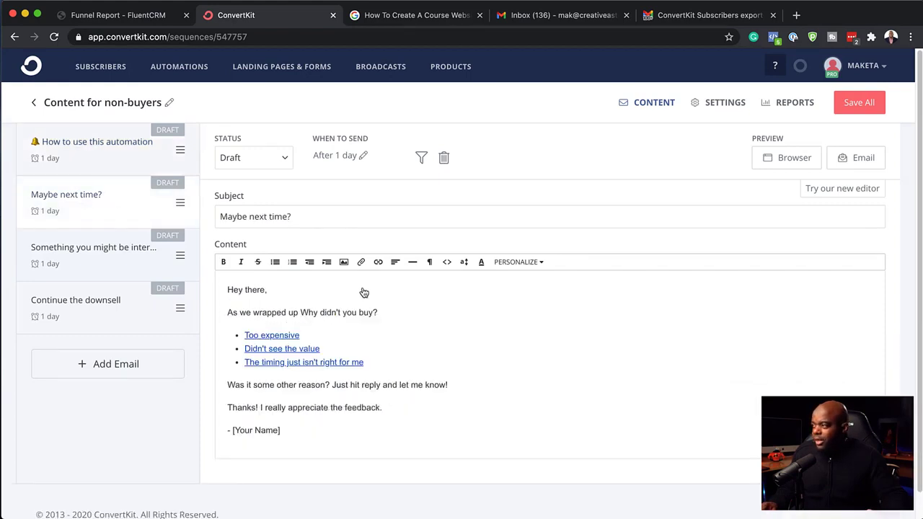
click(363, 158)
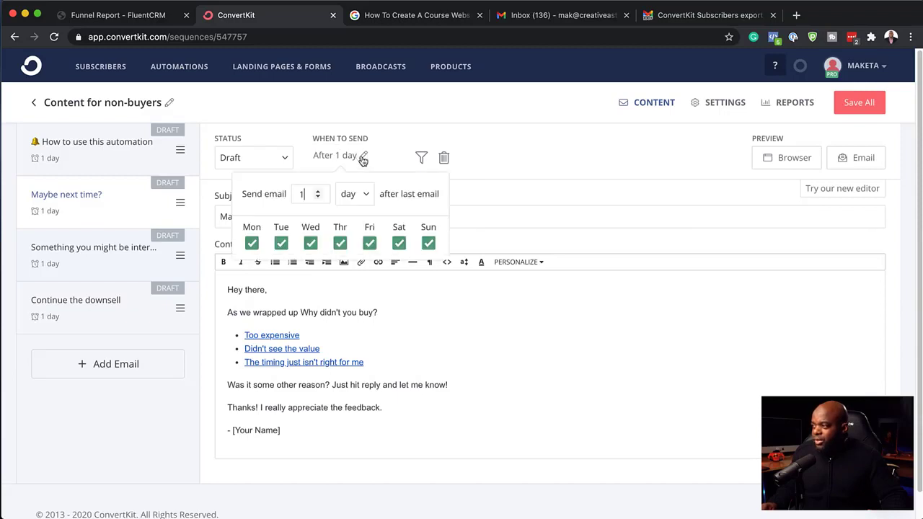
click(150, 433)
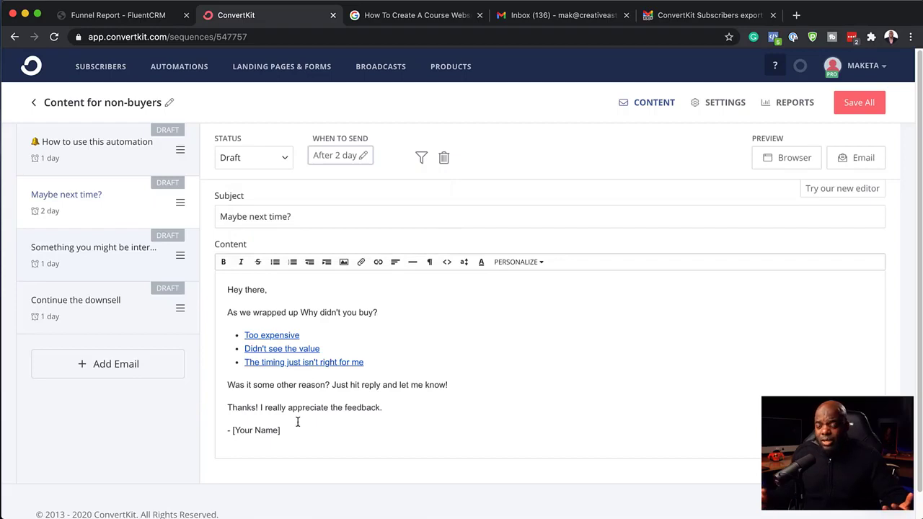
- Look over the "Something you might be interested in" email and view the sequence's reports
click(78, 247)
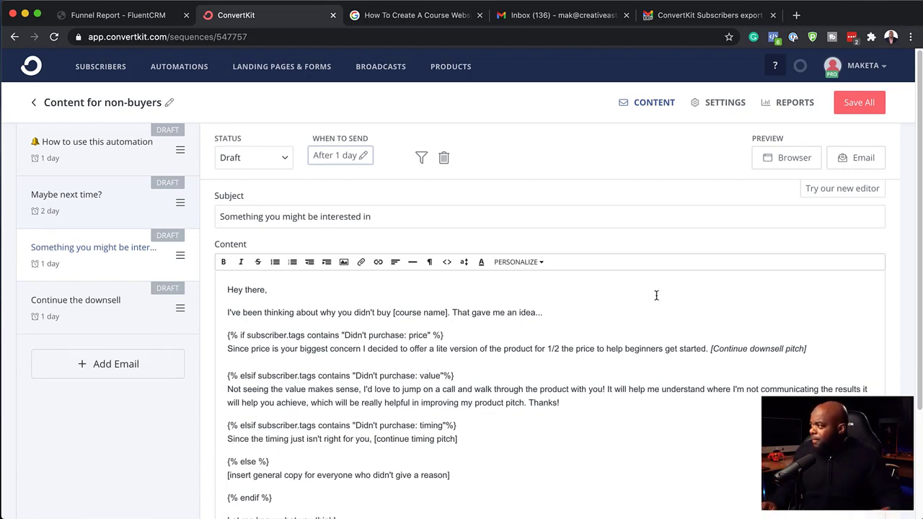
click(783, 107)
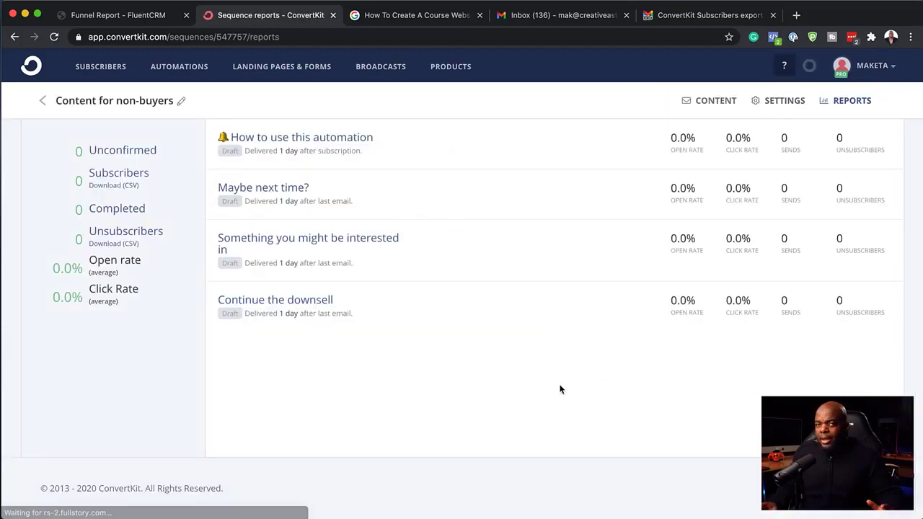
- Switch to FluentCRM, go to the email sequences and open the emails of the Onboarding sequence
click(145, 21)
click(659, 86)
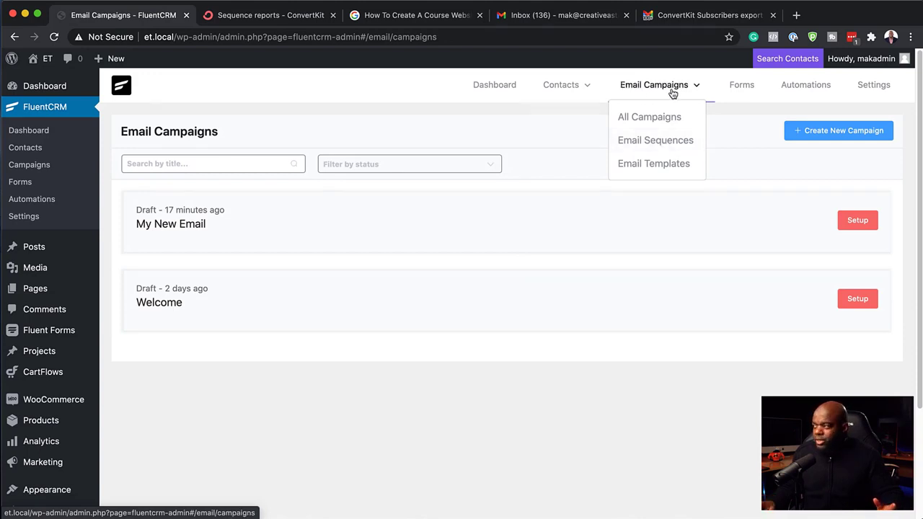
click(659, 141)
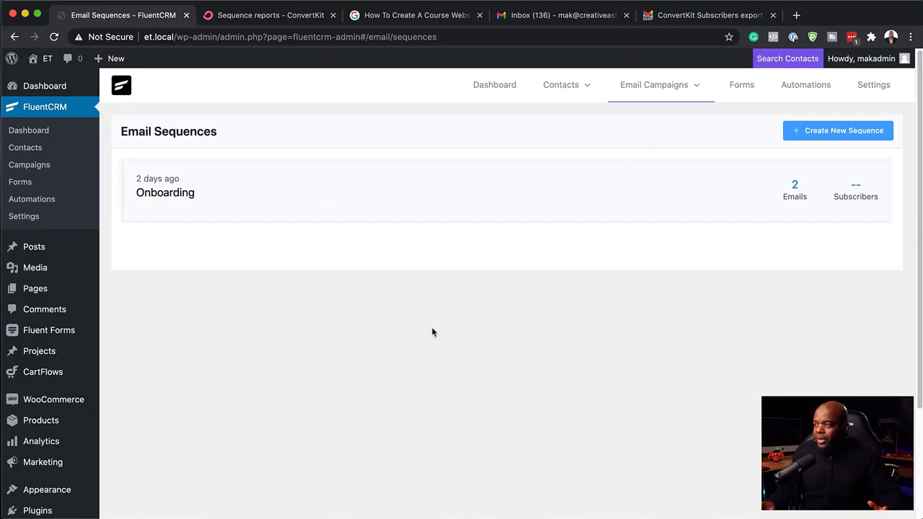
mouse_move(198, 190)
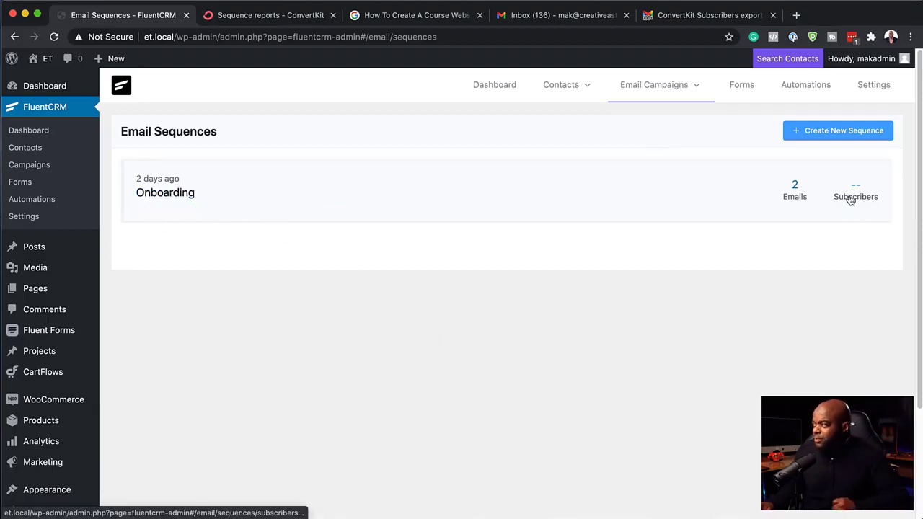
mouse_move(448, 186)
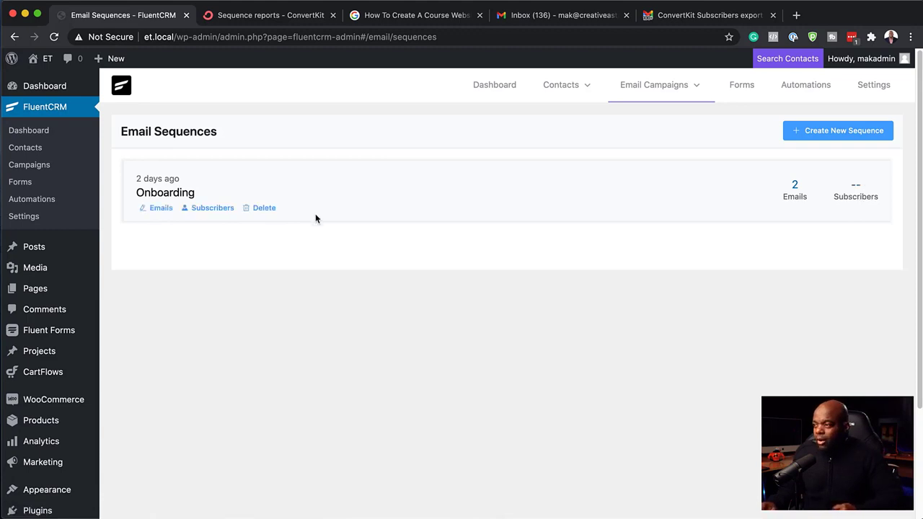
click(162, 209)
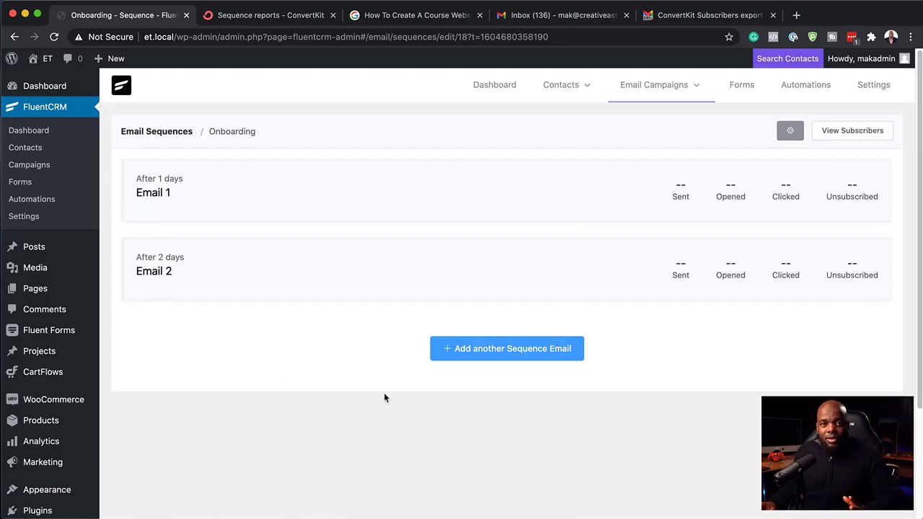
- Open Email 2 of the Onboarding sequence, check the available delay units and return to the sequence
drag(372, 276, 372, 258)
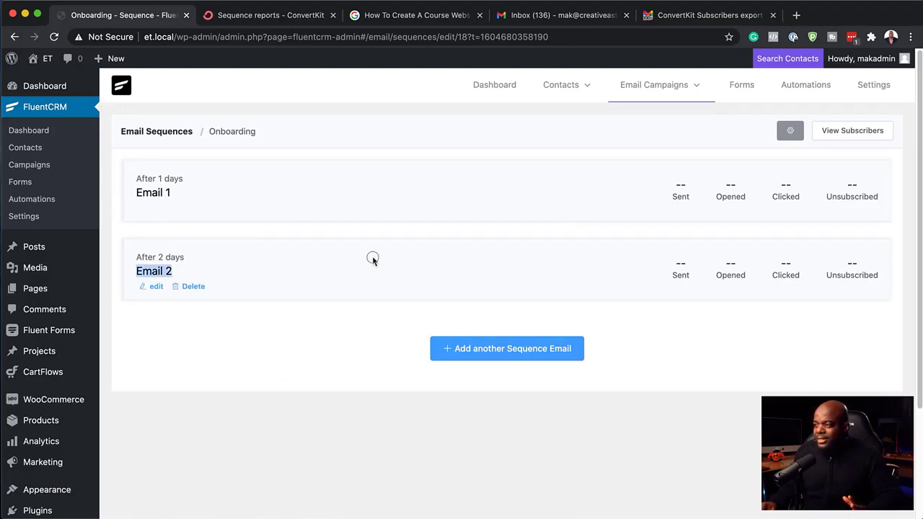
click(156, 288)
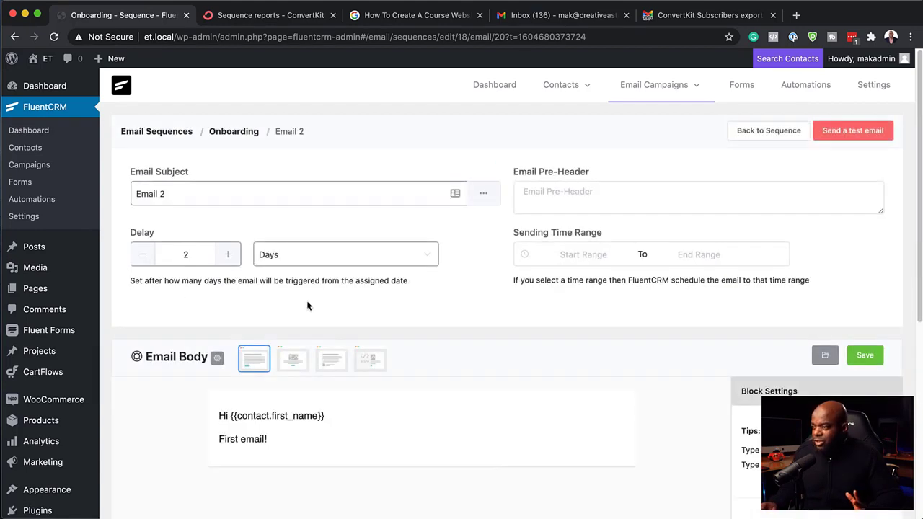
scroll(488, 380, down, 1)
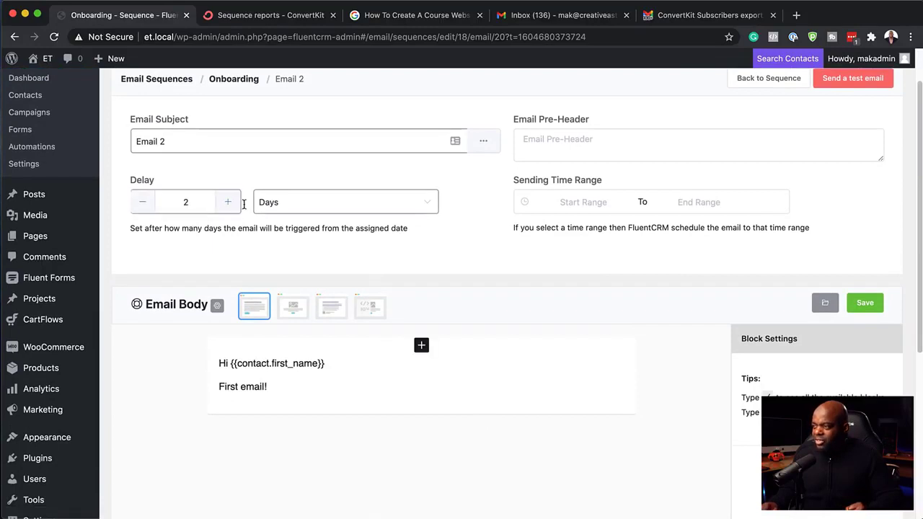
click(327, 203)
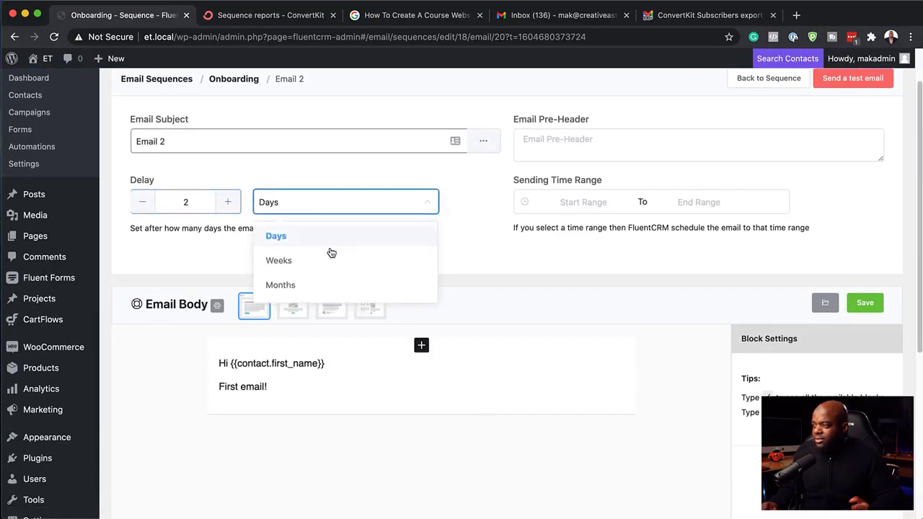
click(250, 271)
scroll(288, 305, up, 1)
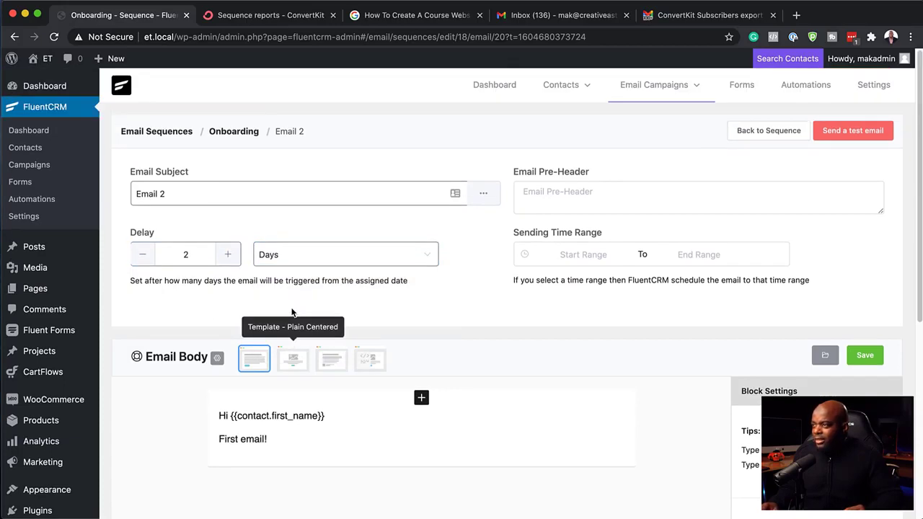
click(241, 132)
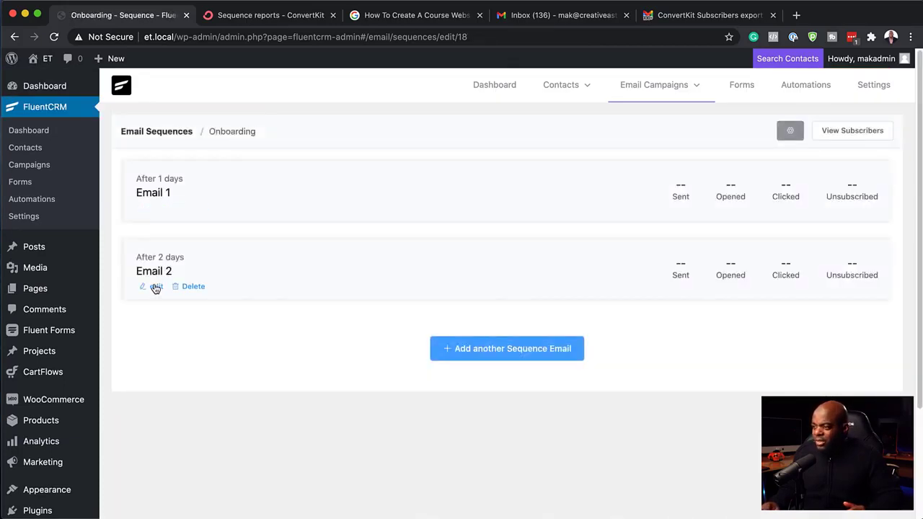
- Reopen Email 2, look through its scheduling options and email body editor, and go back to the Onboarding sequence
click(155, 288)
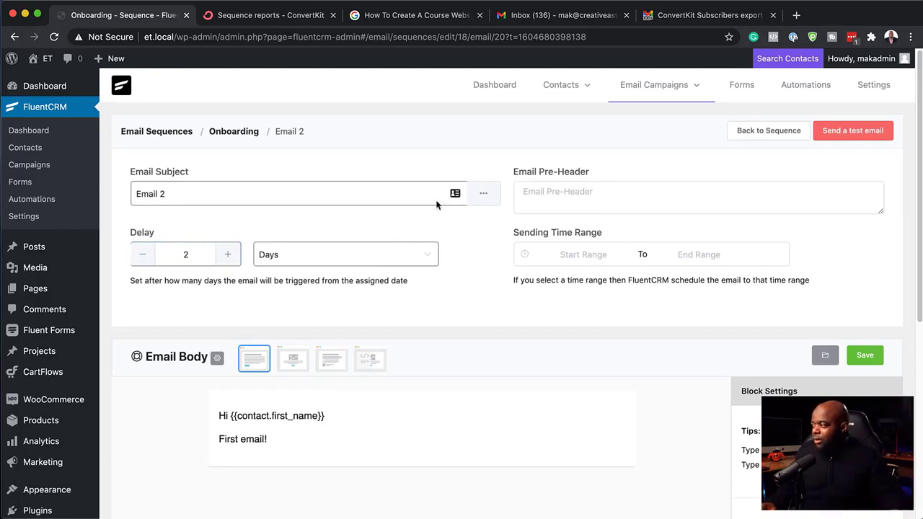
scroll(533, 281, down, 3)
scroll(534, 282, down, 6)
scroll(534, 282, up, 9)
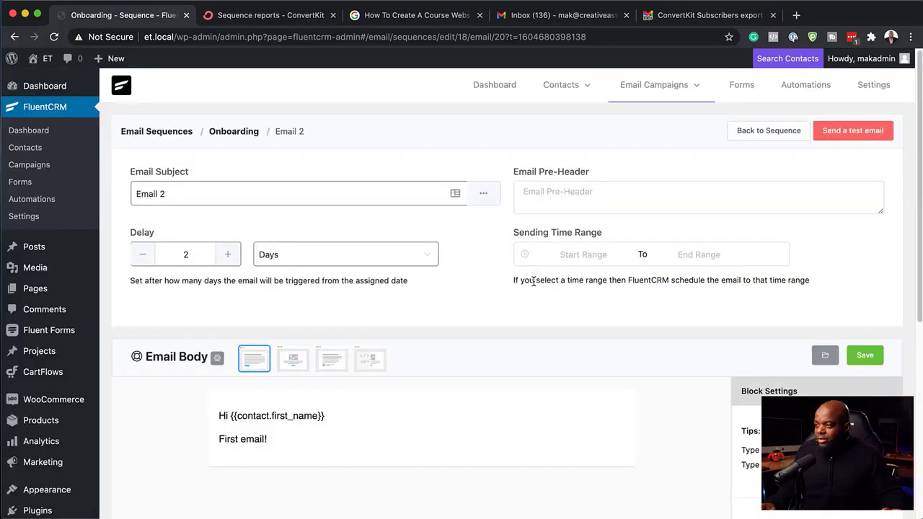
click(229, 132)
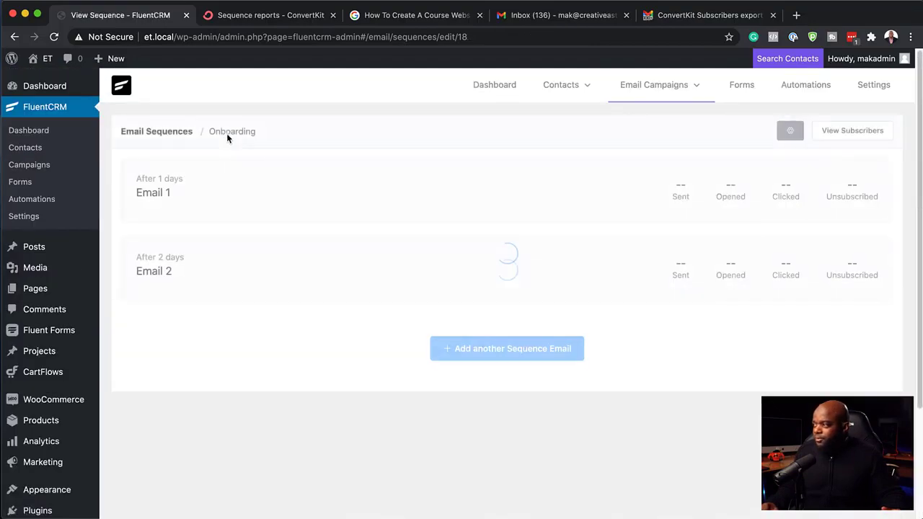
- Switch to ConvertKit, leave the sequence reports and view the automation rules and RSS automations
click(264, 15)
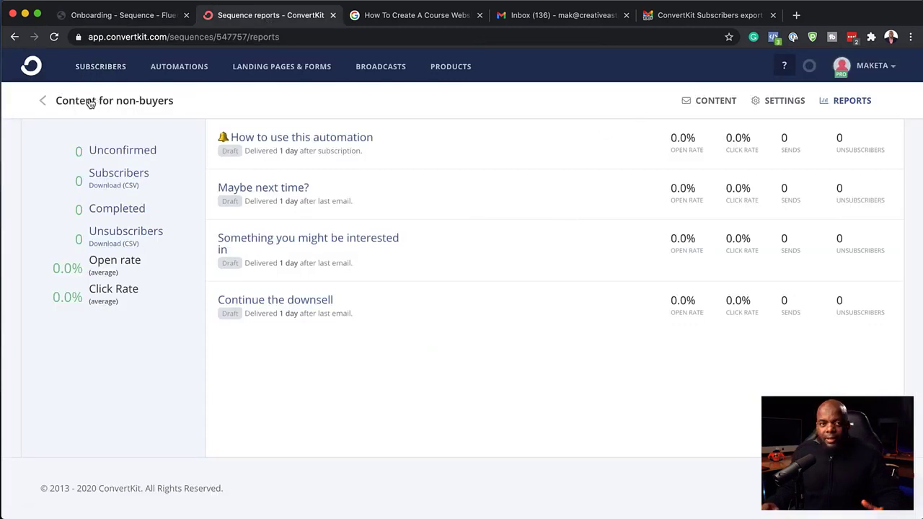
click(45, 102)
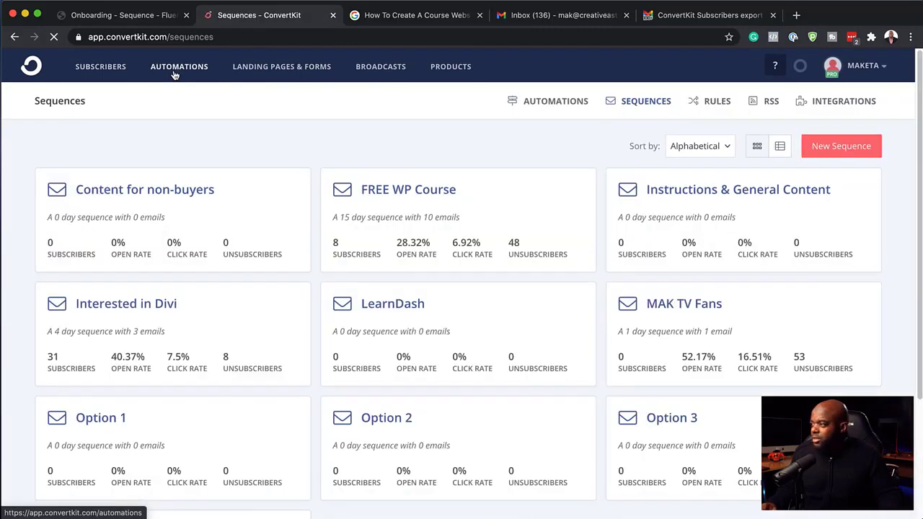
click(174, 72)
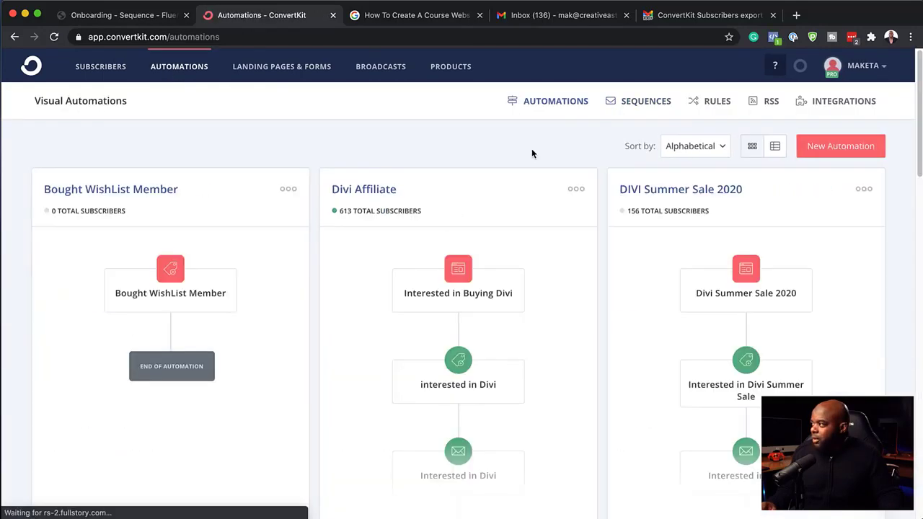
click(717, 102)
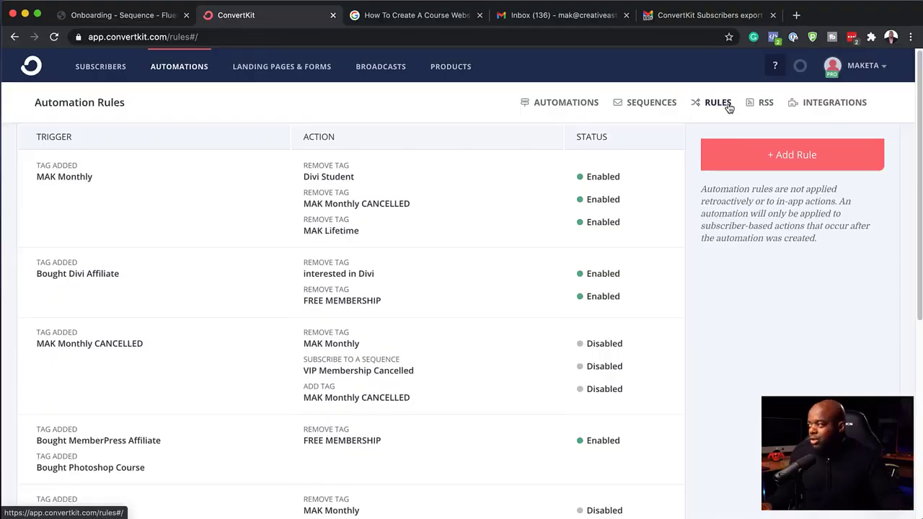
click(766, 104)
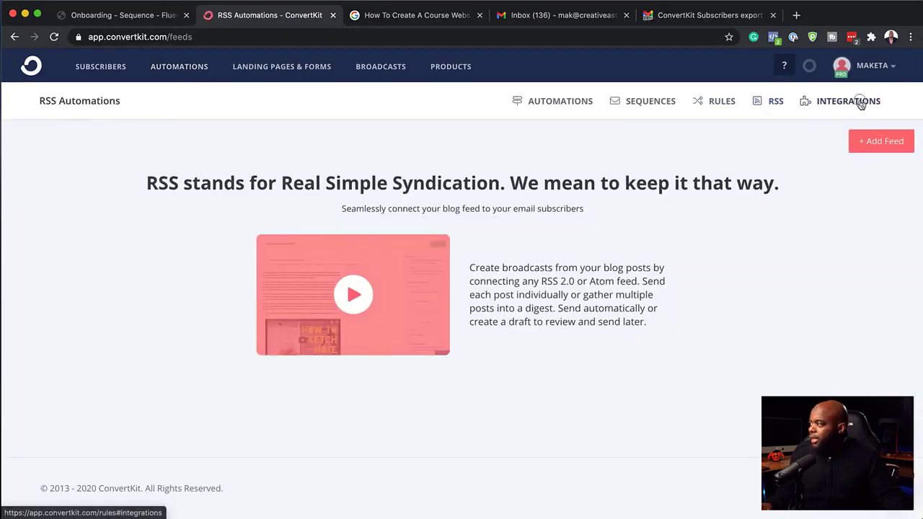
- Open ConvertKit's integrations and browse the full list of supported services
click(858, 102)
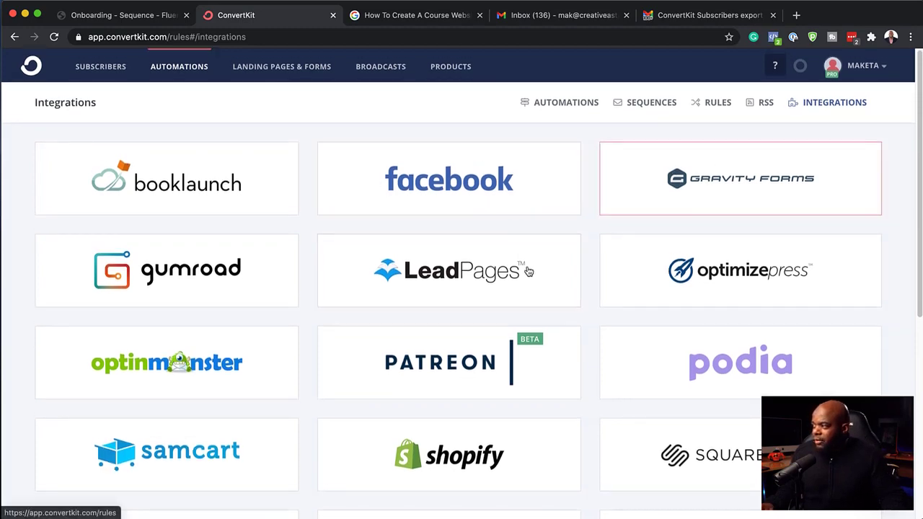
scroll(504, 286, down, 5)
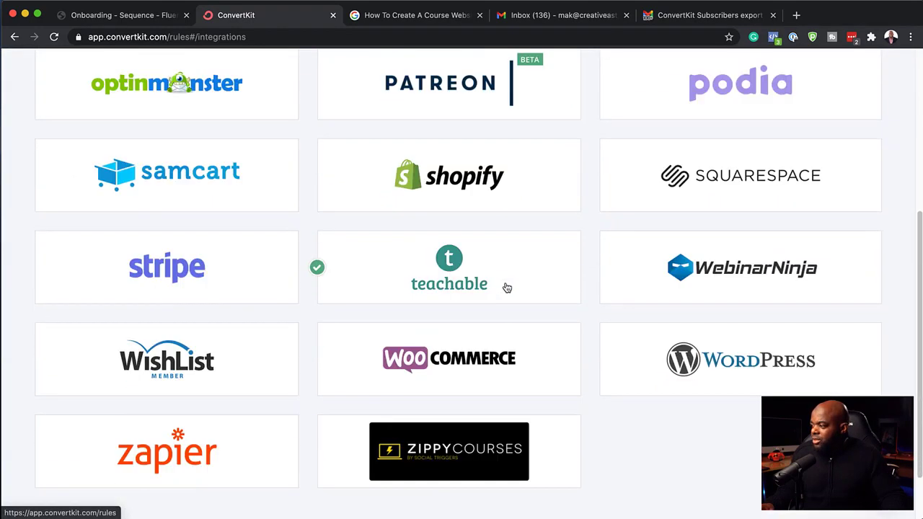
scroll(507, 288, down, 1)
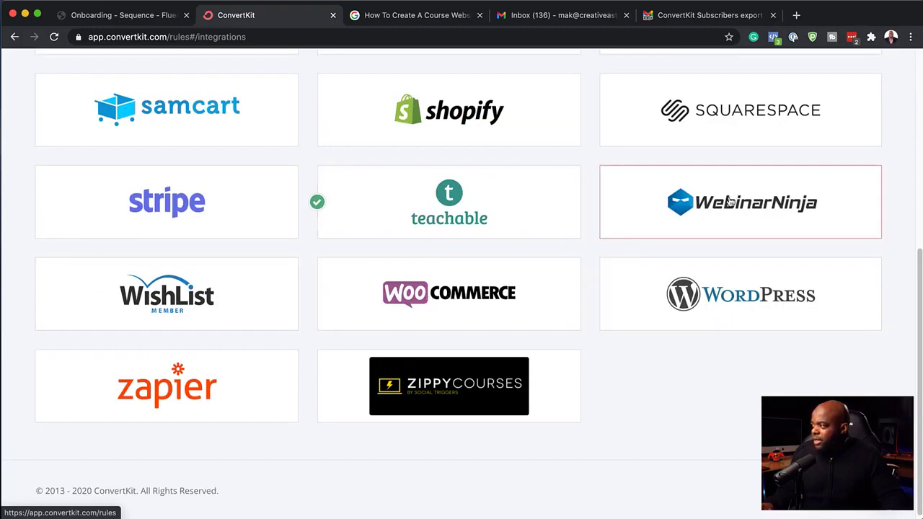
scroll(617, 366, down, 1)
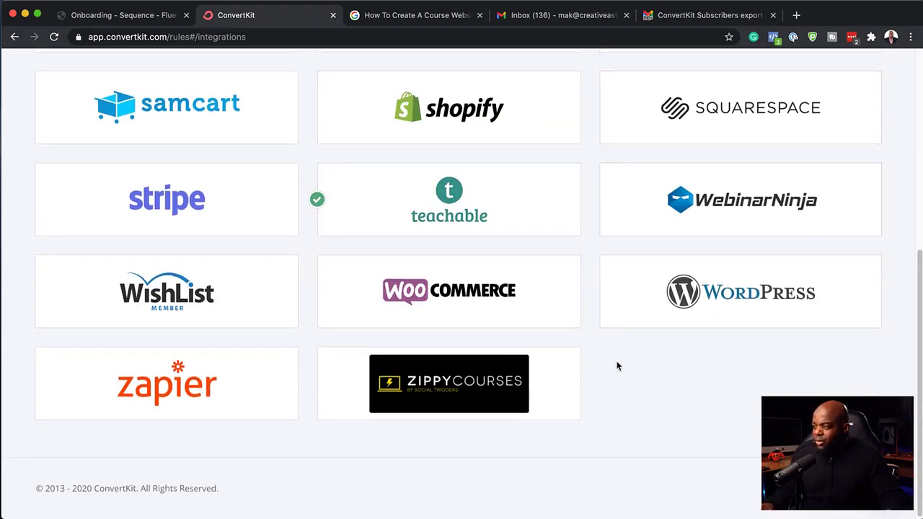
scroll(618, 367, up, 5)
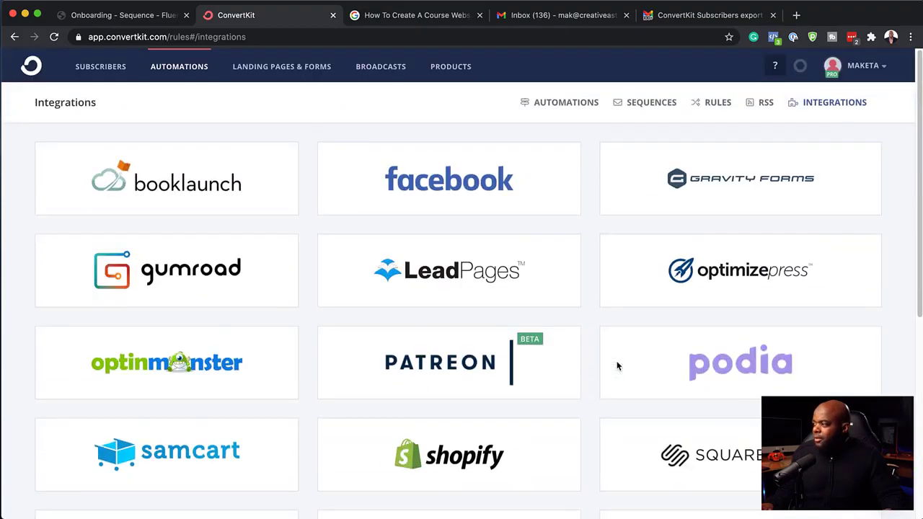
- Switch to the FluentCRM website's integrations section and look through the supported third-party tools
scroll(618, 367, down, 5)
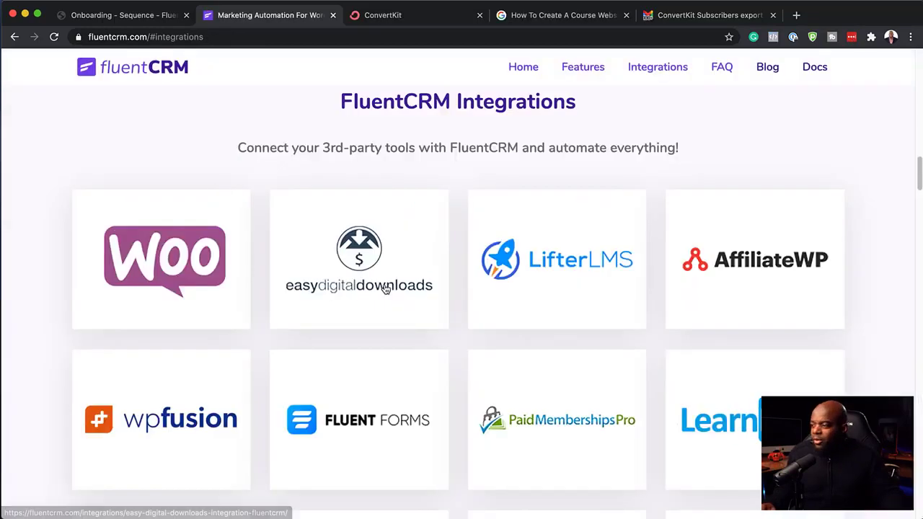
scroll(386, 288, down, 1)
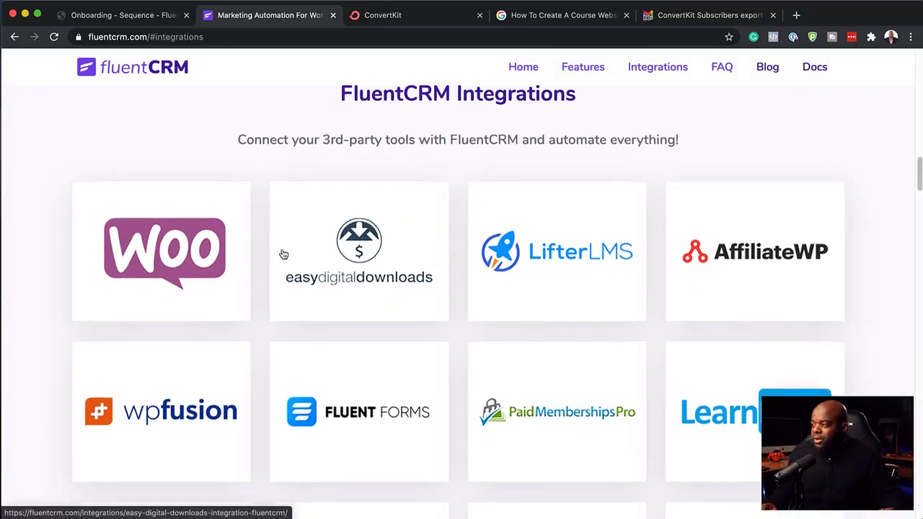
scroll(282, 254, down, 3)
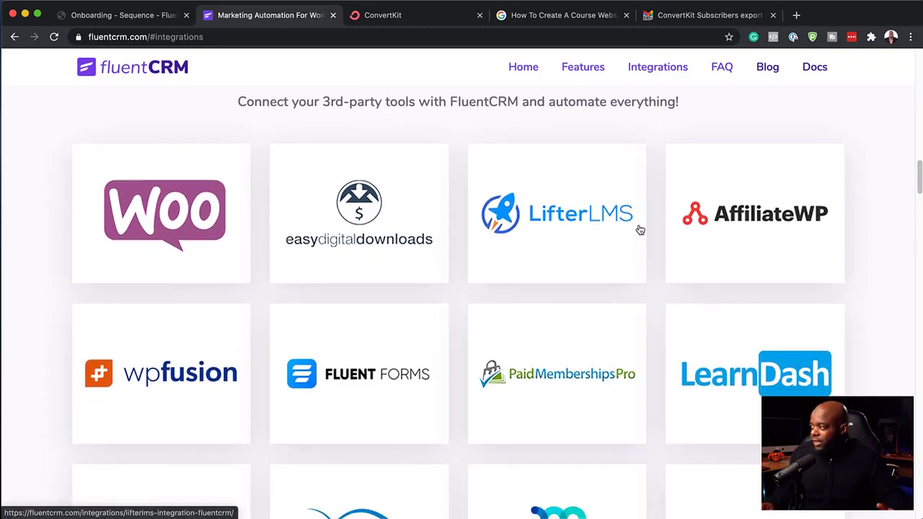
scroll(535, 299, down, 5)
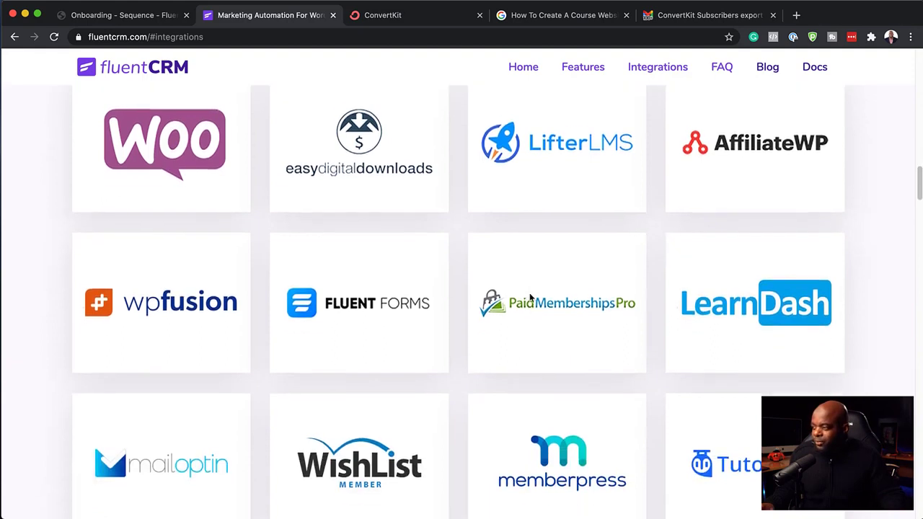
- Examine the remaining plugin integrations on the FluentCRM website, continuing through to the webhook connectors section
scroll(546, 287, down, 1)
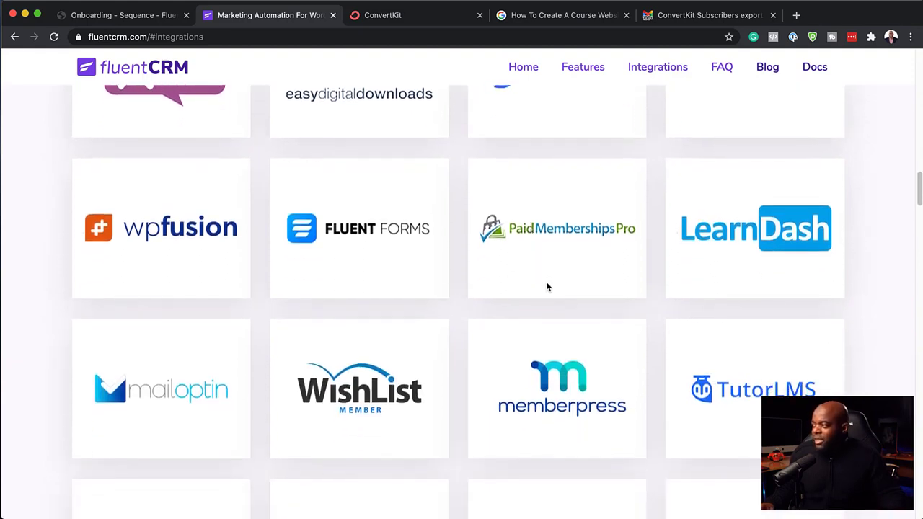
scroll(546, 283, down, 1)
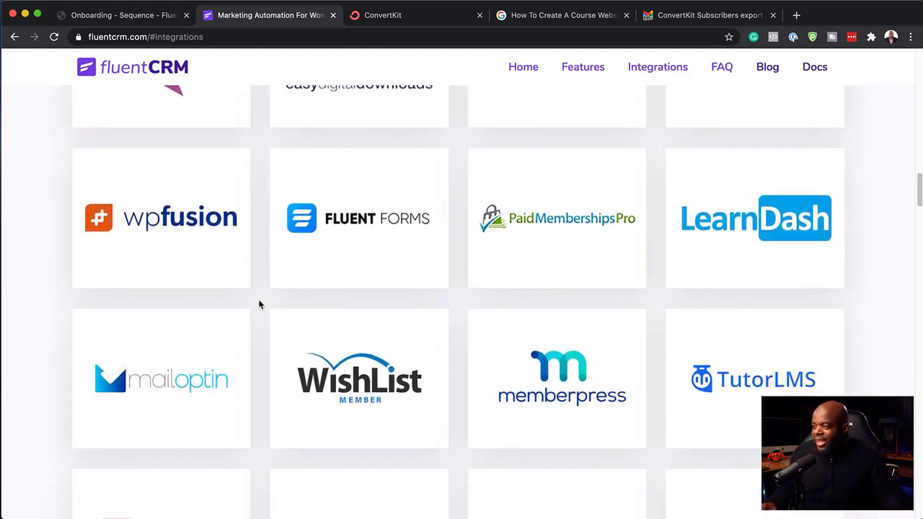
scroll(259, 305, down, 3)
scroll(462, 344, down, 6)
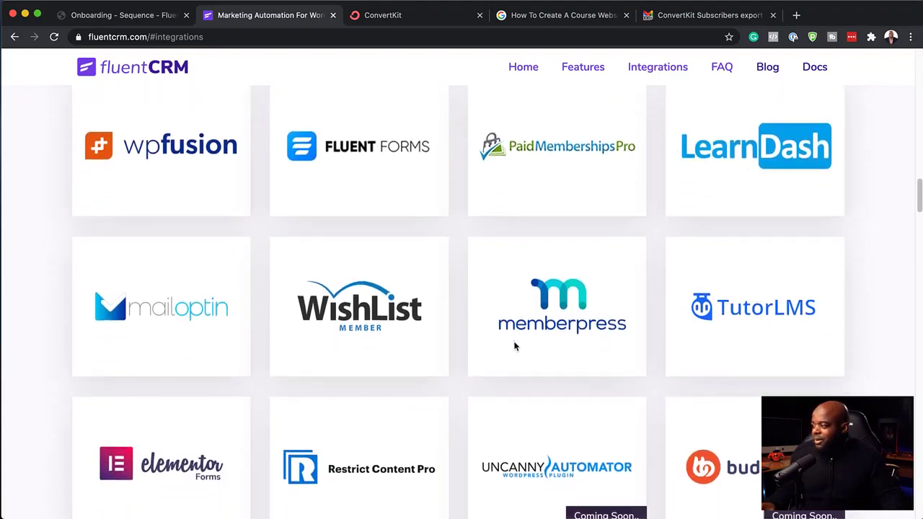
scroll(765, 319, down, 3)
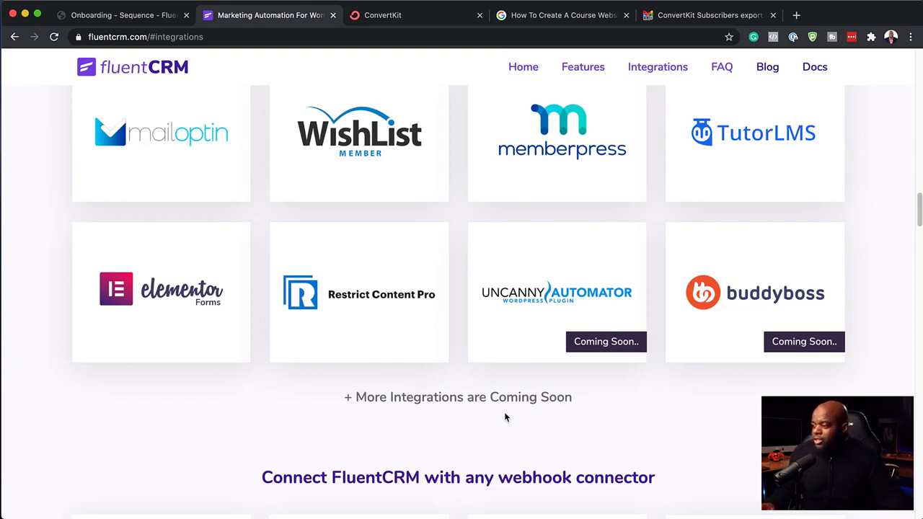
scroll(505, 414, down, 2)
scroll(504, 417, down, 4)
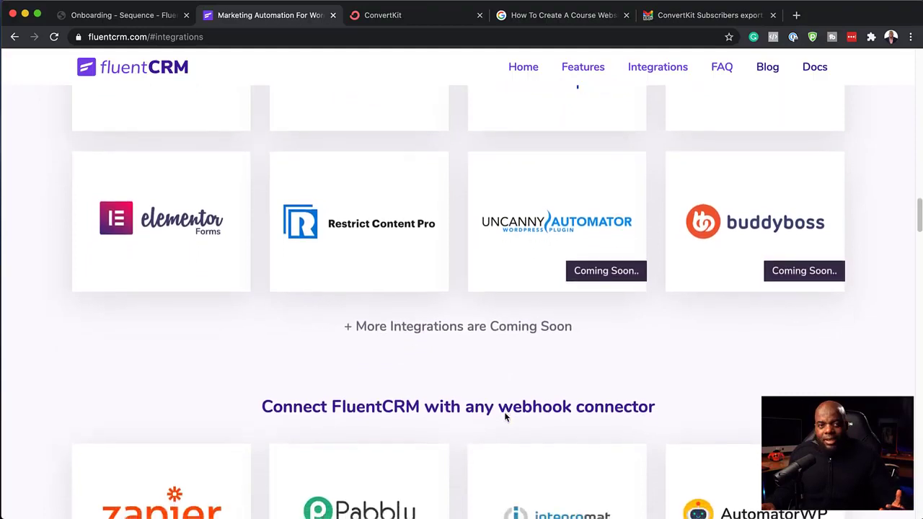
scroll(506, 418, down, 1)
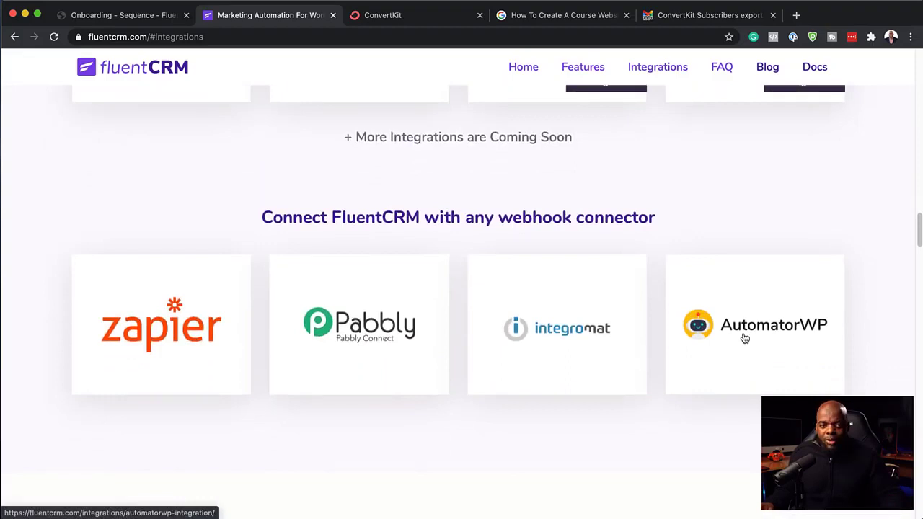
scroll(550, 364, down, 2)
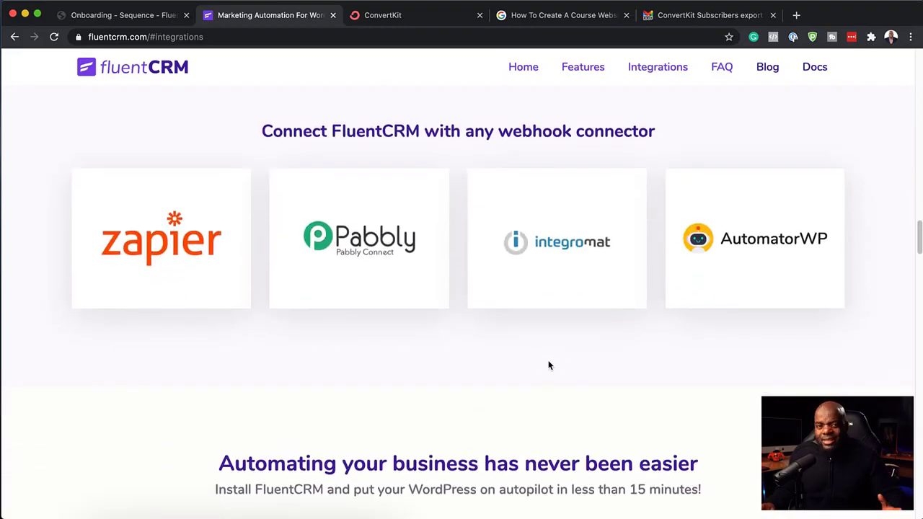